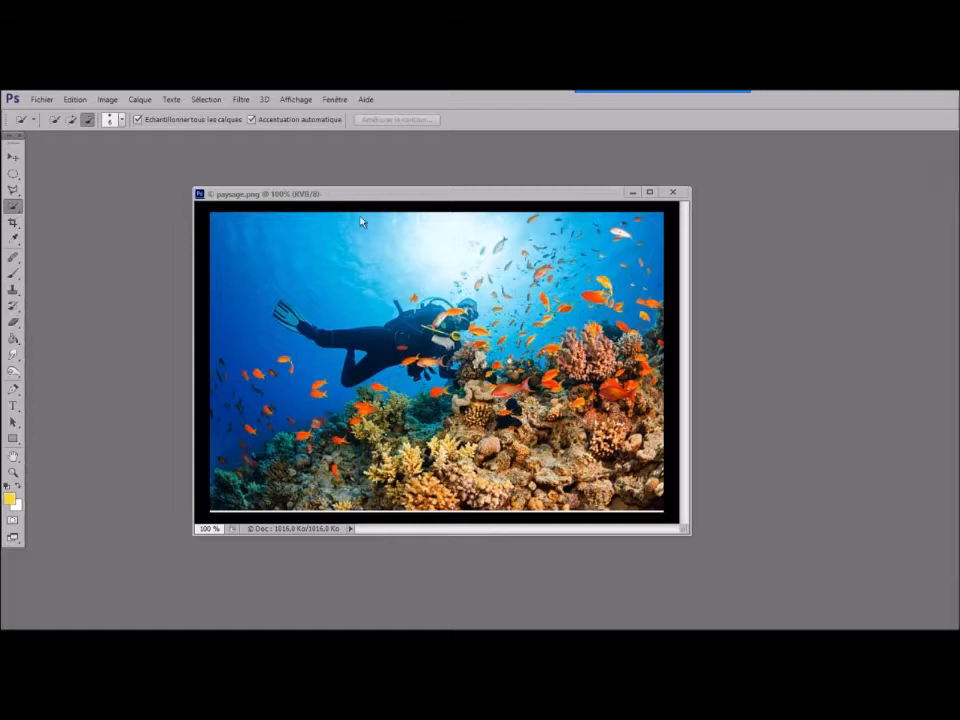
{"action": "left_click_drag", "start_coordinate": [361, 194], "coordinate": [336, 222]}
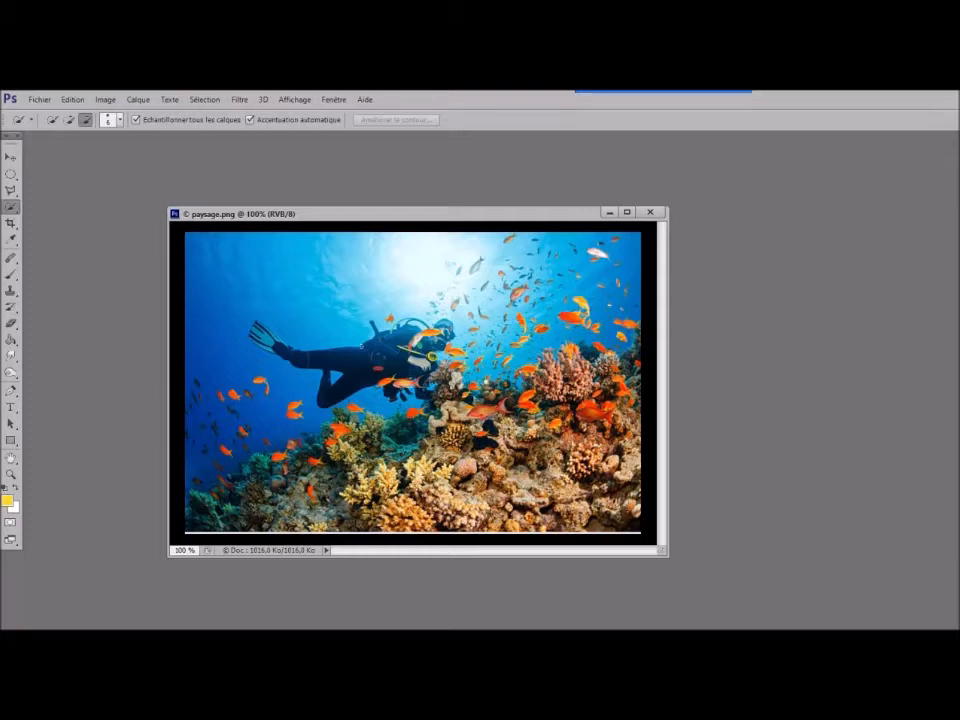
{"action": "left_click_drag", "start_coordinate": [347, 215], "coordinate": [313, 189]}
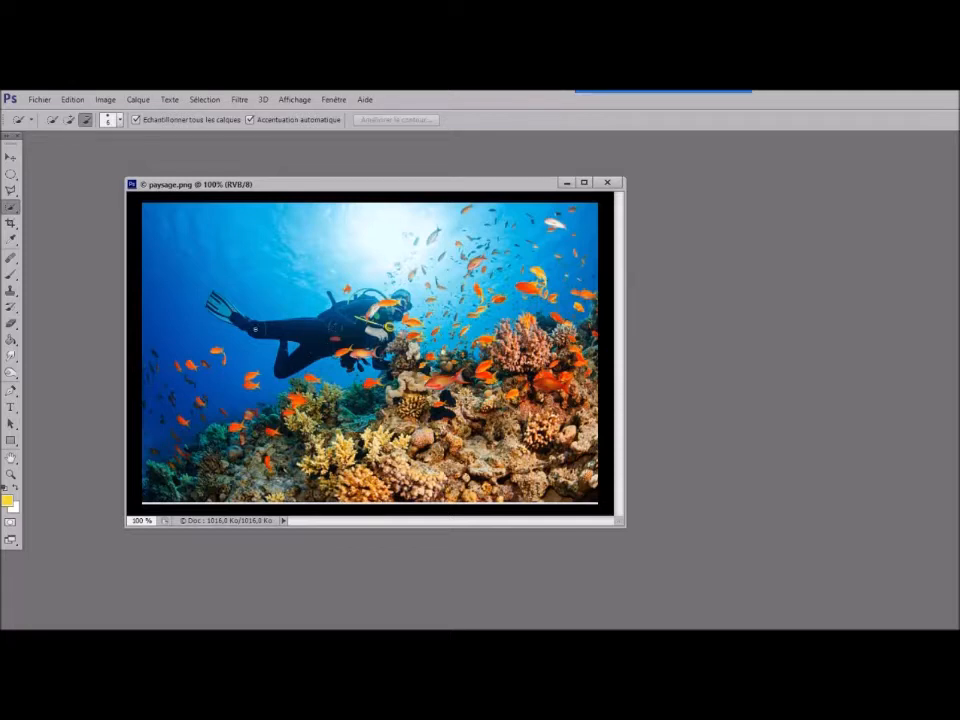
Step: Select the whole diver, including the head and equipment, with the Quick Selection tool, using its add-to-selection mode for the missing parts
{"action": "left_click", "coordinate": [11, 211]}
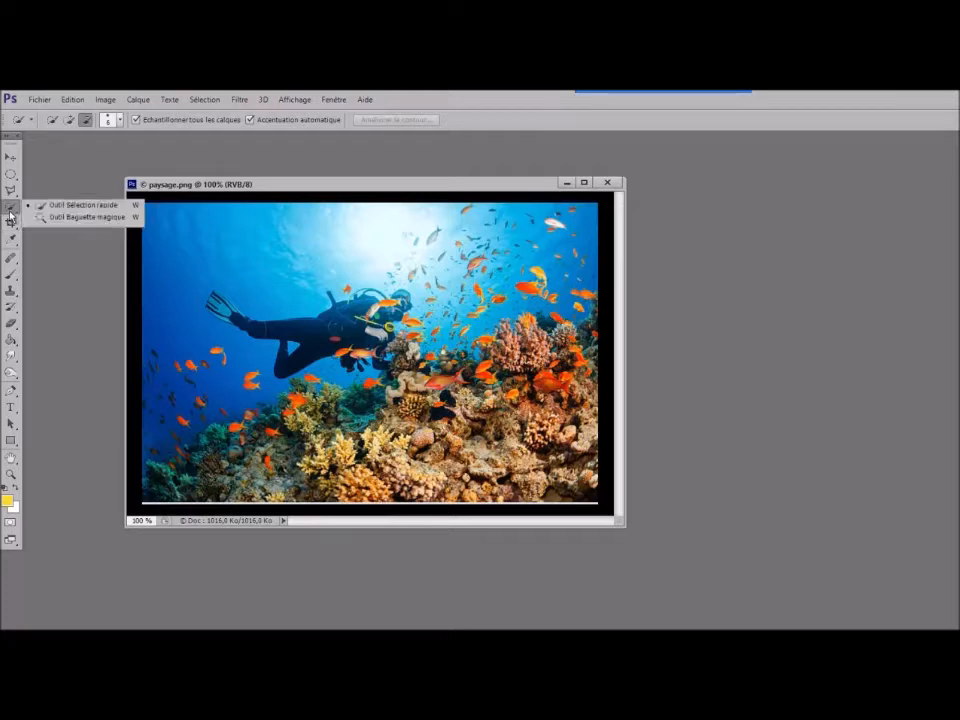
{"action": "left_click", "coordinate": [60, 206]}
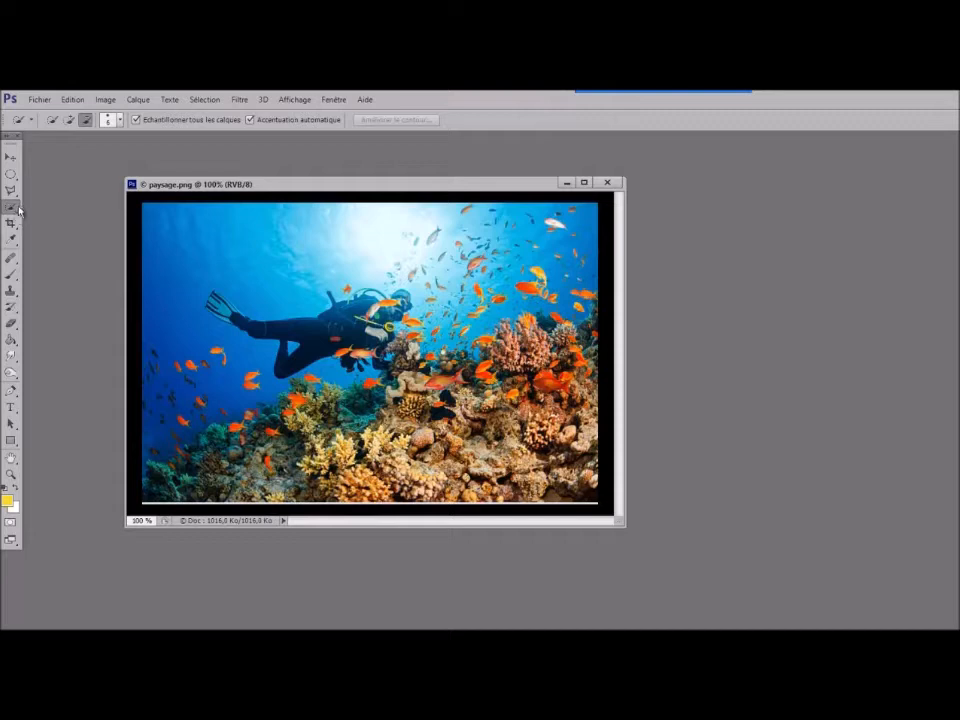
{"action": "left_click", "coordinate": [12, 209]}
{"action": "left_click", "coordinate": [31, 207]}
{"action": "left_click_drag", "start_coordinate": [234, 319], "coordinate": [322, 328]}
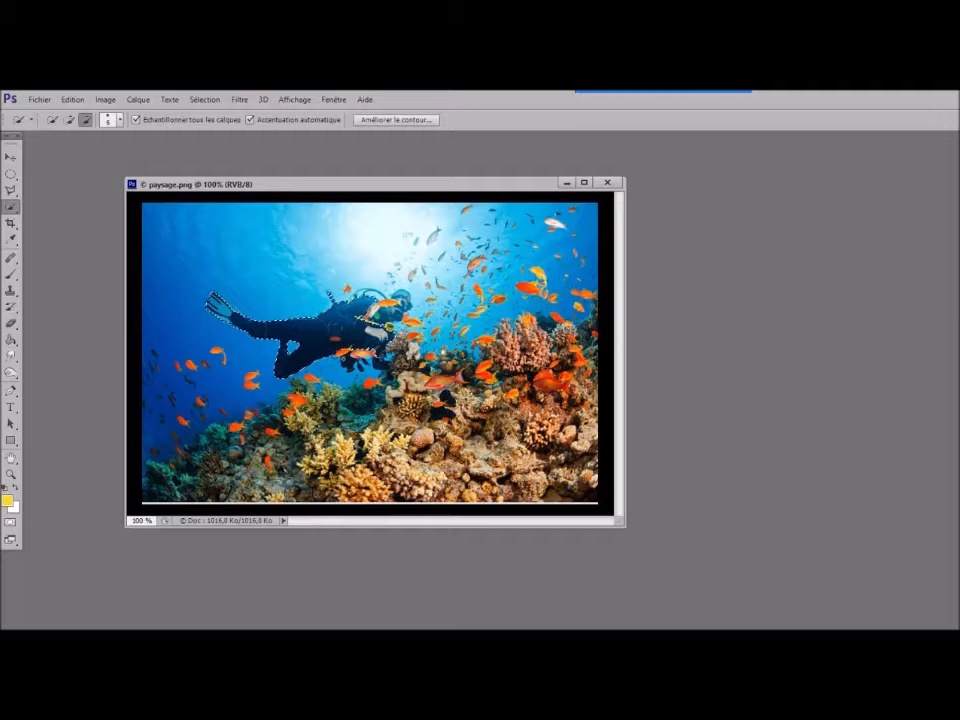
{"action": "left_click", "coordinate": [71, 119]}
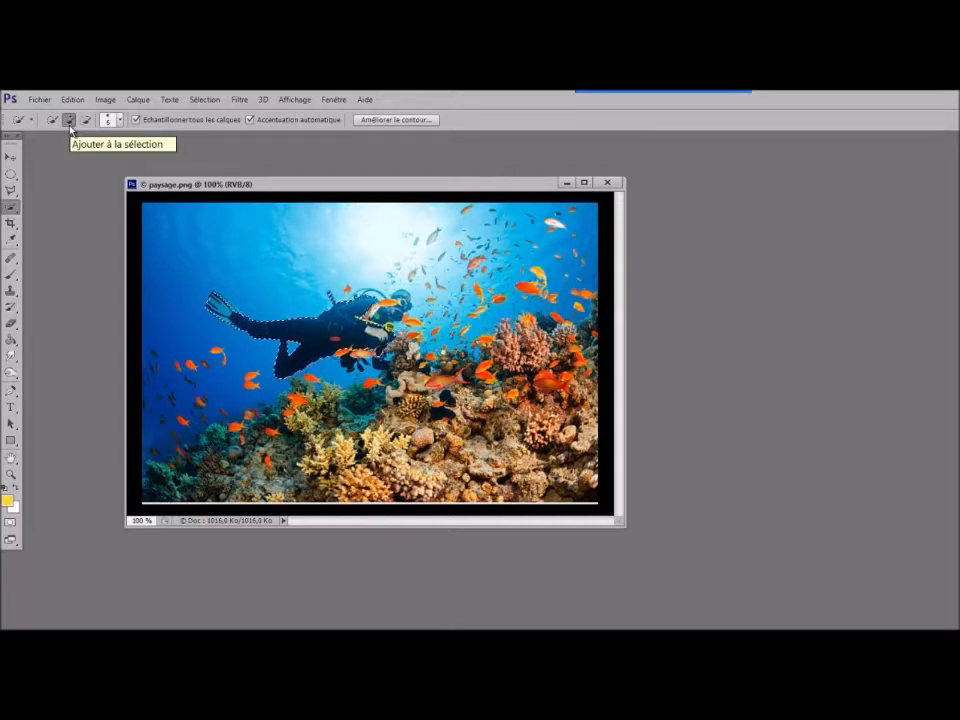
{"action": "left_click", "coordinate": [69, 124]}
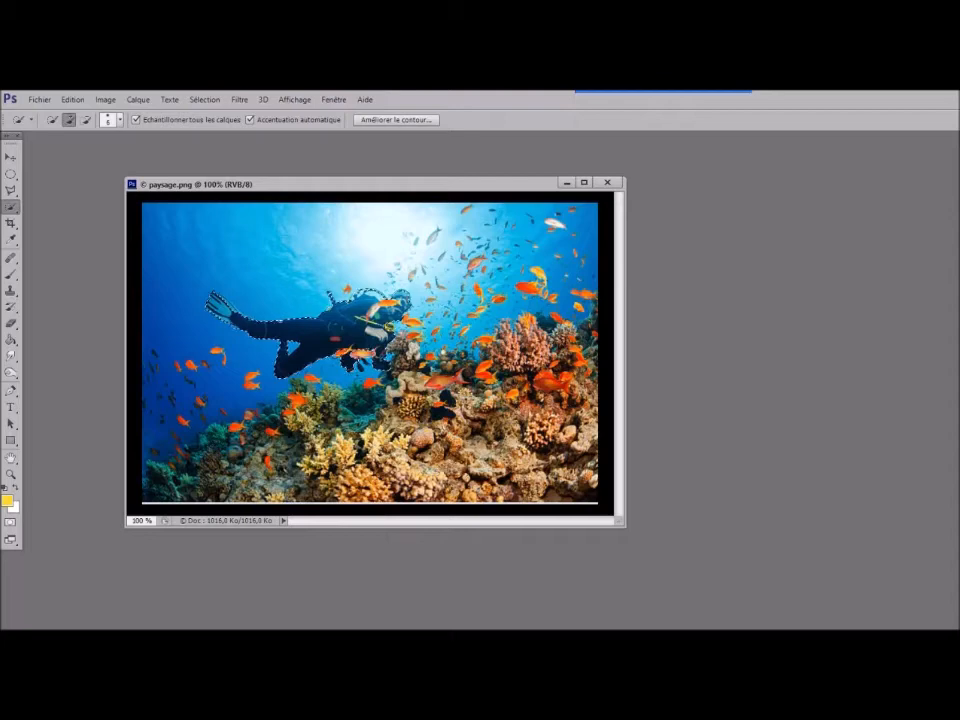
Step: Expand the diver selection by 5 pixels
{"action": "left_click", "coordinate": [222, 103]}
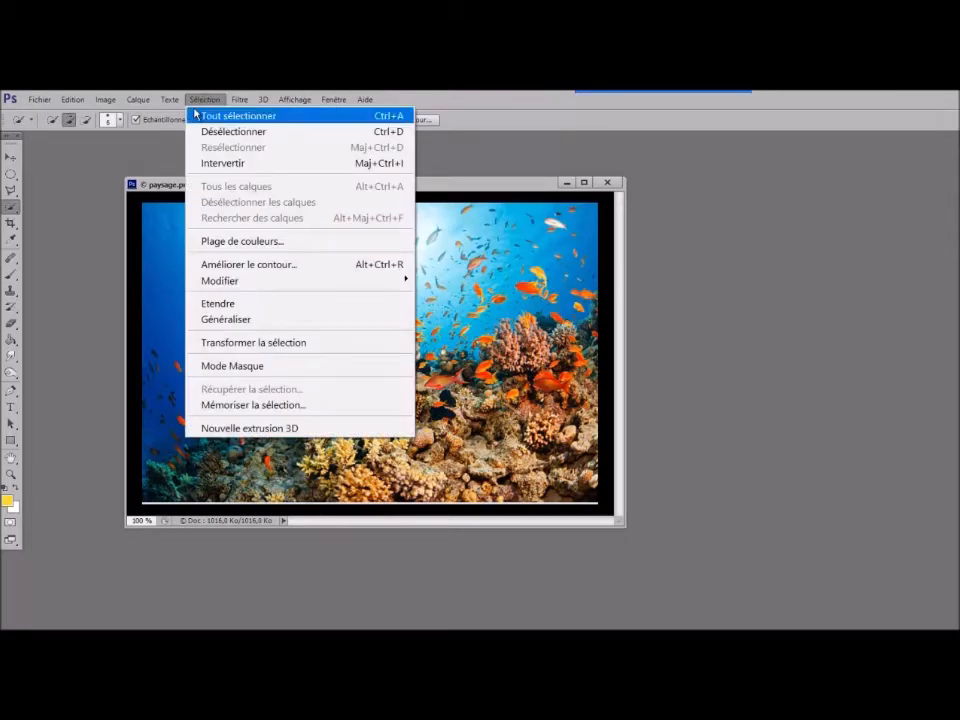
{"action": "mouse_move", "coordinate": [232, 283]}
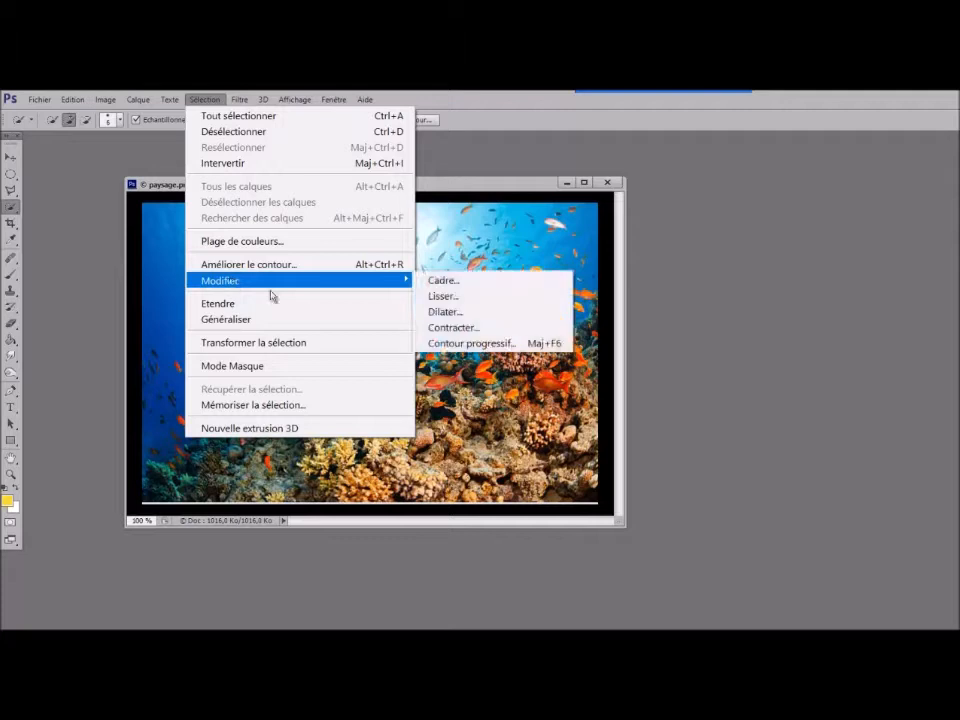
{"action": "left_click", "coordinate": [452, 313]}
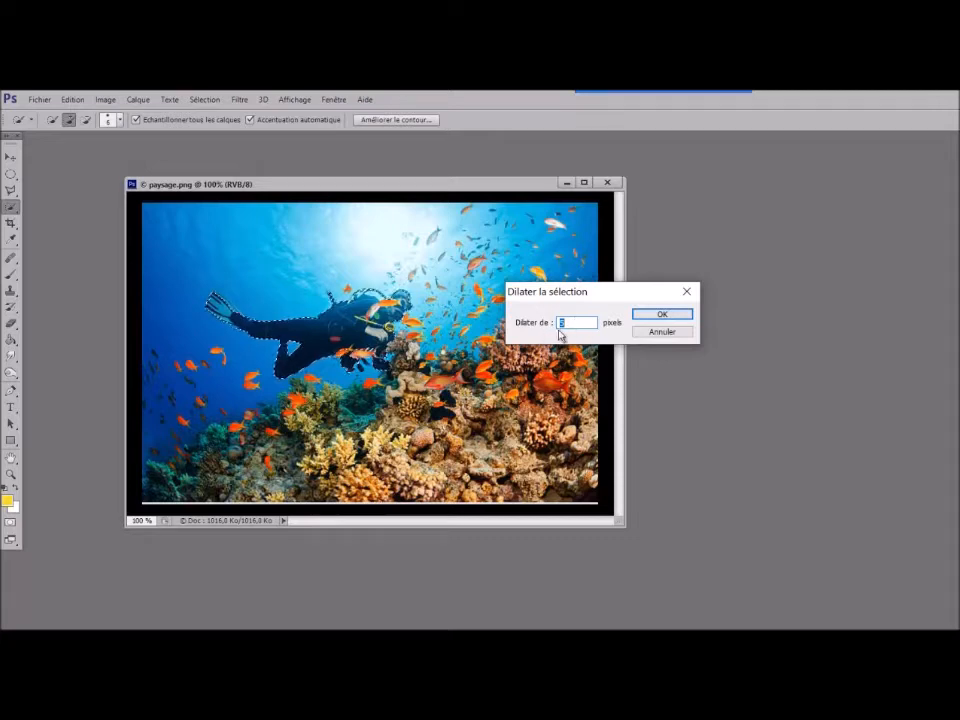
{"action": "left_click", "coordinate": [680, 316]}
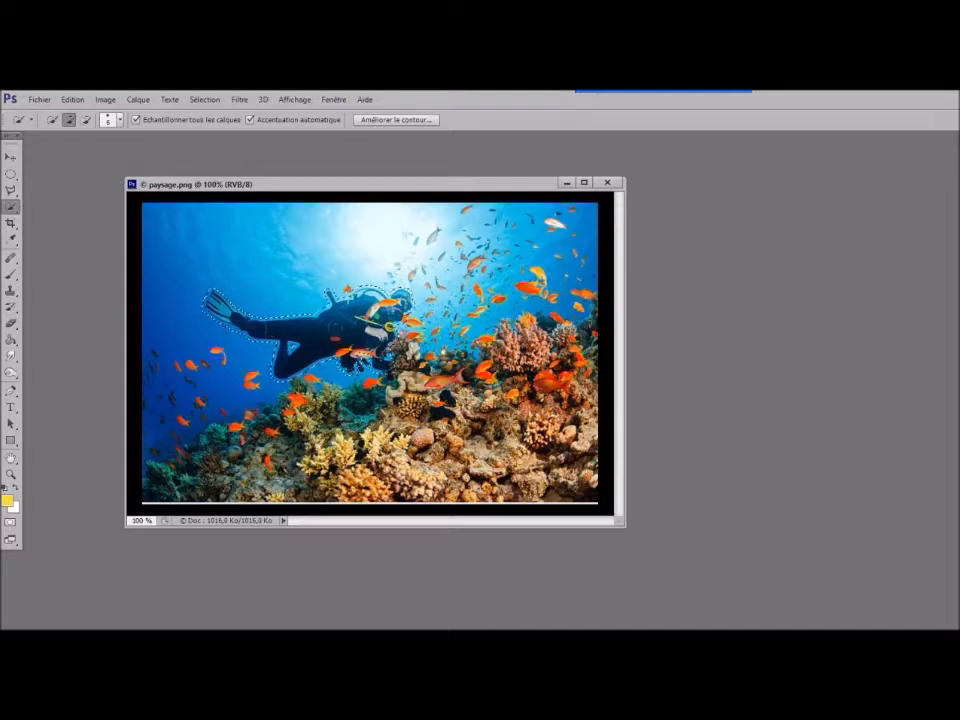
Step: Remove the diver by filling the selection with Contenu pris en compte in Normal mode at 100% opacity, and deselect
{"action": "left_click", "coordinate": [71, 102]}
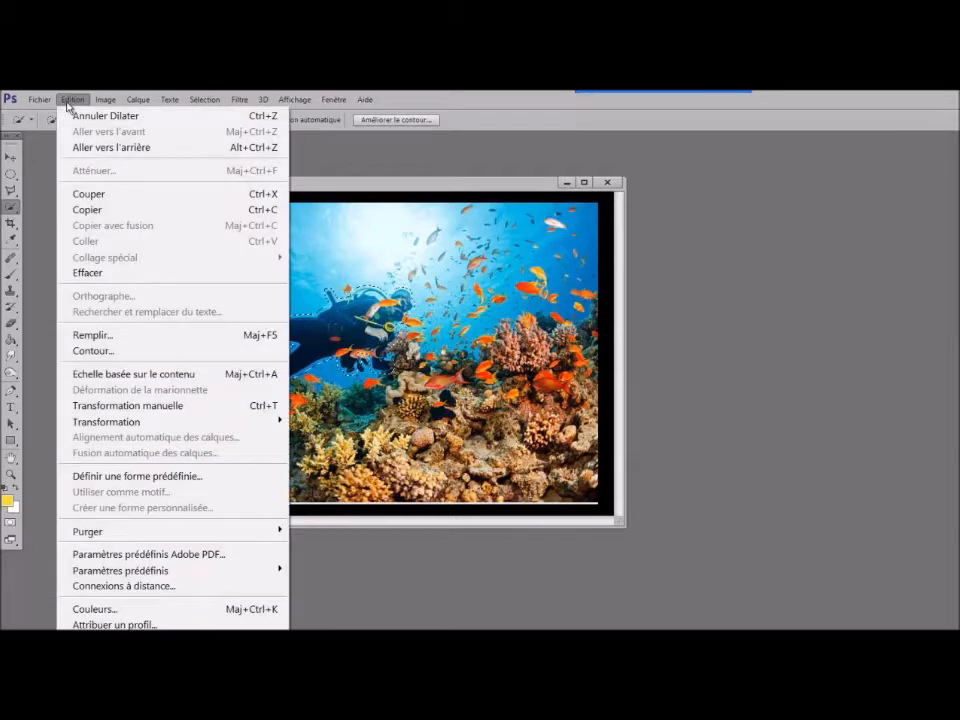
{"action": "left_click", "coordinate": [119, 337]}
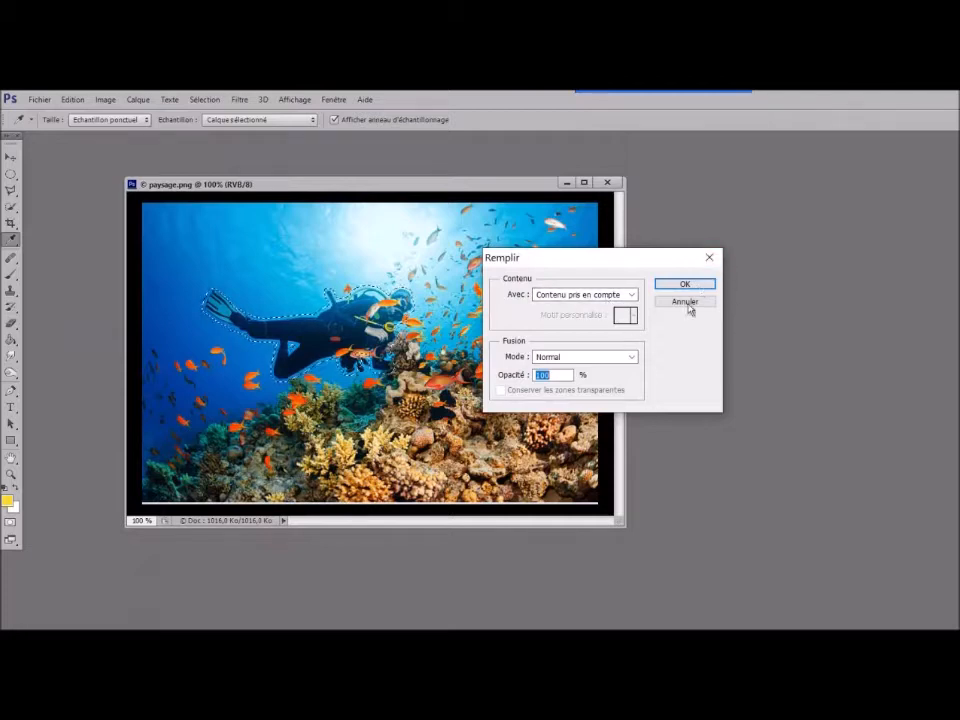
{"action": "left_click", "coordinate": [632, 296]}
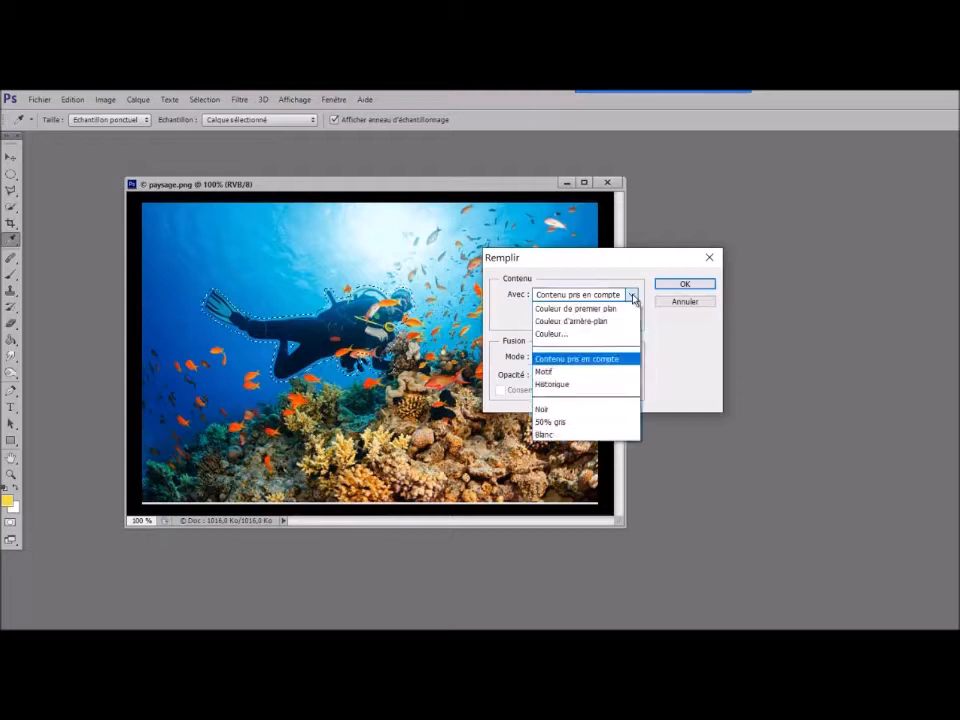
{"action": "left_click", "coordinate": [633, 296]}
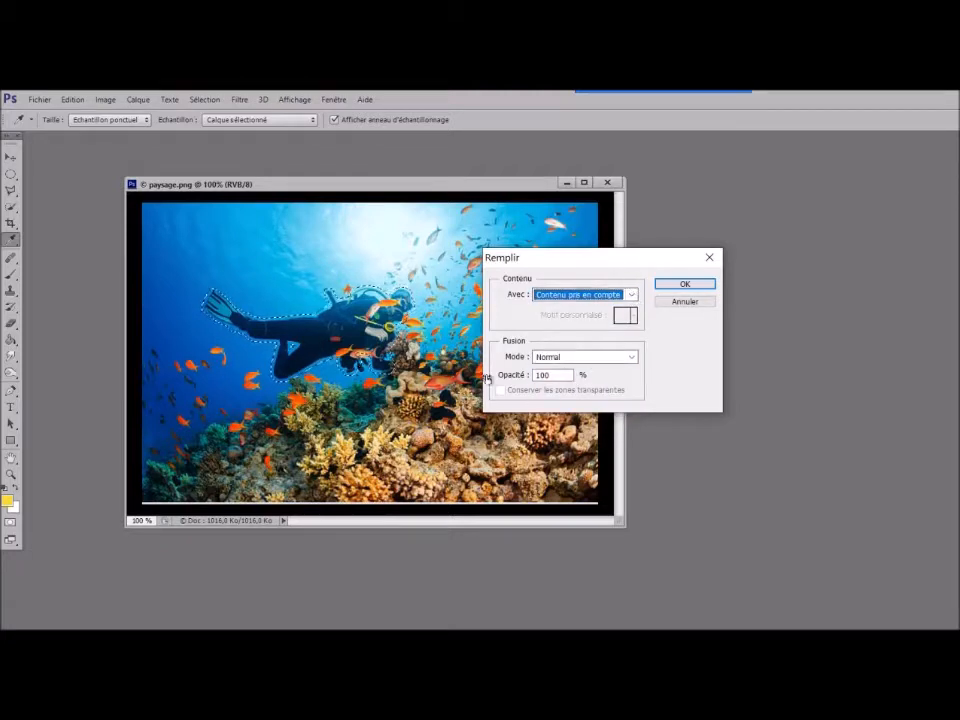
{"action": "left_click", "coordinate": [698, 287]}
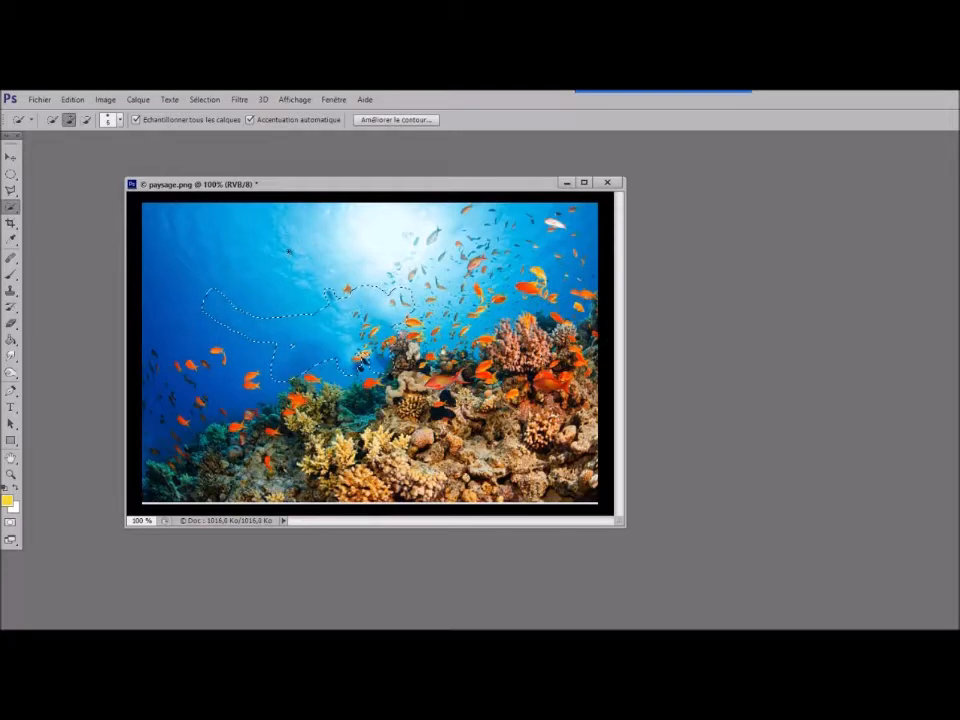
{"action": "key", "text": "ctrl+d"}
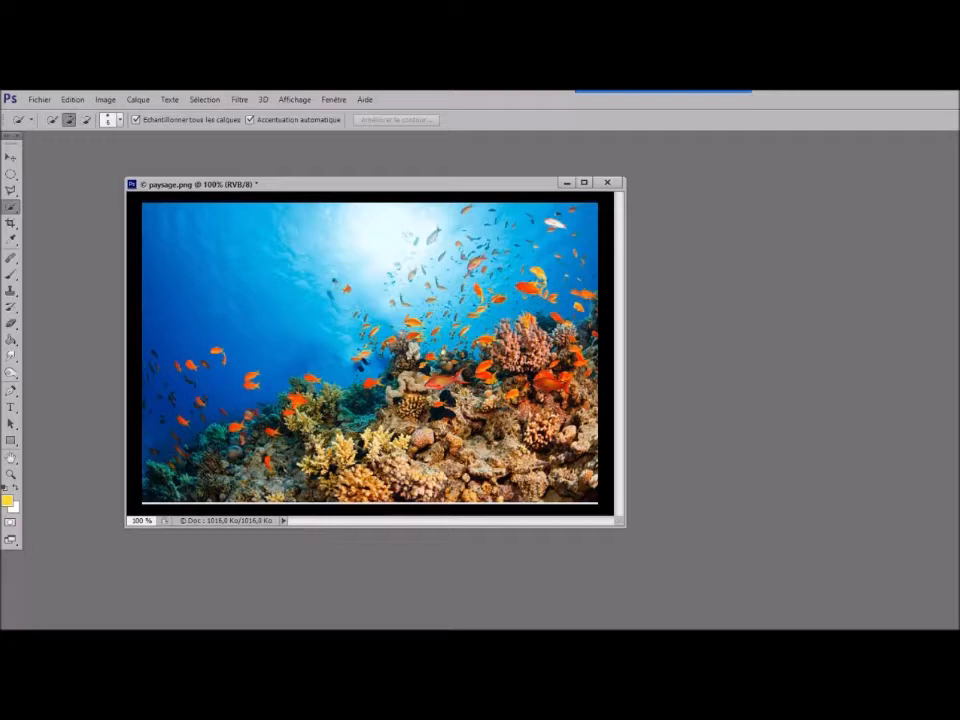
Step: Select the dark leftover spot beside the small orange fish, fill it with Contenu pris en compte at 100% opacity, and deselect
{"action": "left_click", "coordinate": [331, 295]}
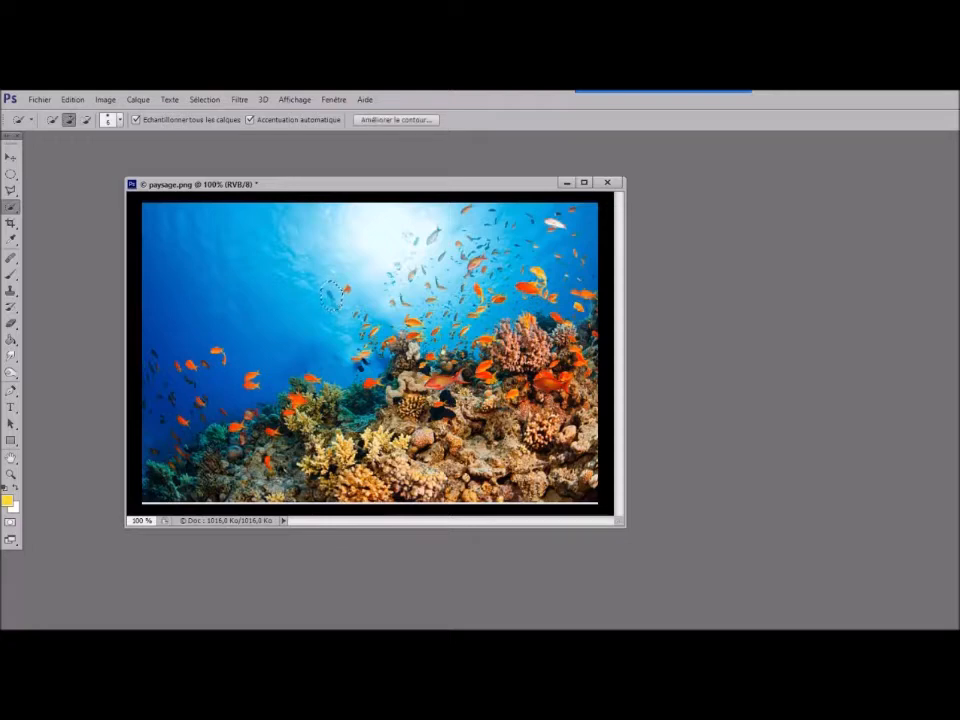
{"action": "left_click", "coordinate": [71, 100]}
{"action": "mouse_move", "coordinate": [39, 99]}
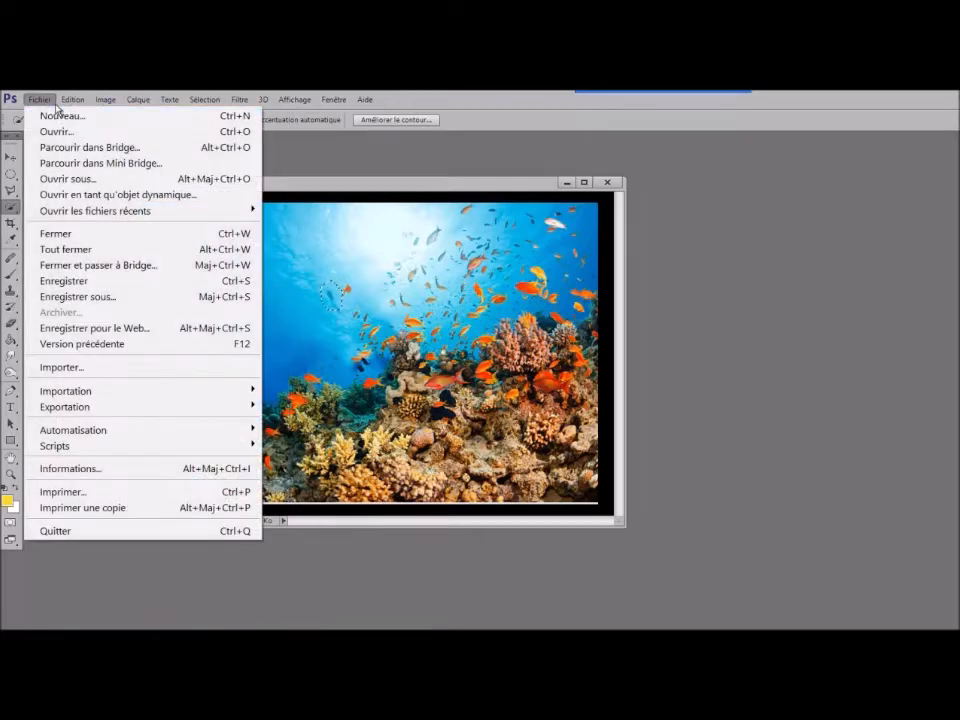
{"action": "mouse_move", "coordinate": [72, 100]}
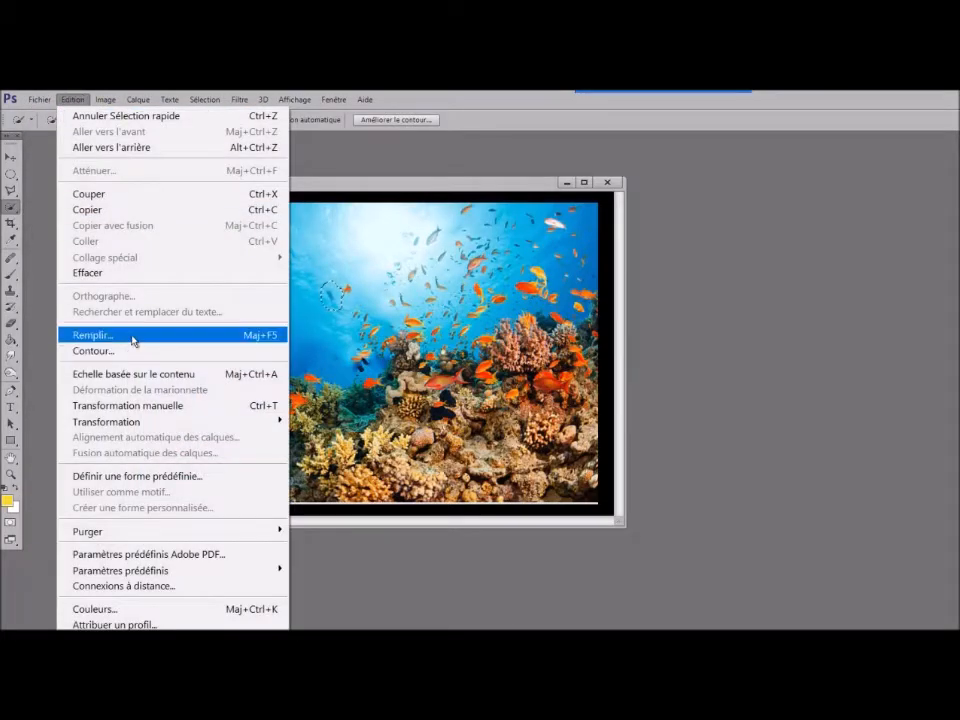
{"action": "left_click", "coordinate": [131, 336]}
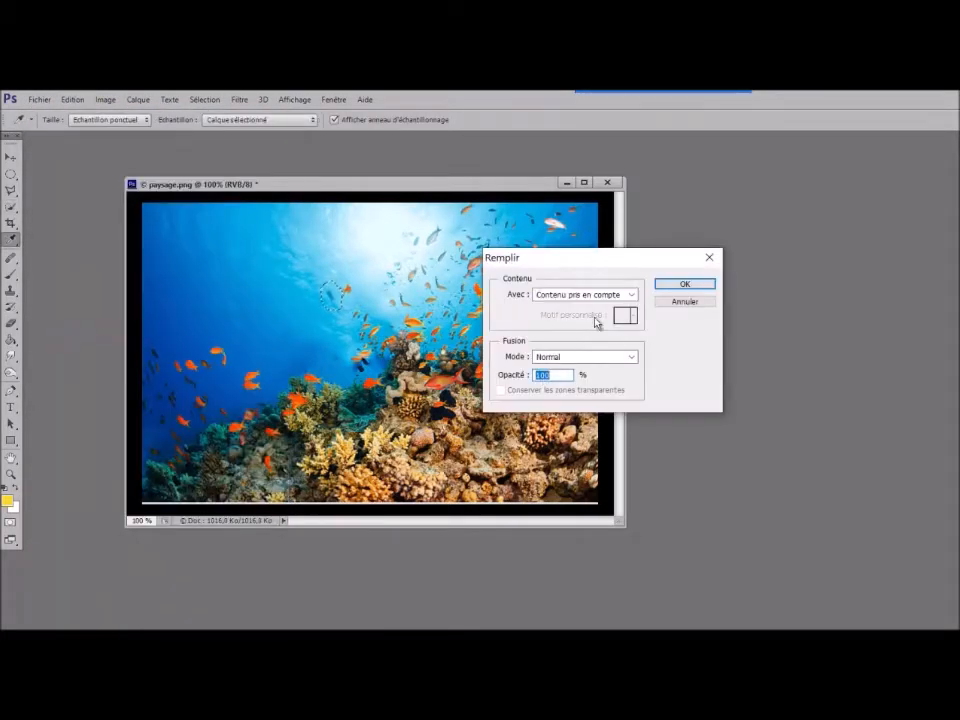
{"action": "left_click", "coordinate": [697, 286]}
{"action": "key", "text": "w"}
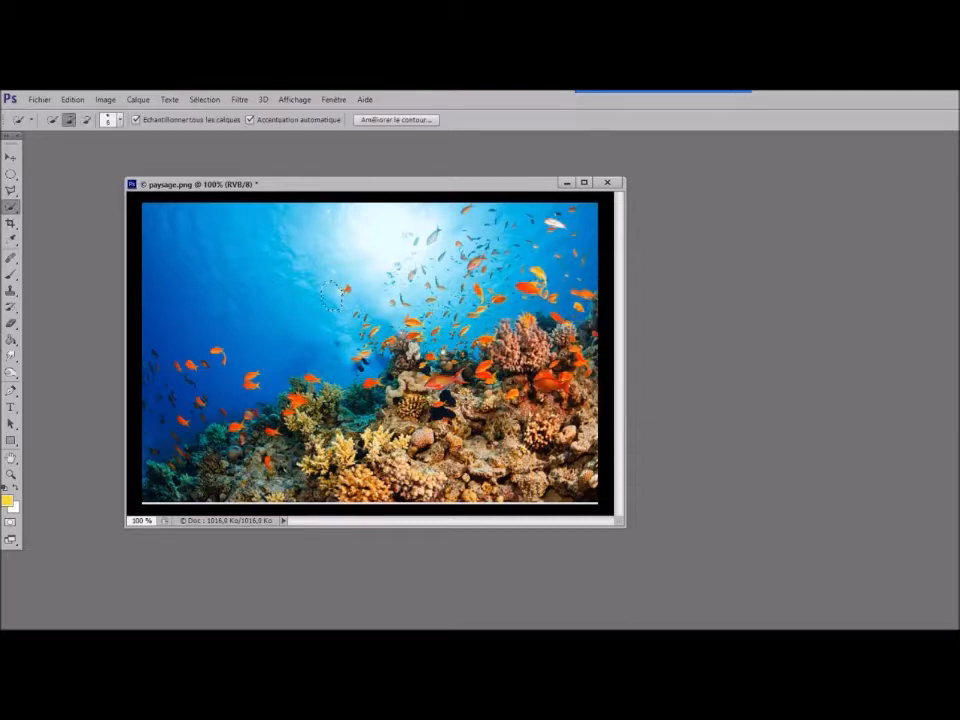
{"action": "key", "text": "ctrl+d"}
{"action": "mouse_move", "coordinate": [330, 192]}
{"action": "left_mouse_down"}
{"action": "mouse_move", "coordinate": [328, 268]}
{"action": "mouse_move", "coordinate": [320, 222]}
{"action": "mouse_move", "coordinate": [287, 208]}
{"action": "mouse_move", "coordinate": [324, 182]}
{"action": "left_mouse_up"}
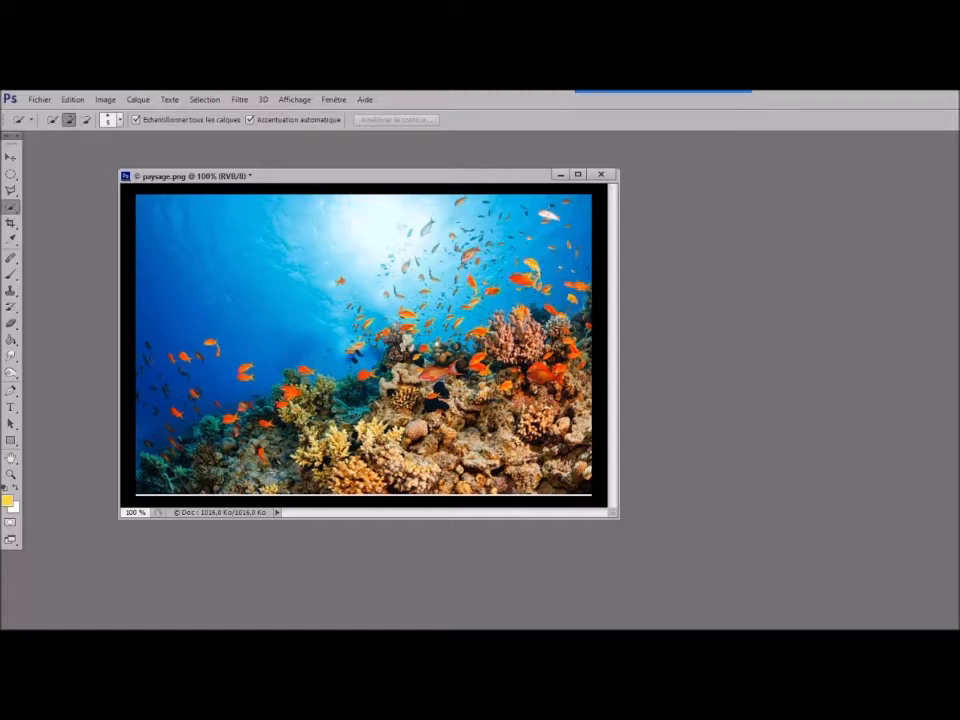
{"action": "left_click_drag", "start_coordinate": [270, 178], "coordinate": [231, 217]}
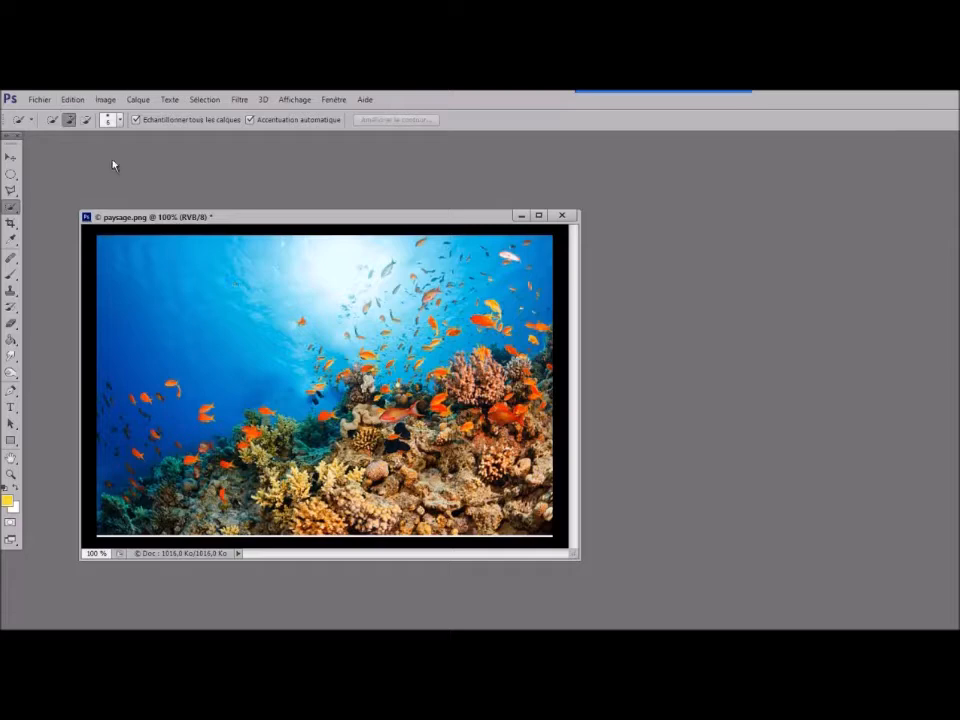
Step: Open the image bulo détourée.jpg from the BULLES folder
{"action": "left_click", "coordinate": [37, 100]}
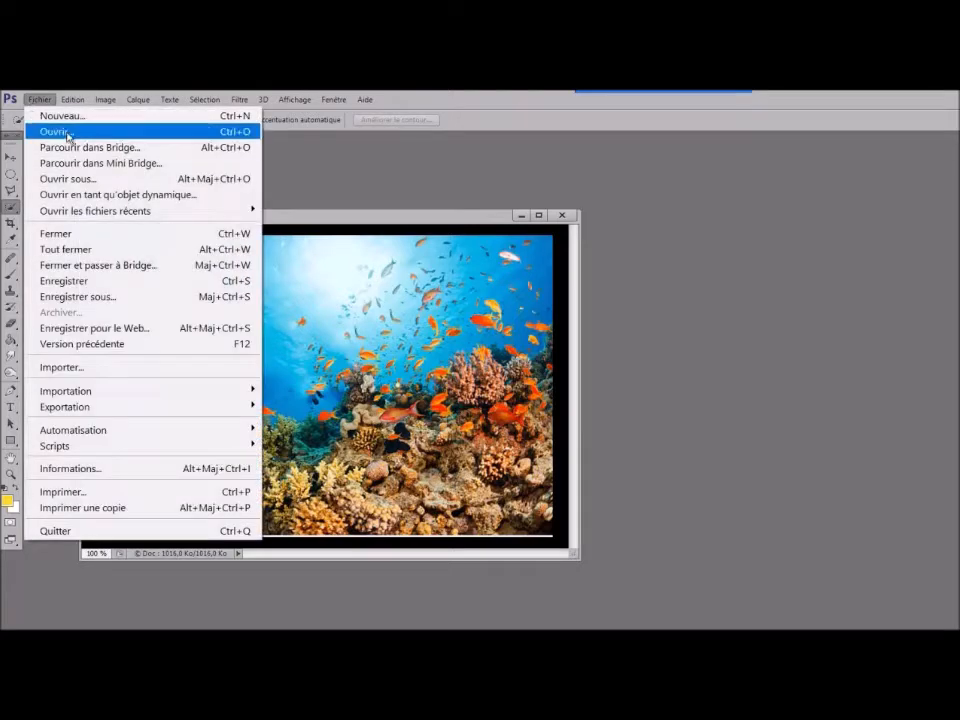
{"action": "left_click", "coordinate": [62, 132]}
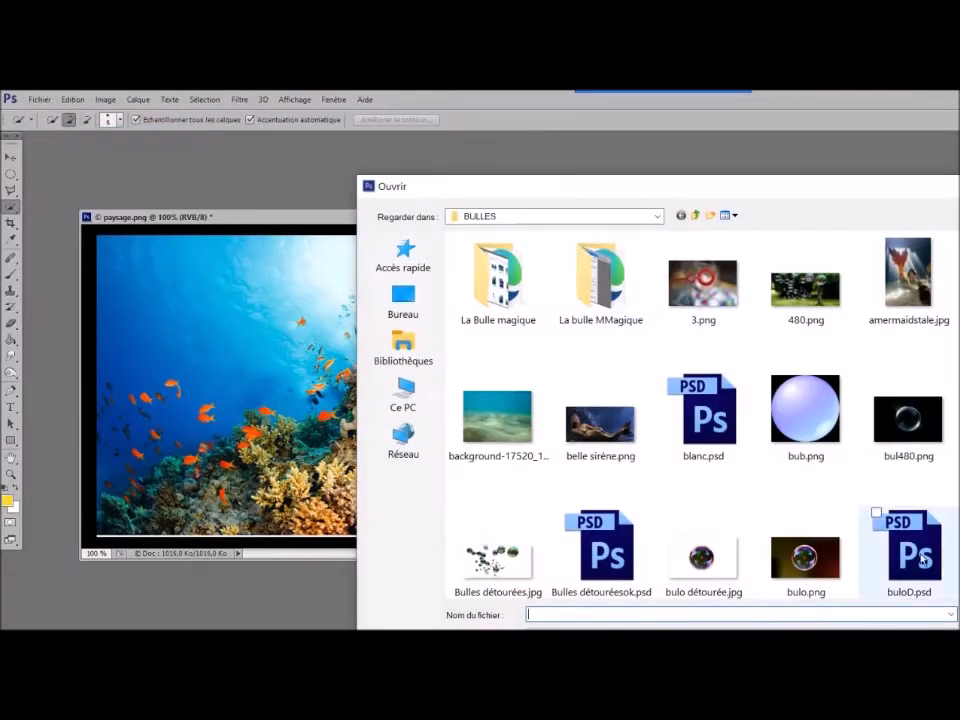
{"action": "scroll", "coordinate": [823, 482], "scroll_direction": "down", "scroll_amount": 1}
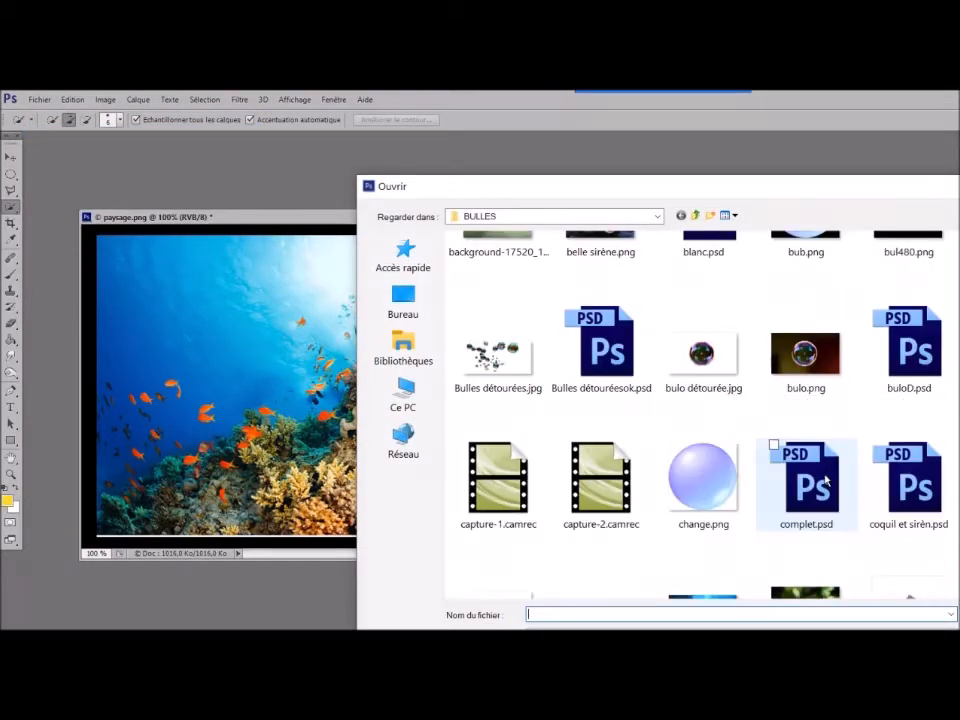
{"action": "scroll", "coordinate": [828, 468], "scroll_direction": "down", "scroll_amount": 3}
{"action": "scroll", "coordinate": [830, 454], "scroll_direction": "down", "scroll_amount": 3}
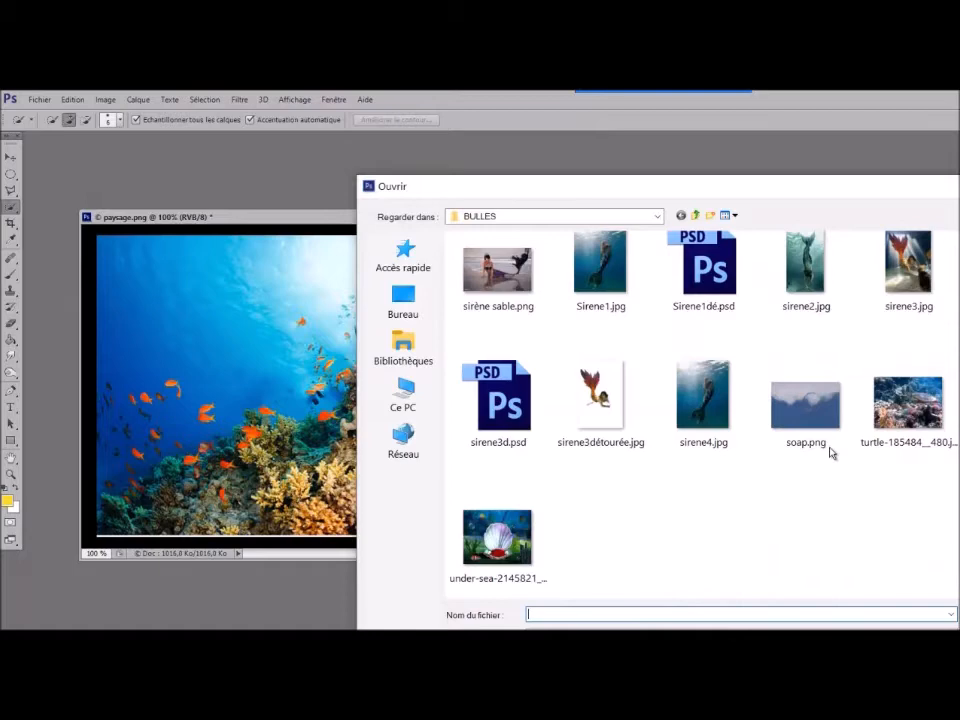
{"action": "scroll", "coordinate": [830, 454], "scroll_direction": "up", "scroll_amount": 3}
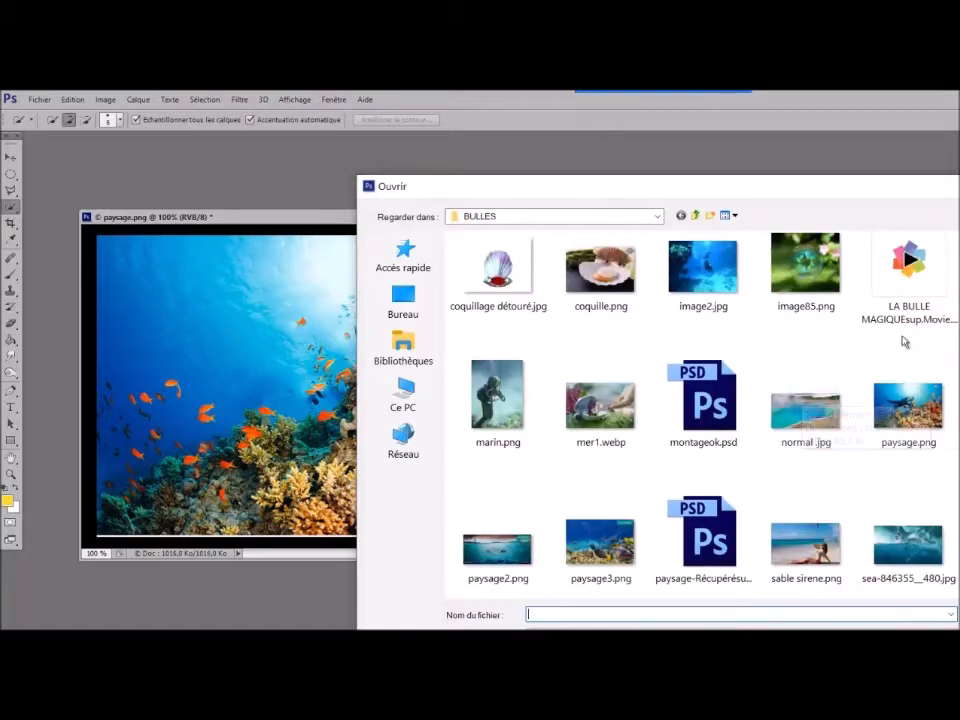
{"action": "scroll", "coordinate": [700, 415], "scroll_direction": "up", "scroll_amount": 2}
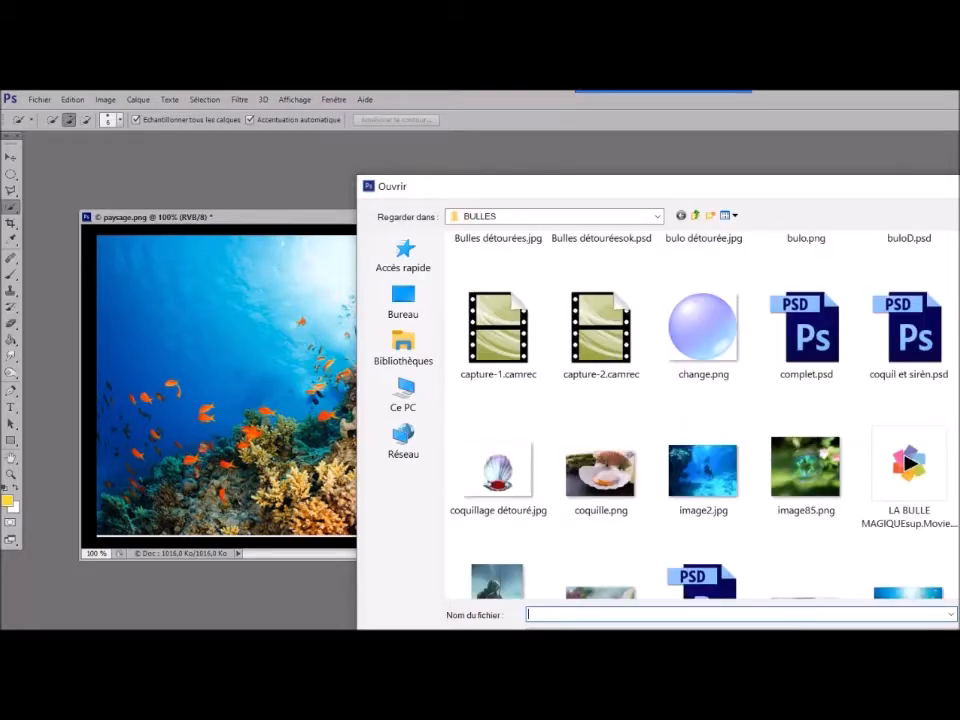
{"action": "scroll", "coordinate": [700, 415], "scroll_direction": "up", "scroll_amount": 2}
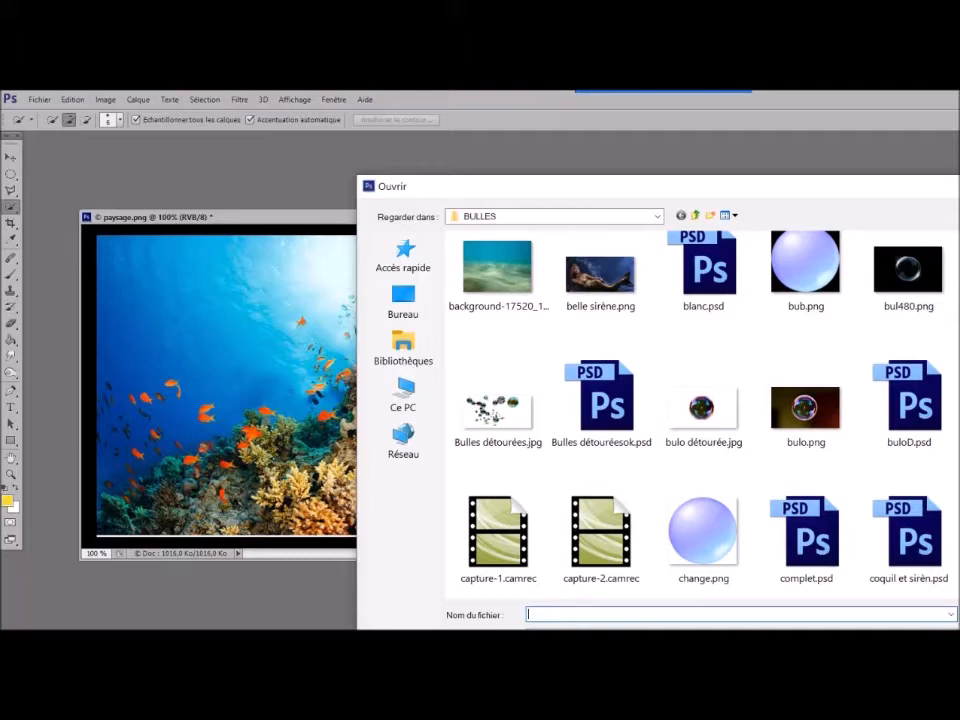
{"action": "left_click", "coordinate": [690, 432]}
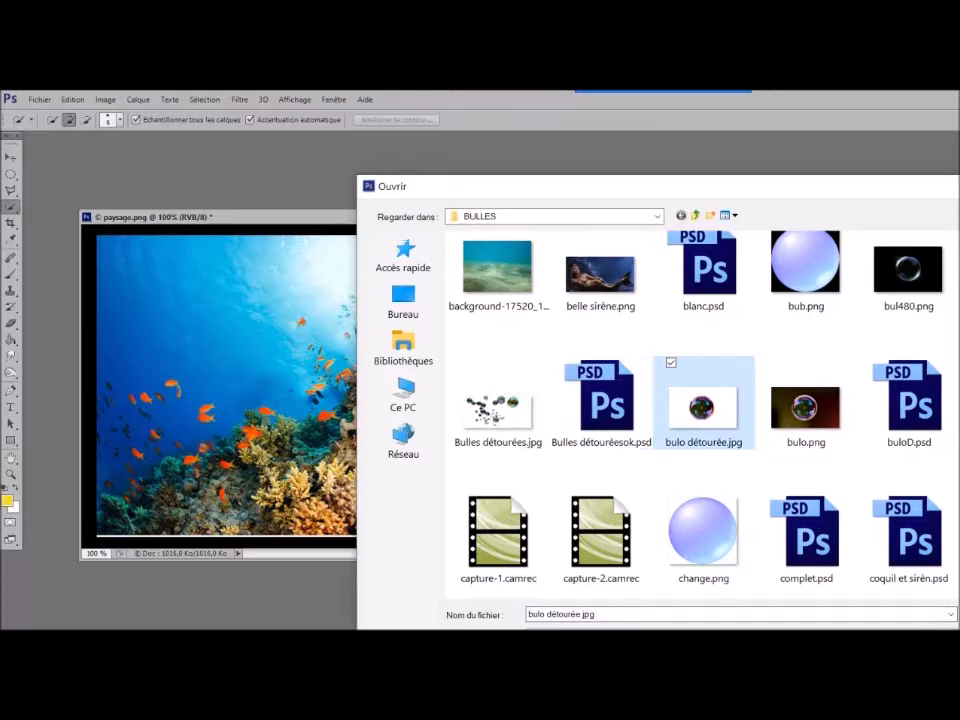
{"action": "left_click", "coordinate": [957, 614]}
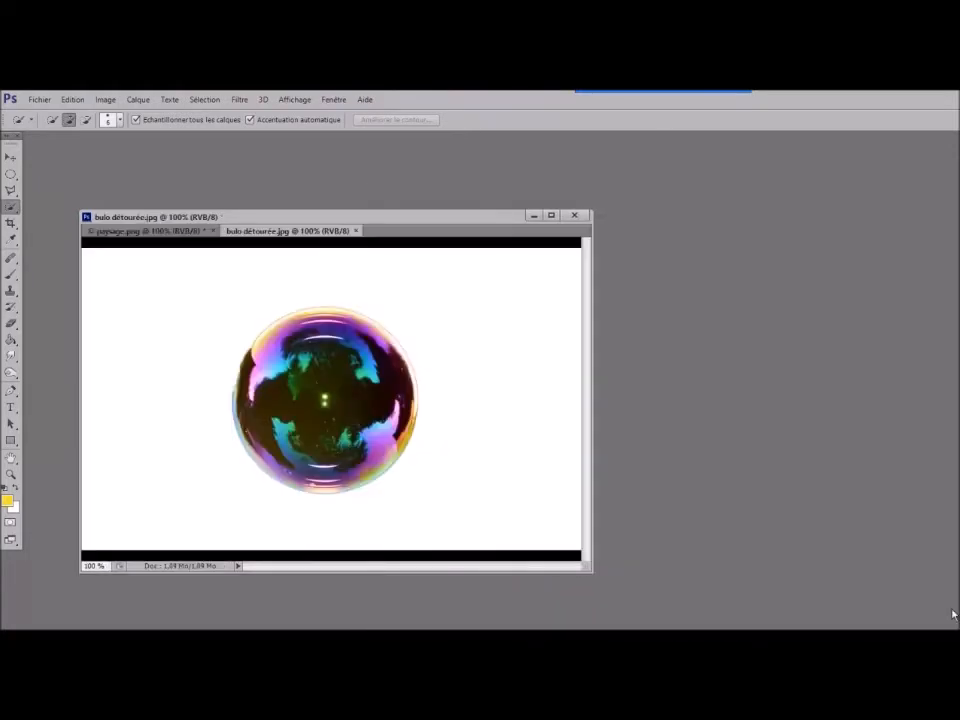
Step: Float the bubble image in its own window beside the seascape and select the whole bubble with the Quick Selection tool
{"action": "left_click_drag", "start_coordinate": [266, 237], "coordinate": [435, 338]}
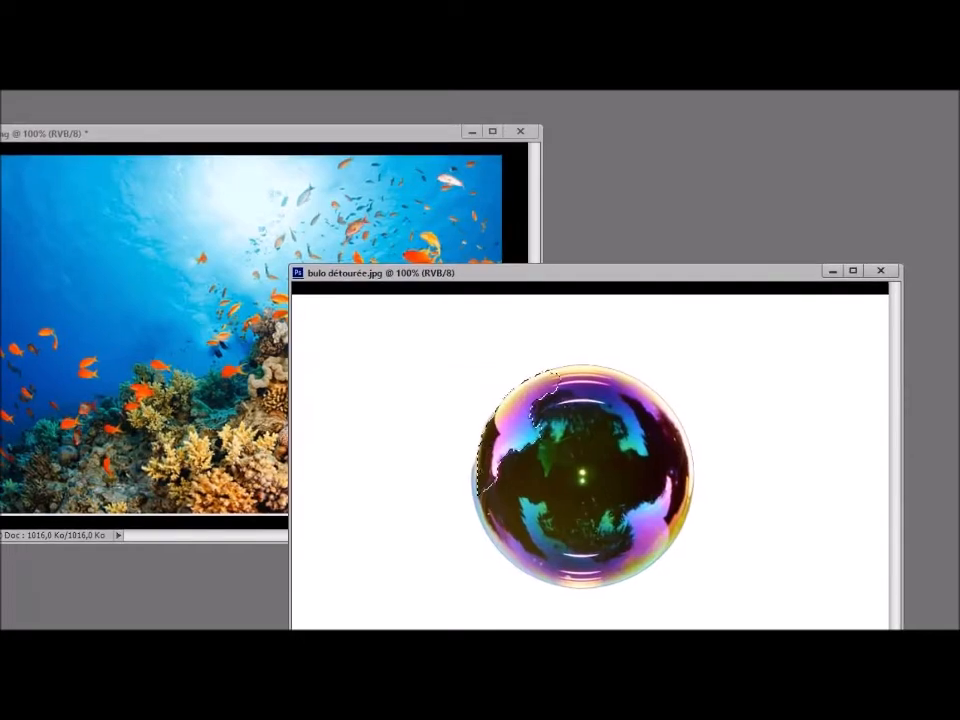
{"action": "mouse_move", "coordinate": [475, 475]}
{"action": "left_mouse_down"}
{"action": "mouse_move", "coordinate": [551, 574]}
{"action": "mouse_move", "coordinate": [577, 584]}
{"action": "mouse_move", "coordinate": [597, 582]}
{"action": "mouse_move", "coordinate": [563, 582]}
{"action": "mouse_move", "coordinate": [597, 582]}
{"action": "mouse_move", "coordinate": [646, 548]}
{"action": "mouse_move", "coordinate": [688, 468]}
{"action": "left_mouse_up"}
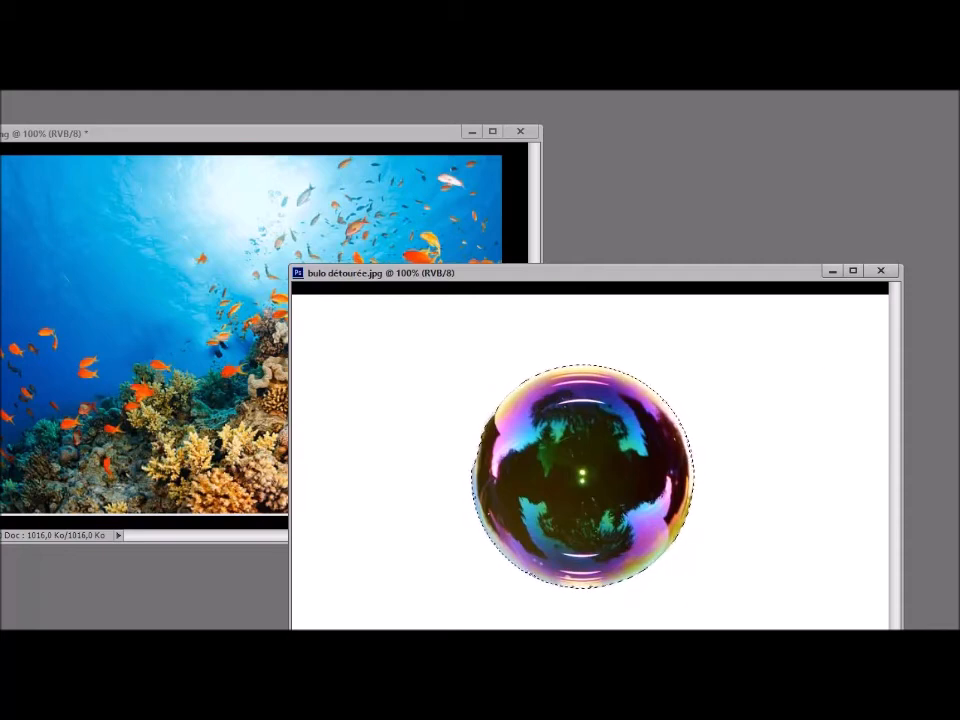
Step: Convert the bubble image's background into the editable layer Calque 0 and place the selected bubble in the seascape paysage.png
{"action": "double_click", "coordinate": [957, 168]}
{"action": "left_click", "coordinate": [720, 244]}
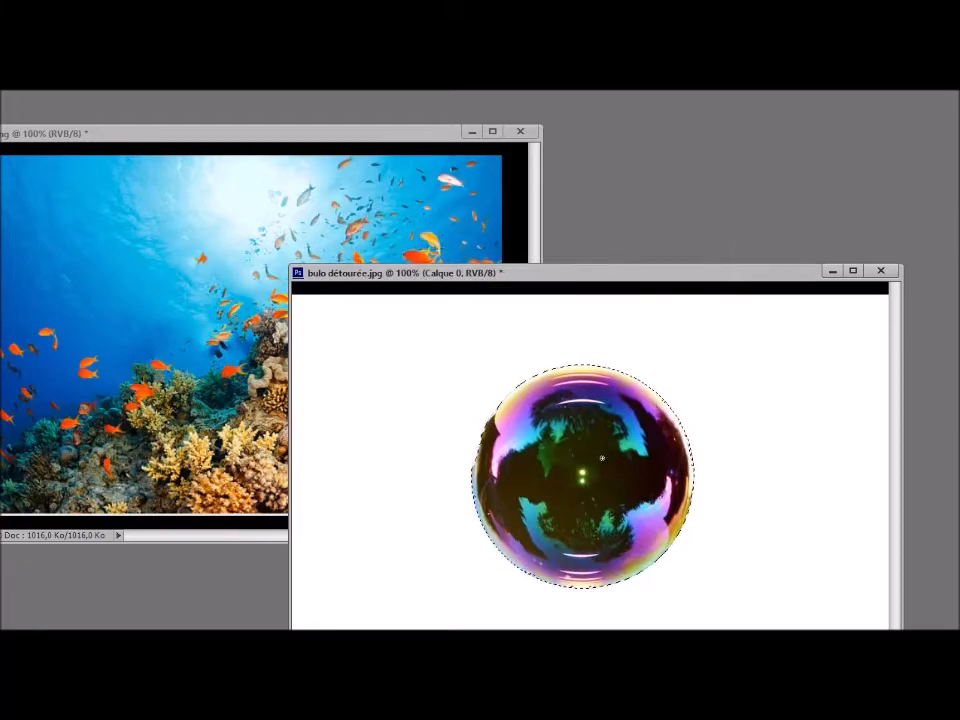
{"action": "left_click_drag", "start_coordinate": [601, 459], "coordinate": [230, 311]}
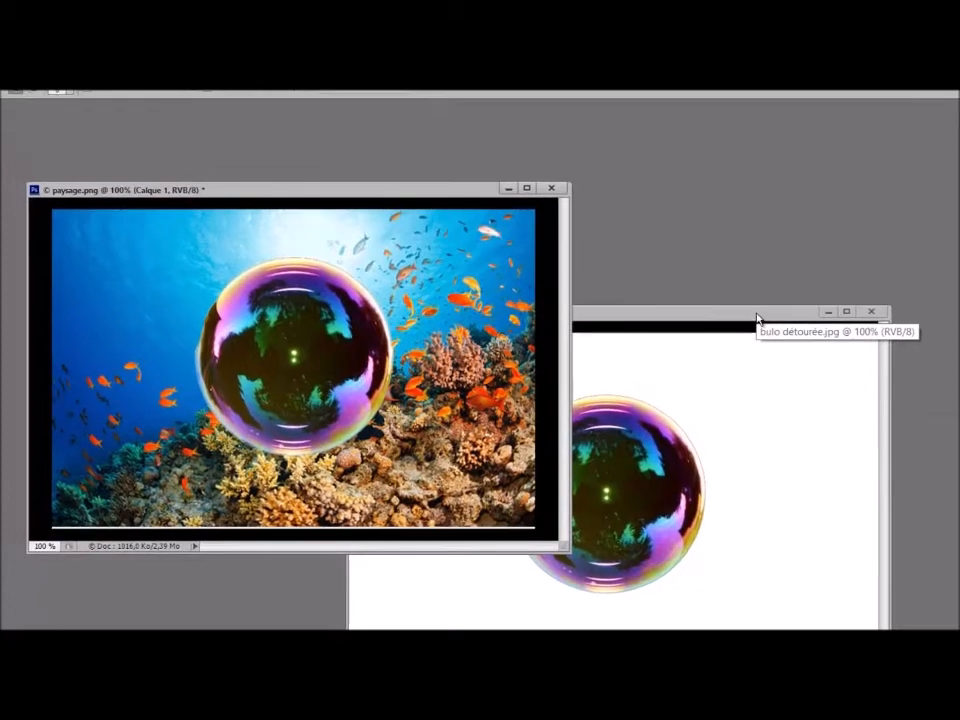
Step: Move the bubble image's window out of the way and set the bubble layer's blend mode in paysage.png to Superposition
{"action": "left_click", "coordinate": [757, 318]}
{"action": "left_click_drag", "start_coordinate": [757, 318], "coordinate": [950, 660]}
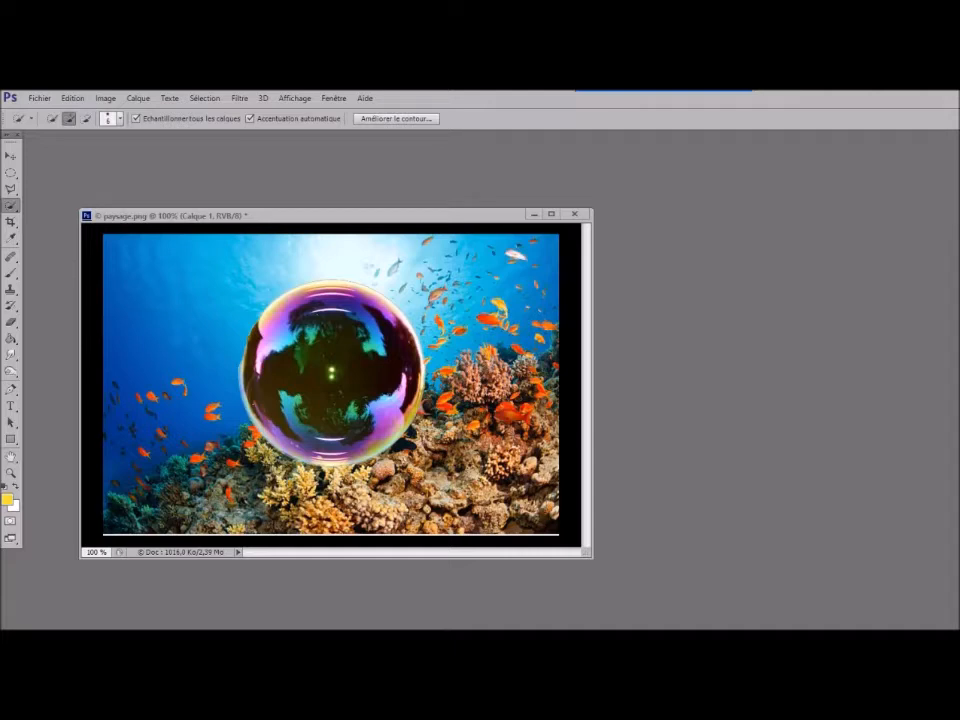
{"action": "left_click_drag", "start_coordinate": [806, 636], "coordinate": [724, 500]}
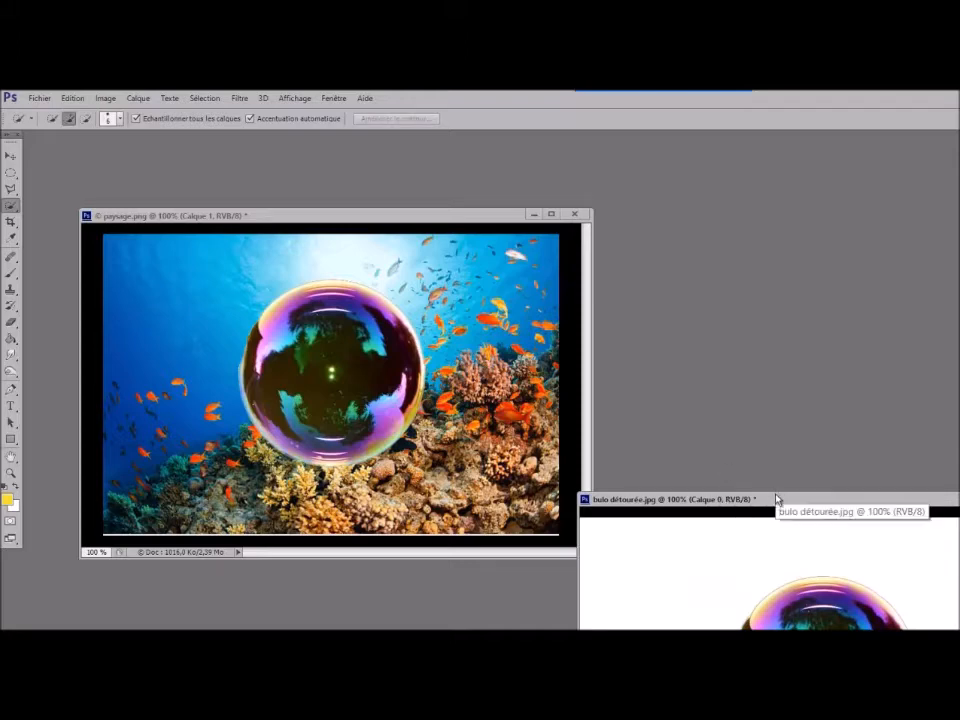
{"action": "left_click_drag", "start_coordinate": [777, 499], "coordinate": [956, 579]}
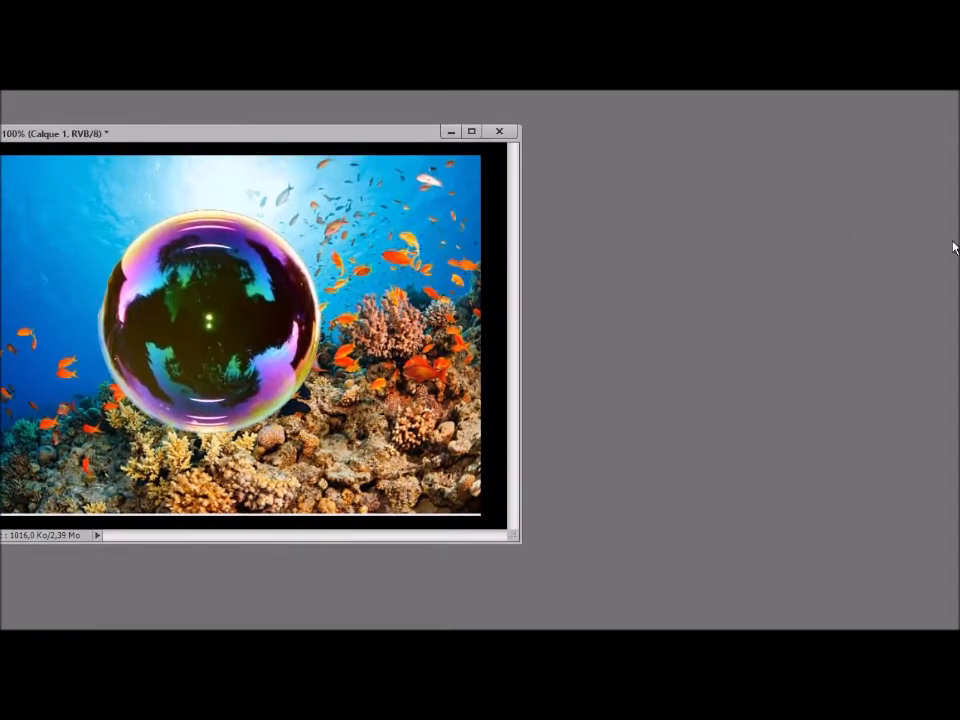
{"action": "left_click", "coordinate": [955, 450], "text": "ctrl"}
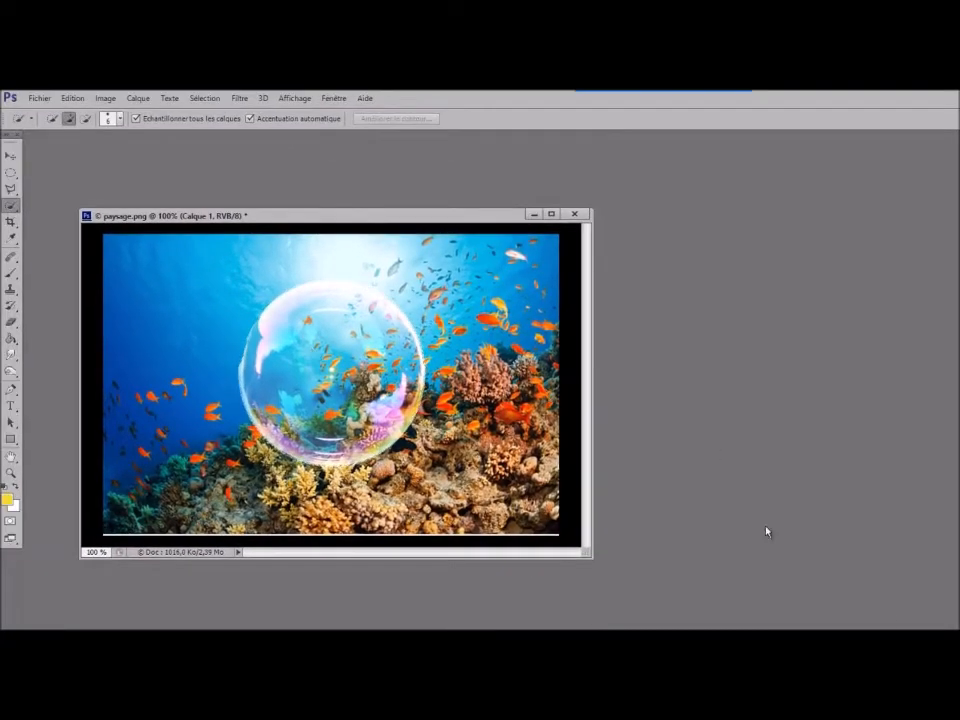
Step: Close bulo détourée.jpg without saving its changes
{"action": "left_click_drag", "start_coordinate": [800, 680], "coordinate": [799, 528]}
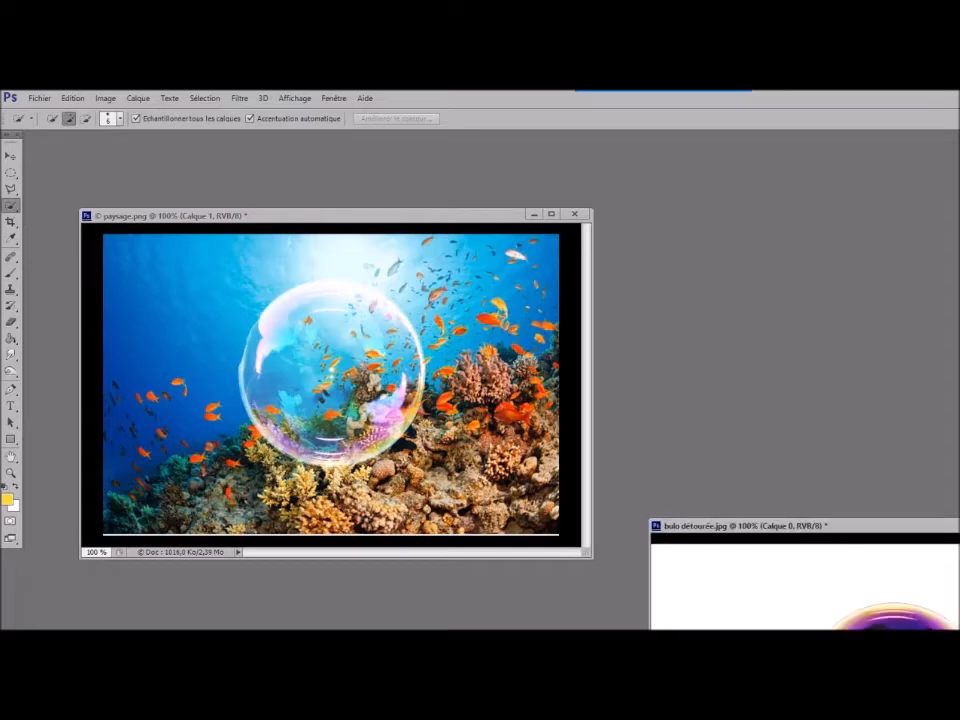
{"action": "key", "text": "ctrl+w"}
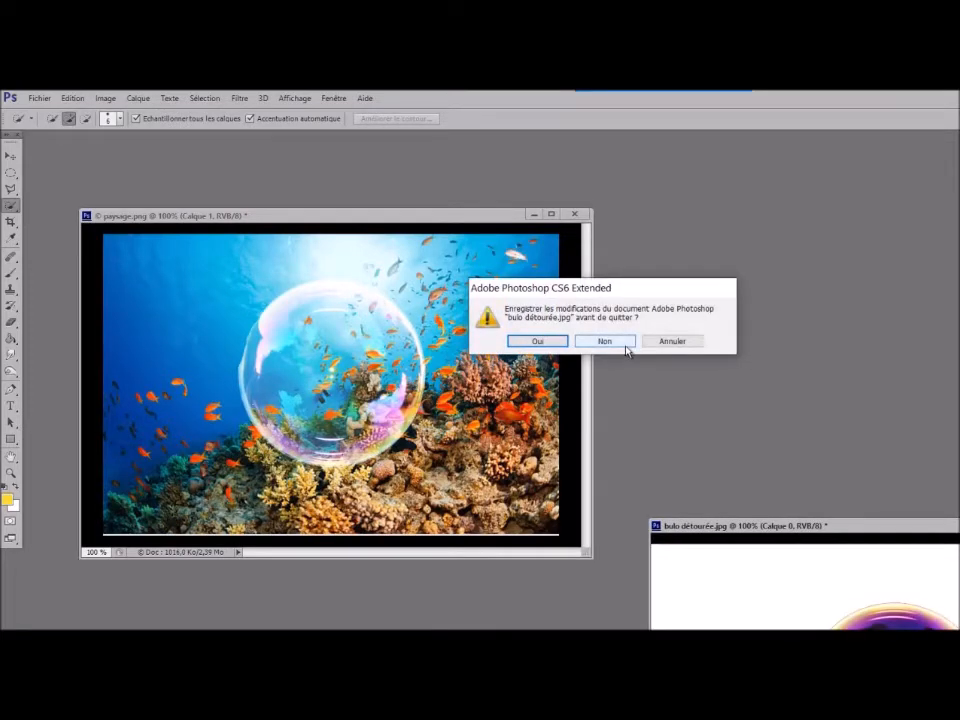
{"action": "left_click", "coordinate": [606, 344]}
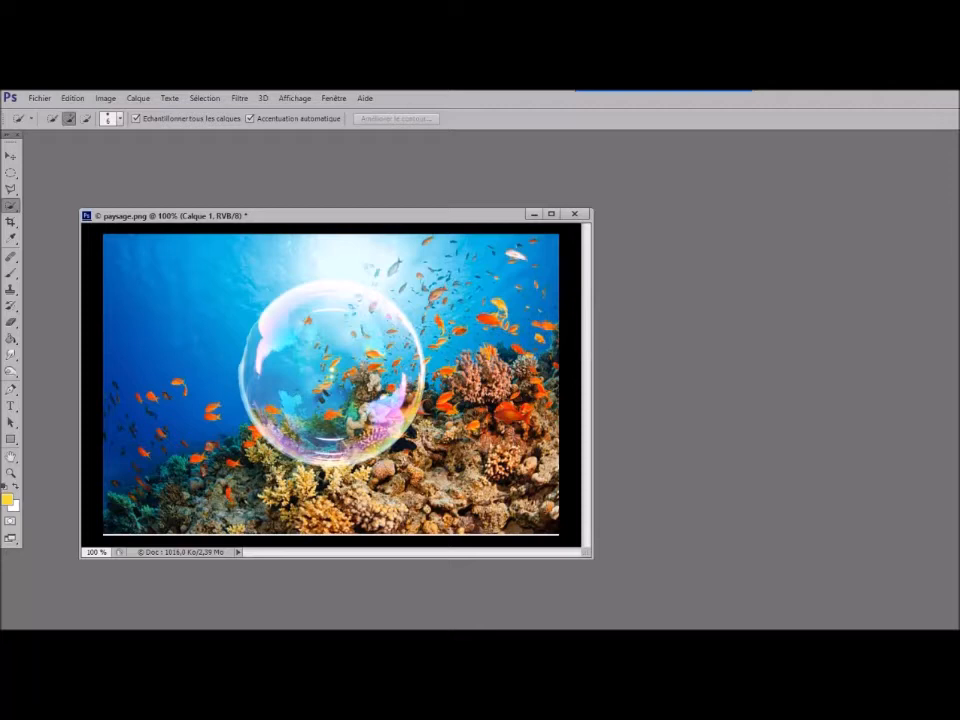
Step: Bring the layers list into view and open the image sirene4.jpg from the BULLES folder
{"action": "left_click_drag", "start_coordinate": [959, 145], "coordinate": [959, 135]}
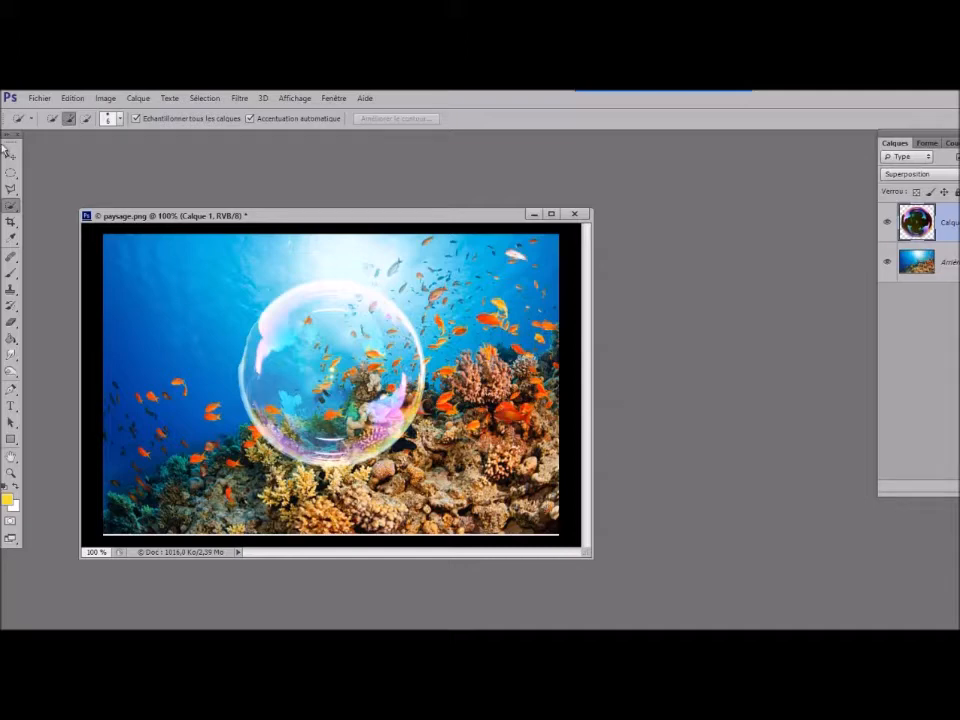
{"action": "left_click", "coordinate": [40, 97]}
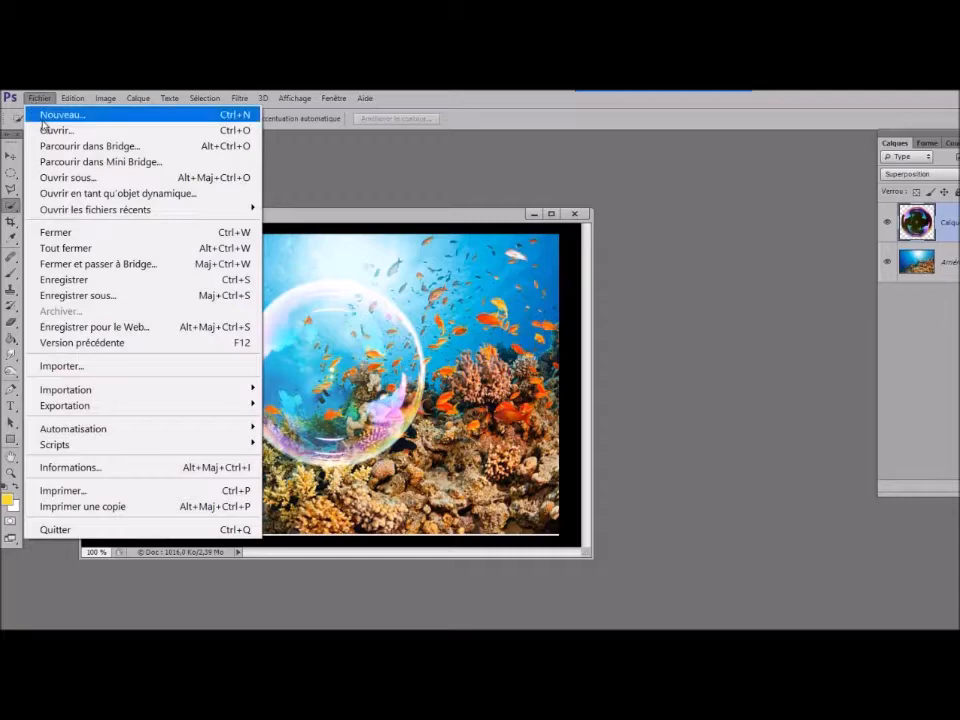
{"action": "left_click", "coordinate": [60, 129]}
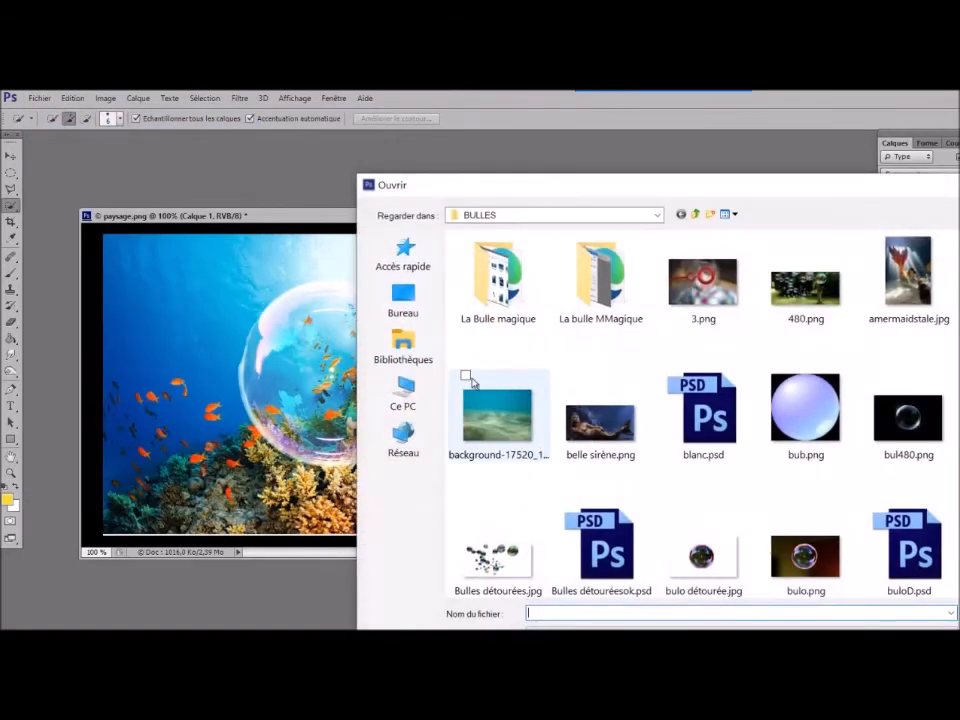
{"action": "scroll", "coordinate": [630, 447], "scroll_direction": "down", "scroll_amount": 5}
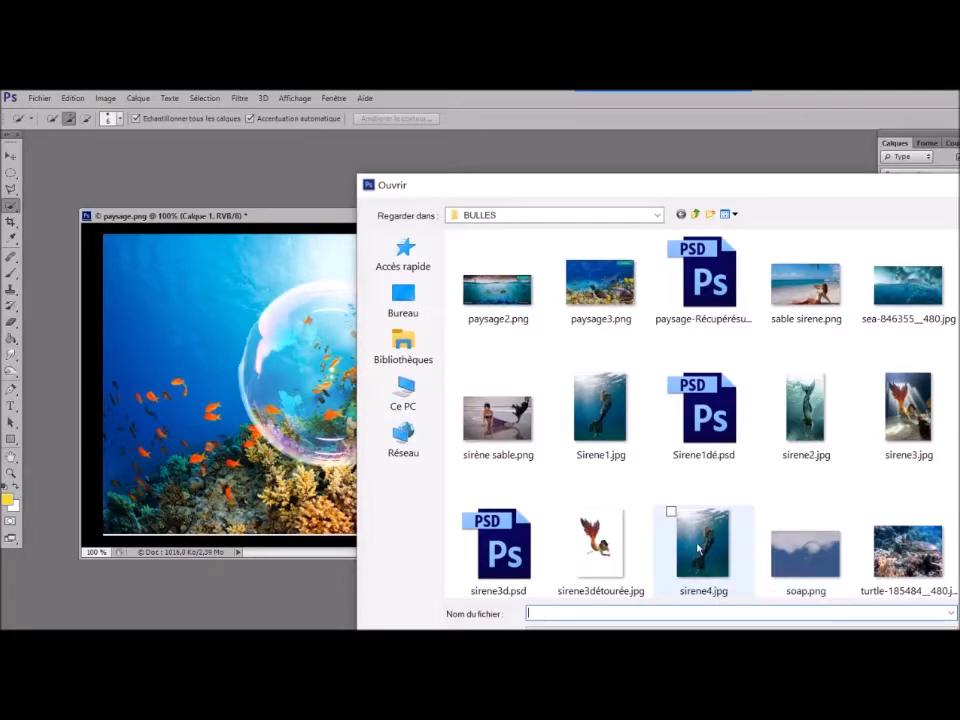
{"action": "scroll", "coordinate": [756, 484], "scroll_direction": "down", "scroll_amount": 2}
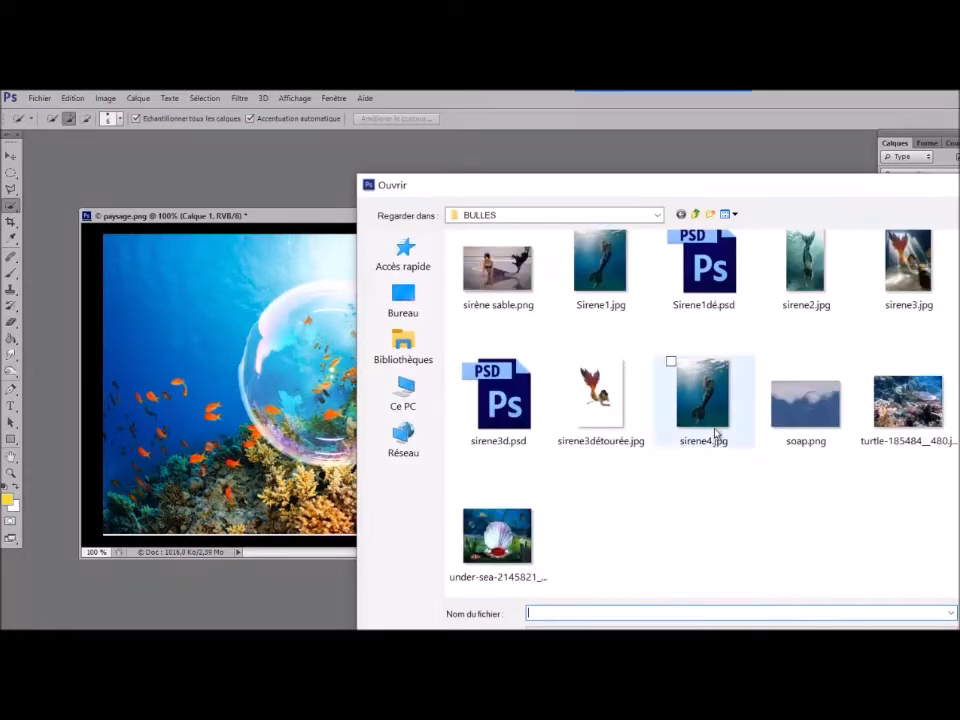
{"action": "left_click", "coordinate": [705, 400]}
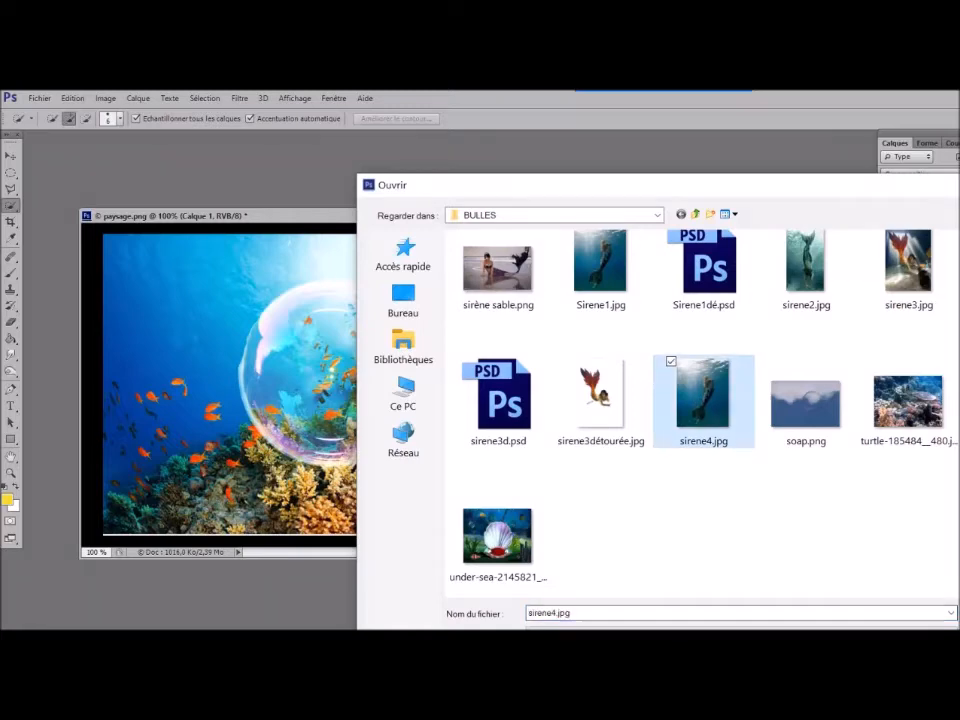
{"action": "key", "text": "Return"}
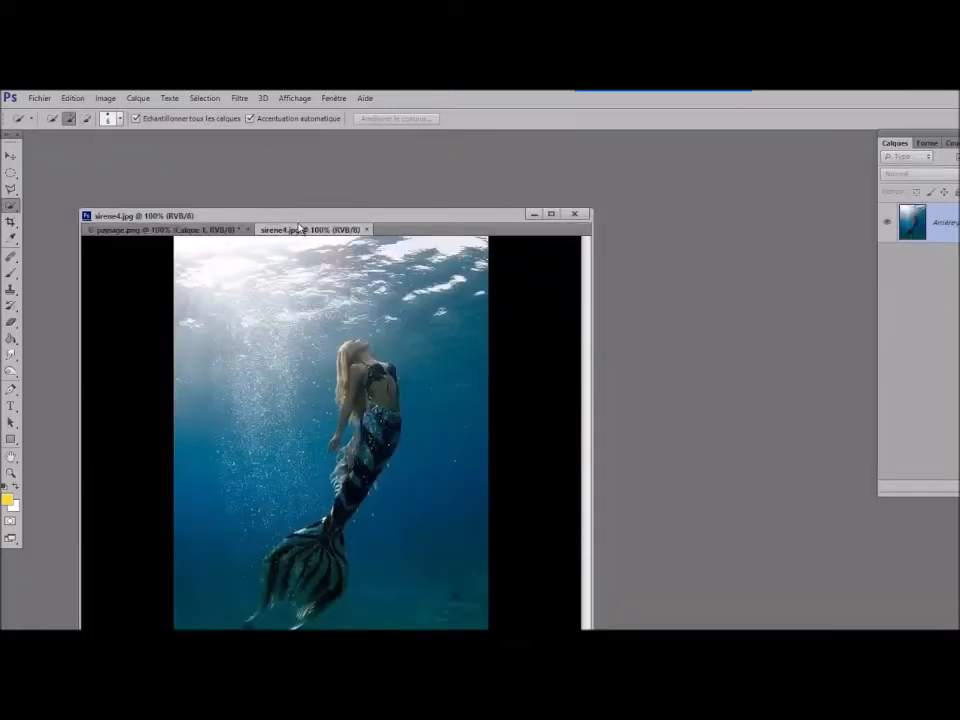
Step: Cut out the mermaid in sirene4.jpg with Quick Selection and a layer mask, and copy her into paysage.png beside the bubble
{"action": "left_click_drag", "start_coordinate": [294, 227], "coordinate": [462, 212]}
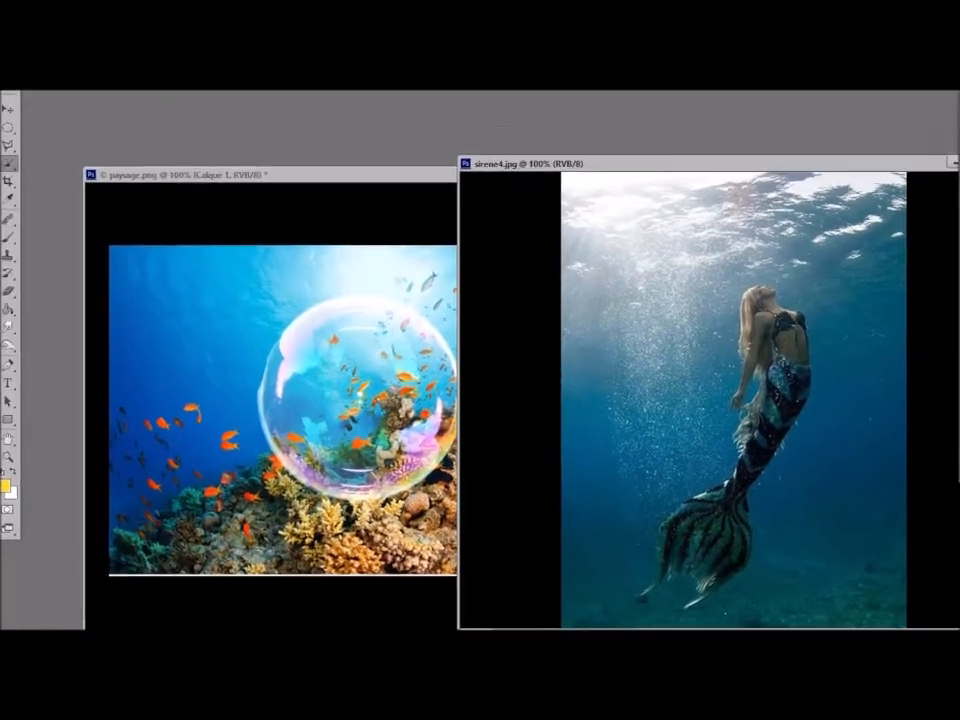
{"action": "left_click_drag", "start_coordinate": [754, 294], "coordinate": [750, 325]}
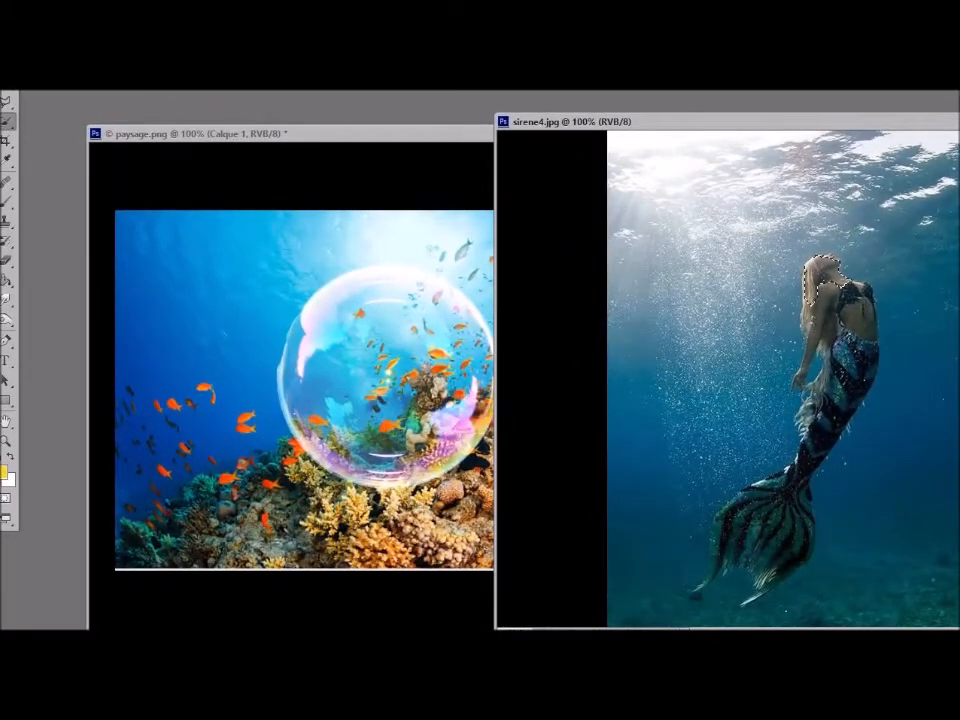
{"action": "mouse_move", "coordinate": [817, 290]}
{"action": "left_mouse_down"}
{"action": "mouse_move", "coordinate": [822, 352]}
{"action": "mouse_move", "coordinate": [781, 494]}
{"action": "mouse_move", "coordinate": [747, 509]}
{"action": "mouse_move", "coordinate": [697, 590]}
{"action": "mouse_move", "coordinate": [757, 584]}
{"action": "mouse_move", "coordinate": [793, 540]}
{"action": "mouse_move", "coordinate": [780, 512]}
{"action": "mouse_move", "coordinate": [786, 464]}
{"action": "left_mouse_up"}
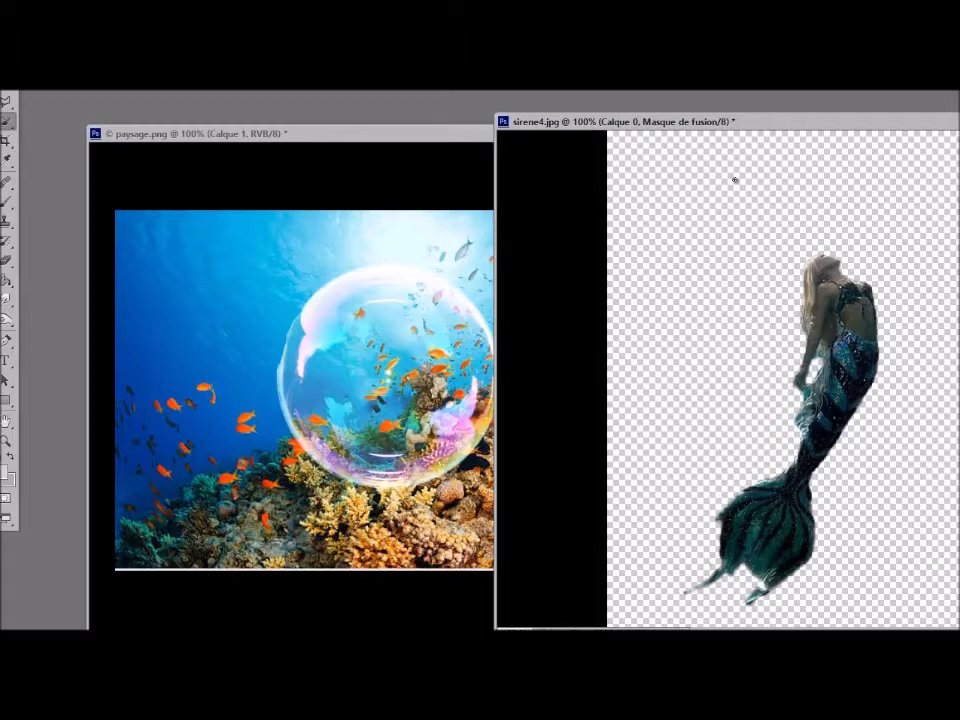
{"action": "left_click_drag", "start_coordinate": [690, 129], "coordinate": [838, 254]}
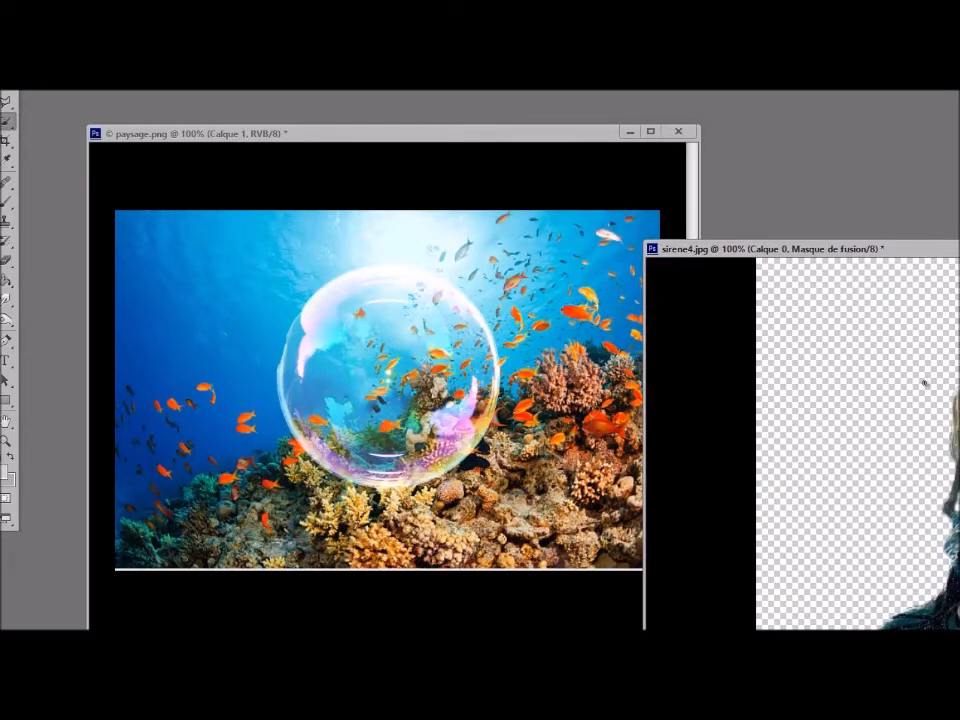
{"action": "left_click_drag", "start_coordinate": [957, 400], "coordinate": [531, 456]}
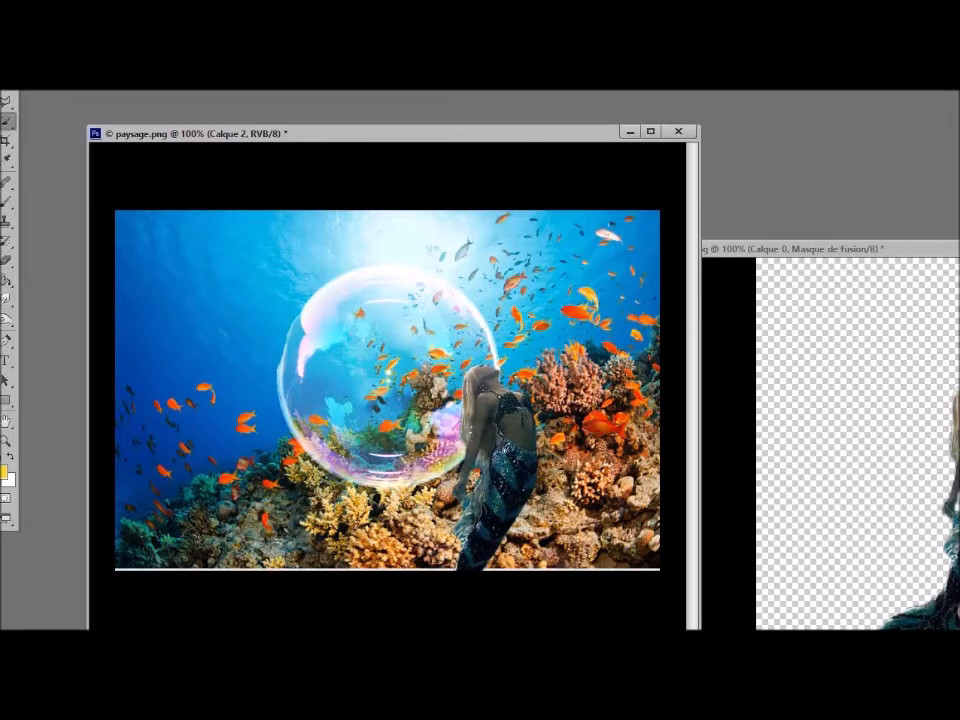
Step: Transform the mermaid to 81% width and 76.36% height, rotate her 2.71°, and place her against the bubble's right edge
{"action": "key", "text": "ctrl+t"}
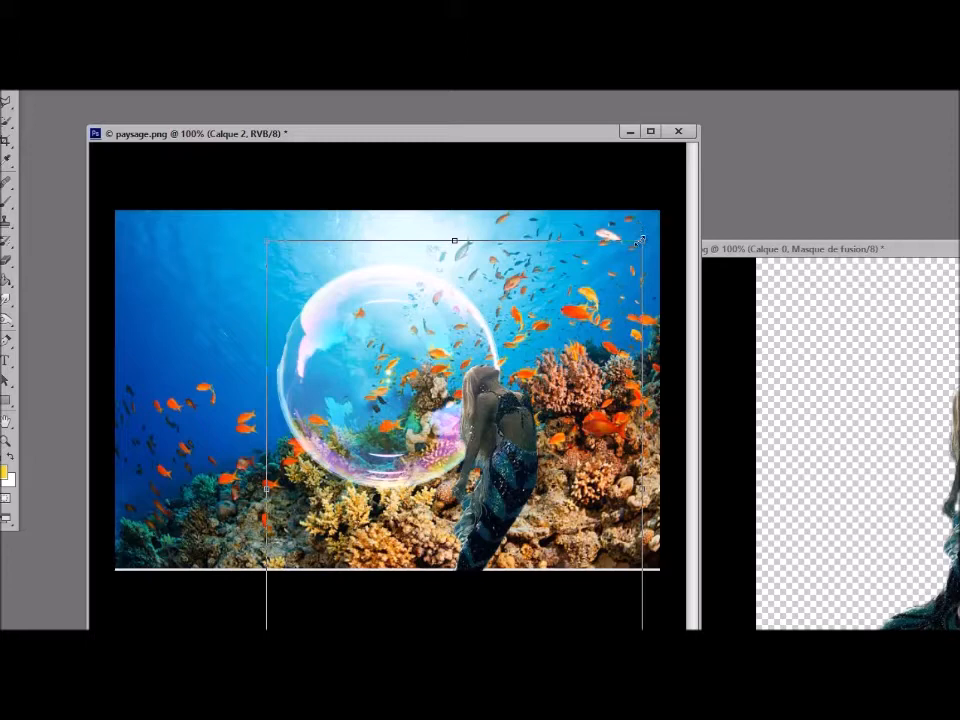
{"action": "left_click_drag", "start_coordinate": [640, 241], "coordinate": [567, 352]}
{"action": "left_click_drag", "start_coordinate": [449, 530], "coordinate": [508, 373]}
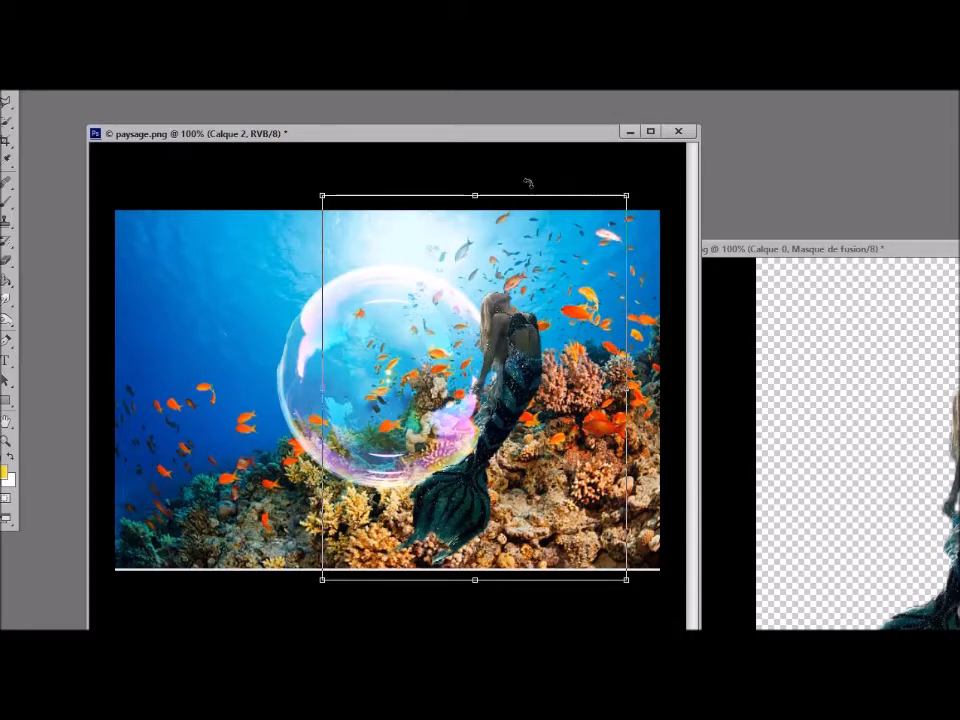
{"action": "left_click_drag", "start_coordinate": [476, 195], "coordinate": [475, 201]}
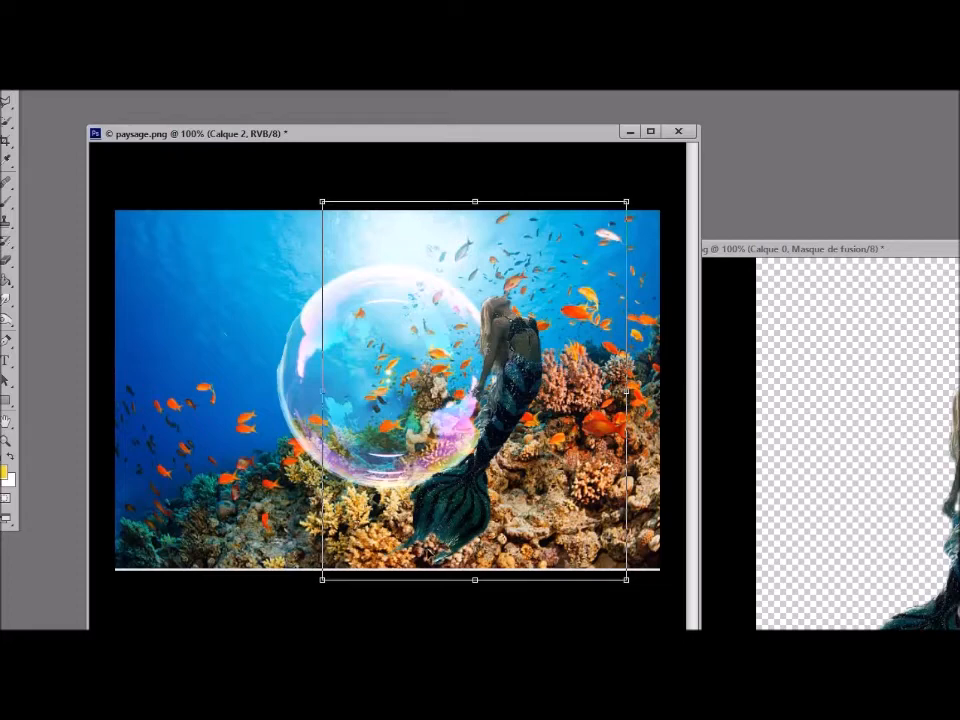
{"action": "left_click_drag", "start_coordinate": [645, 186], "coordinate": [641, 207]}
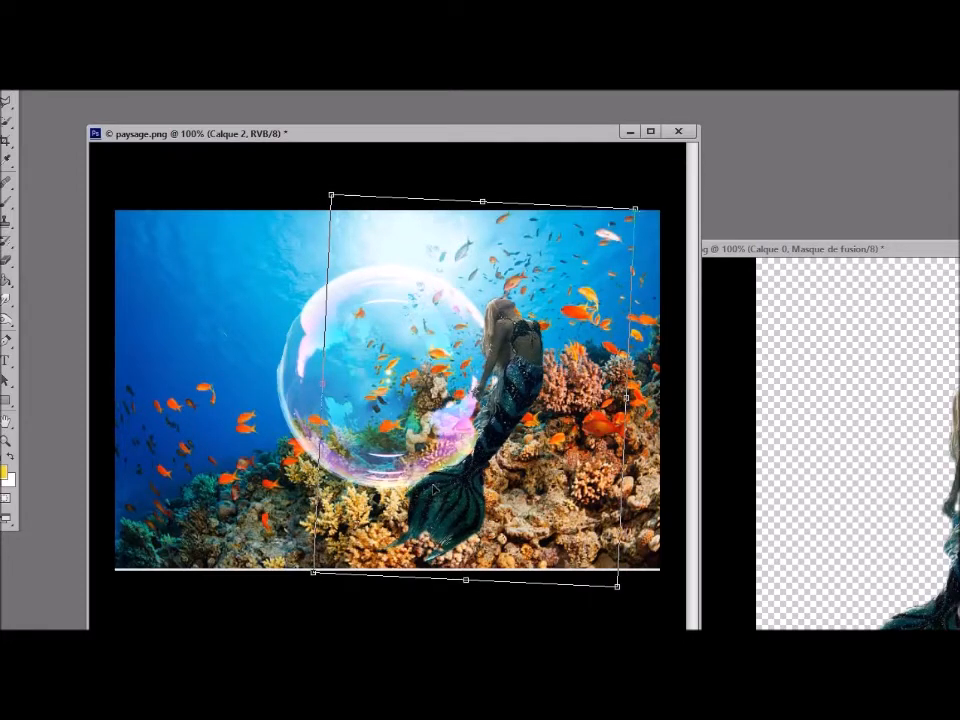
{"action": "left_click_drag", "start_coordinate": [471, 484], "coordinate": [469, 484]}
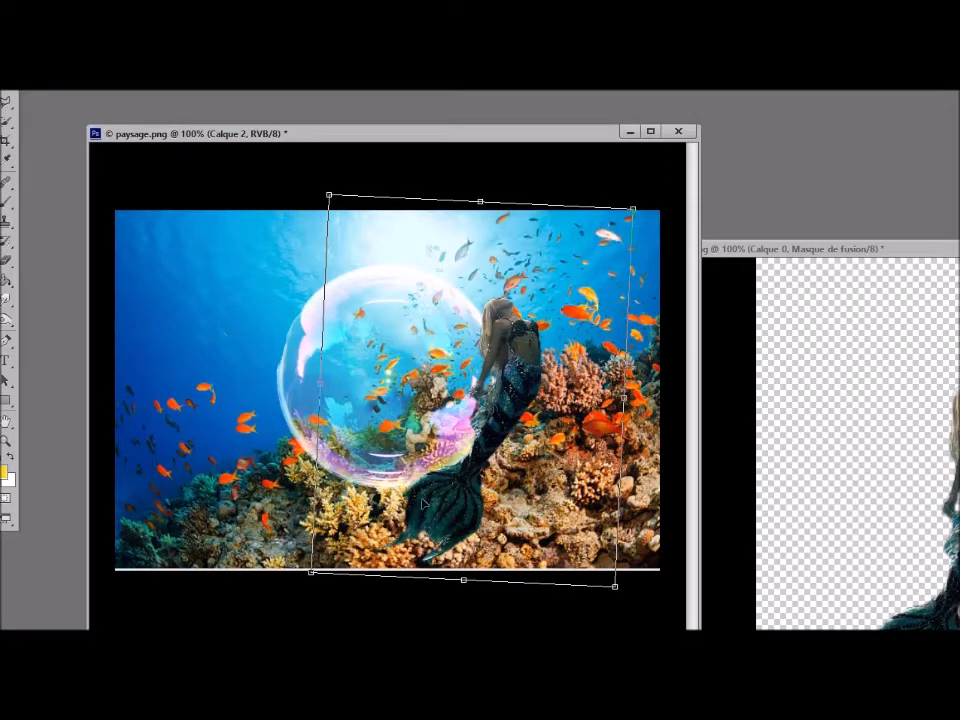
{"action": "left_click_drag", "start_coordinate": [435, 508], "coordinate": [434, 499]}
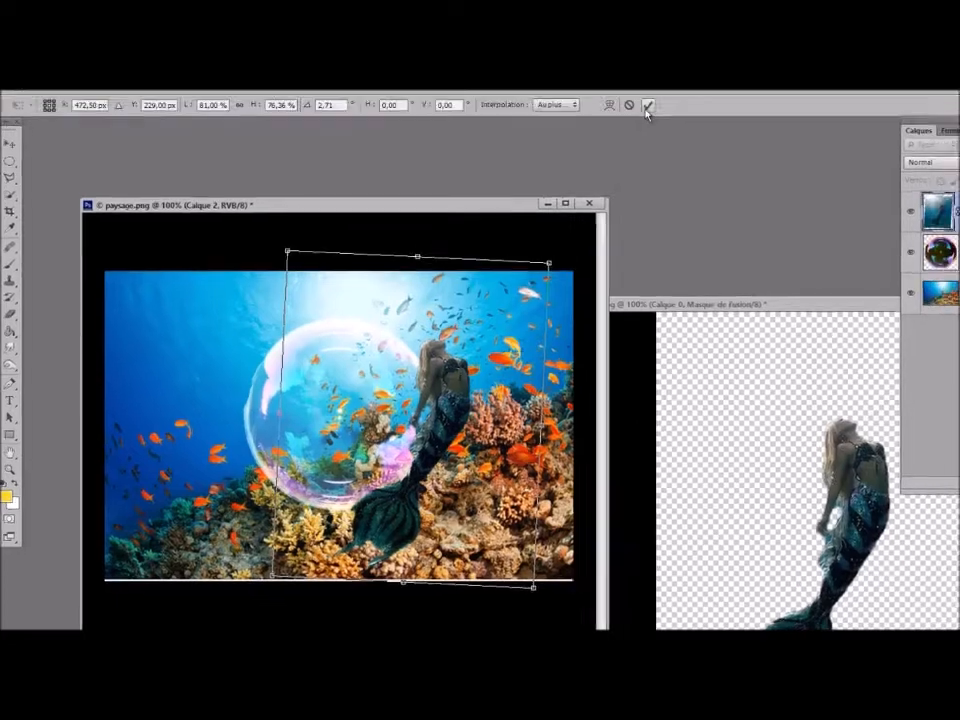
{"action": "left_click", "coordinate": [645, 108]}
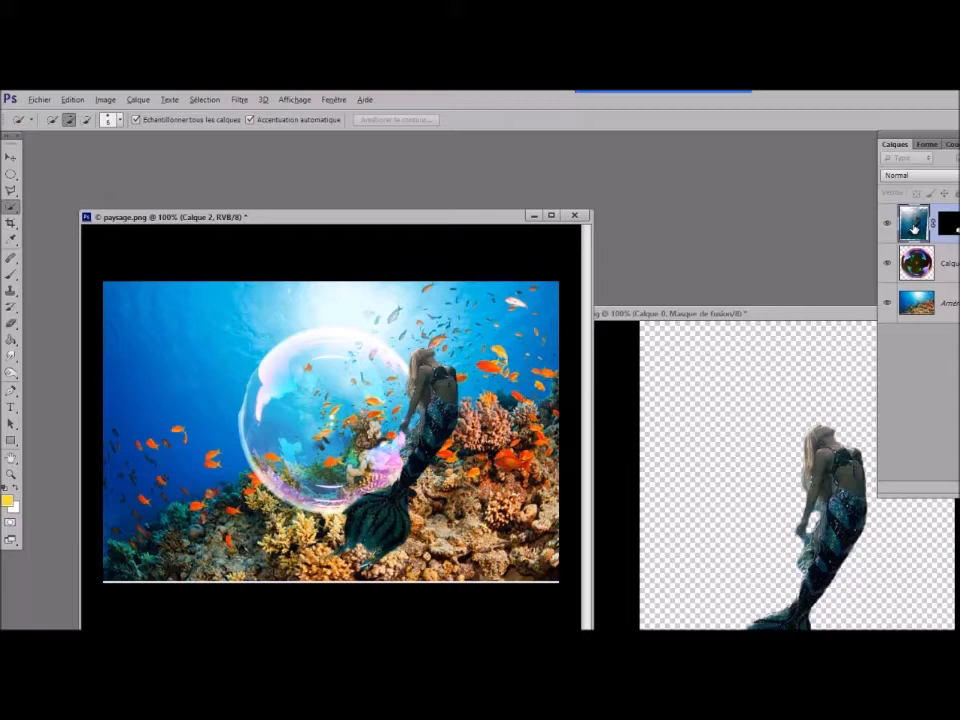
Step: Duplicate the masked mermaid layer and move the copy to the left of the bubble
{"action": "key", "text": "alt"}
{"action": "key", "text": "alt"}
{"action": "key", "text": "ctrl+j"}
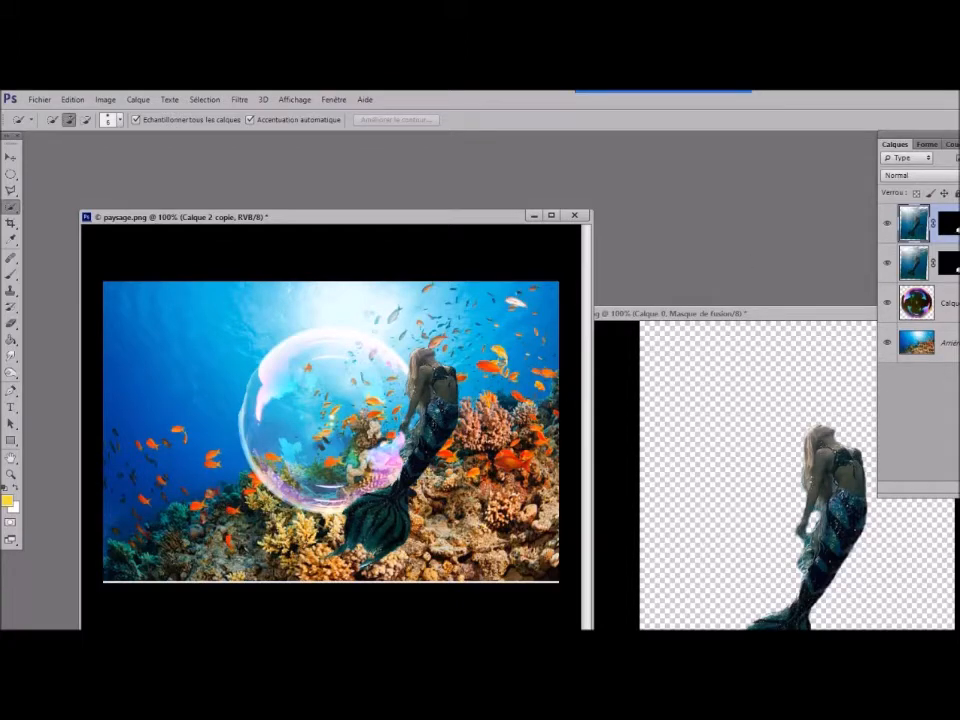
{"action": "left_click_drag", "start_coordinate": [440, 380], "coordinate": [250, 345]}
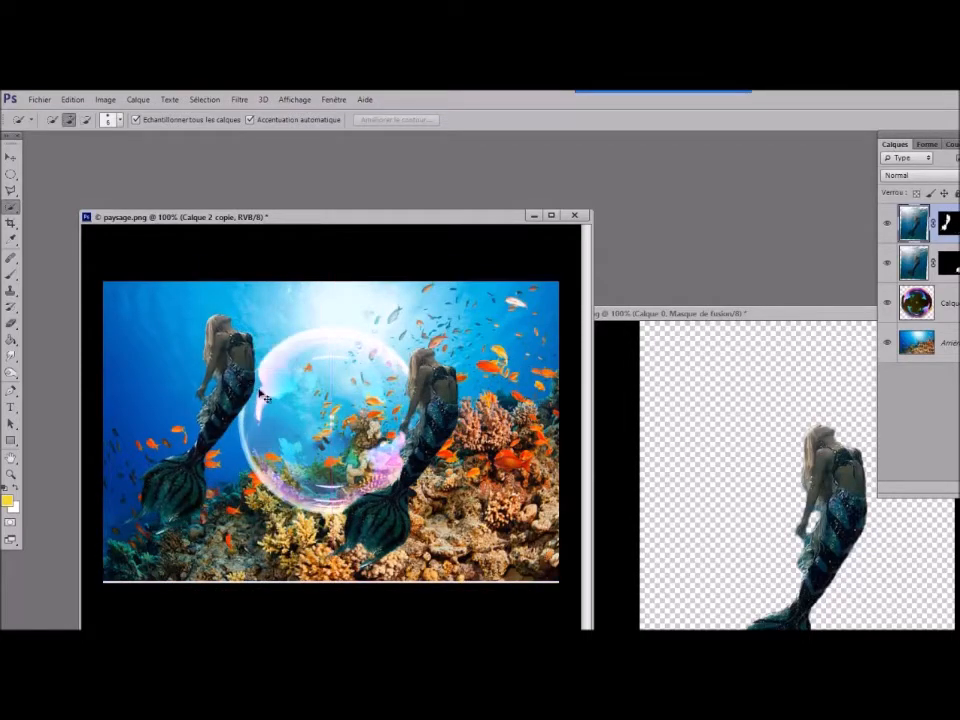
Step: Mirror the duplicated mermaid horizontally with a free transform and place her left of the bubble, facing it
{"action": "key", "text": "v"}
{"action": "key", "text": "ctrl+t"}
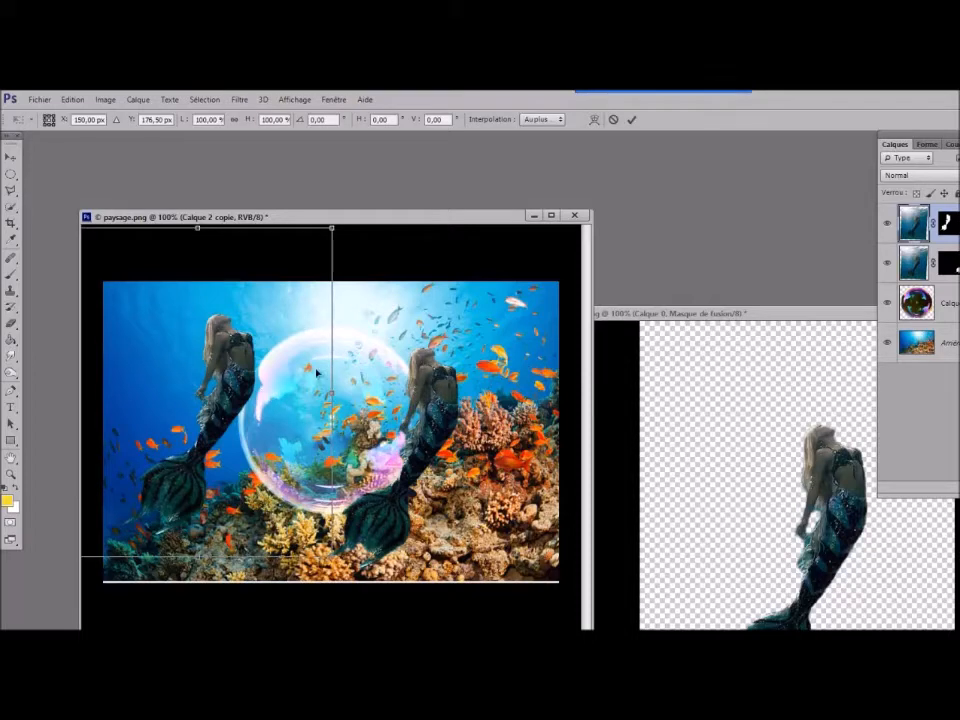
{"action": "left_click_drag", "start_coordinate": [197, 249], "coordinate": [254, 259]}
{"action": "left_click_drag", "start_coordinate": [118, 403], "coordinate": [561, 403]}
{"action": "left_click_drag", "start_coordinate": [473, 400], "coordinate": [230, 394]}
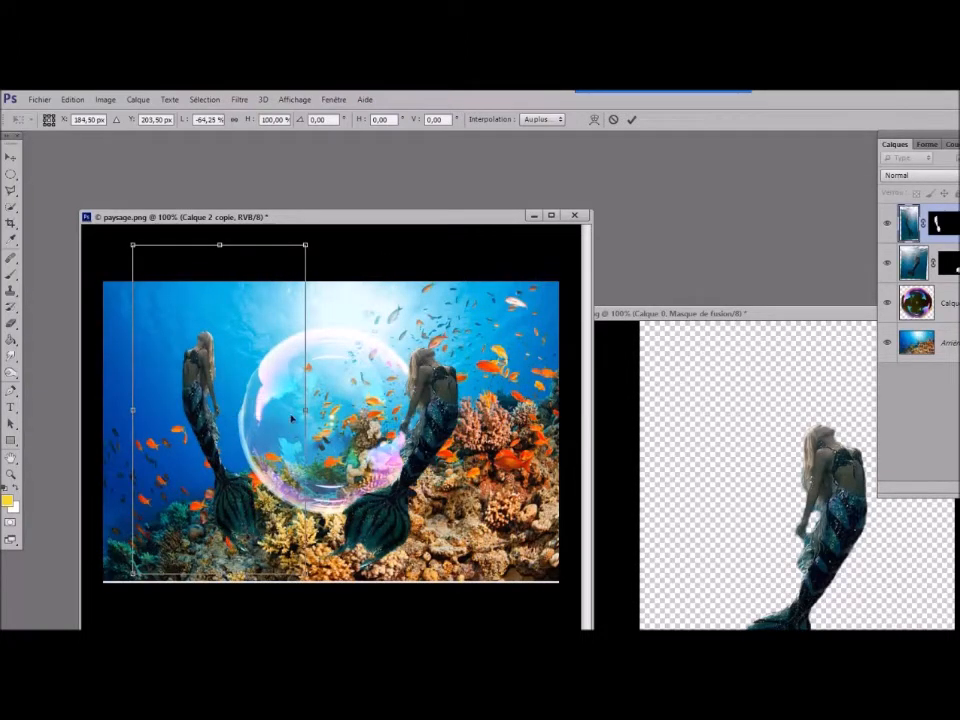
Step: Widen the mirrored mermaid to 95.33% and position her against the bubble's left edge, level with the other mermaid
{"action": "left_click_drag", "start_coordinate": [305, 410], "coordinate": [373, 411]}
{"action": "left_click_drag", "start_coordinate": [216, 393], "coordinate": [232, 424]}
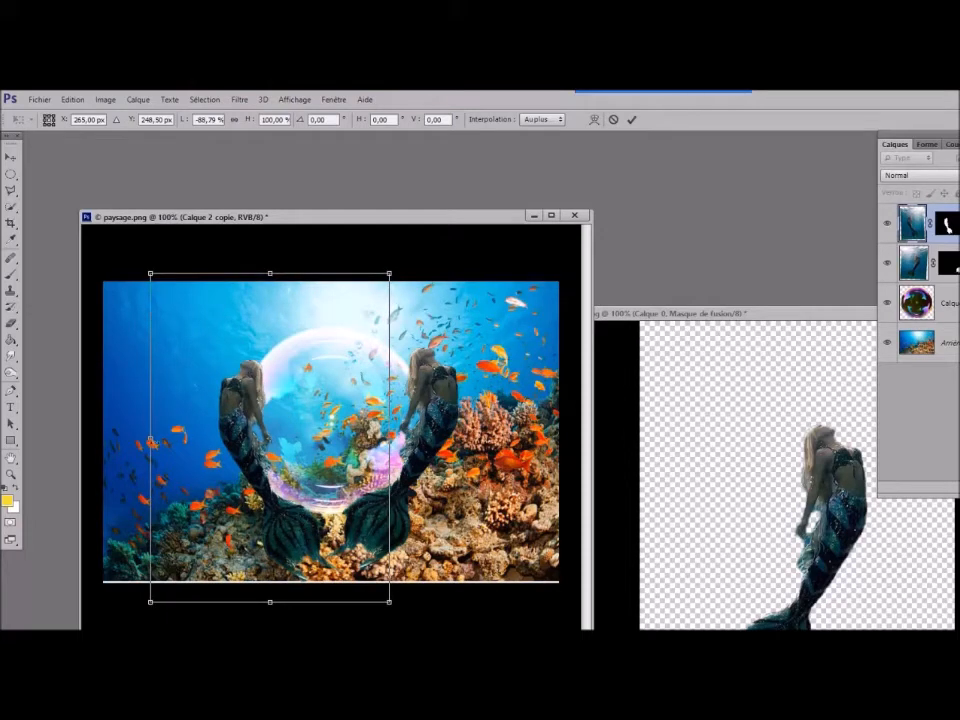
{"action": "left_click_drag", "start_coordinate": [150, 441], "coordinate": [132, 441]}
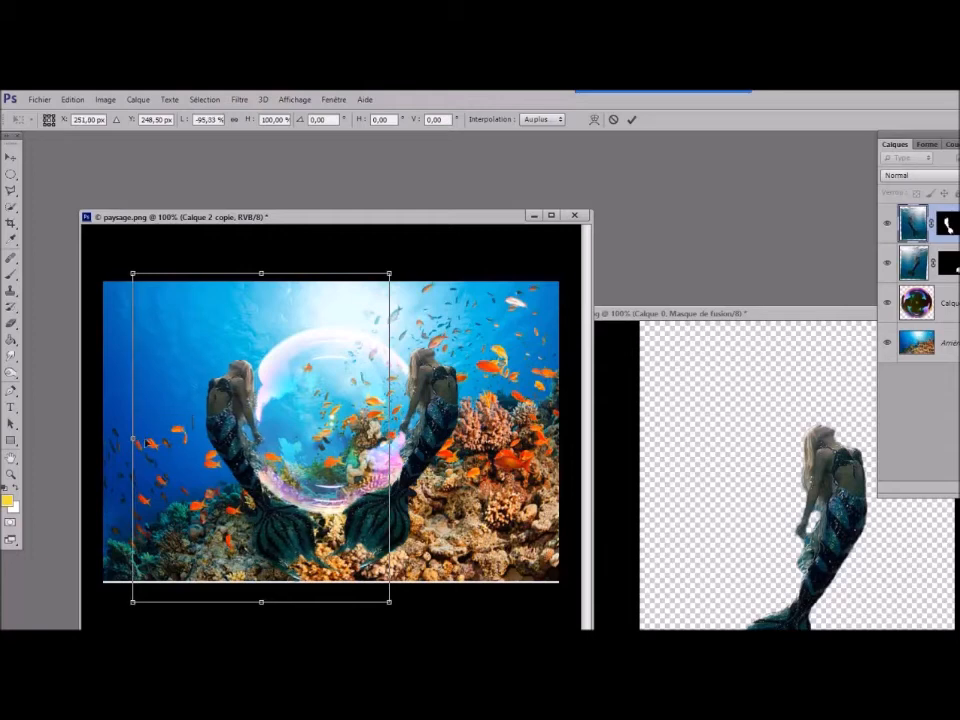
{"action": "left_click_drag", "start_coordinate": [238, 400], "coordinate": [235, 423]}
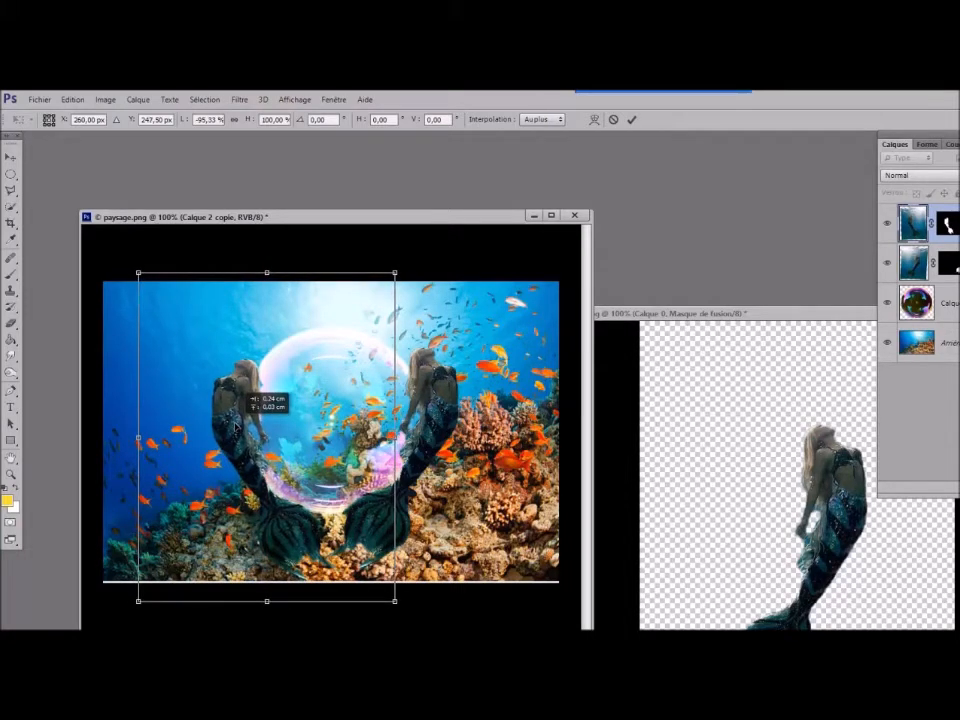
{"action": "left_click_drag", "start_coordinate": [236, 424], "coordinate": [236, 417]}
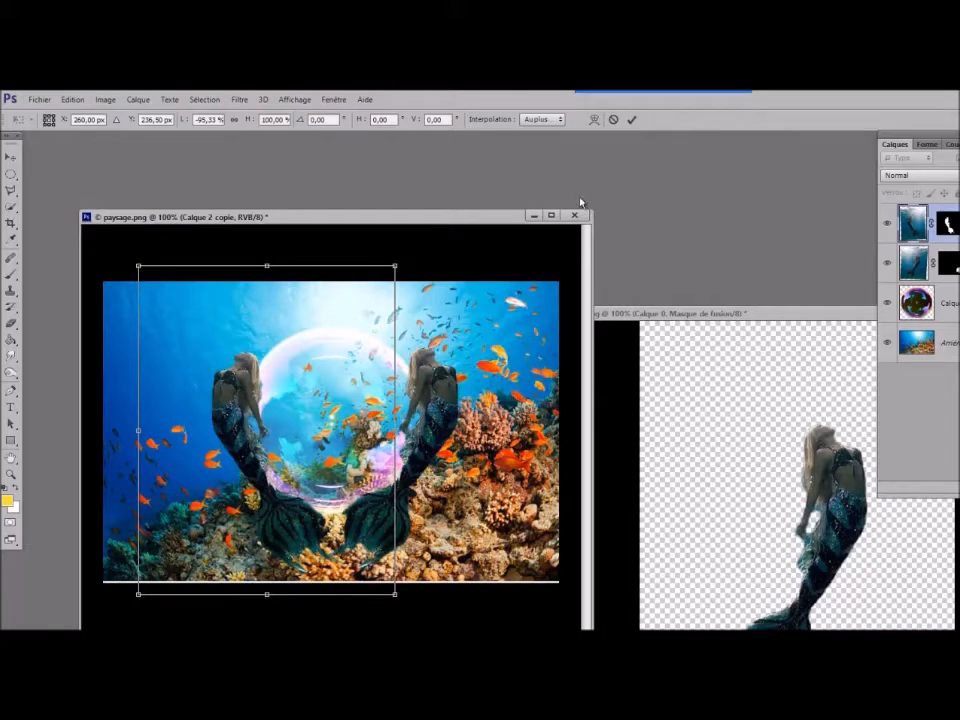
{"action": "left_click", "coordinate": [631, 120]}
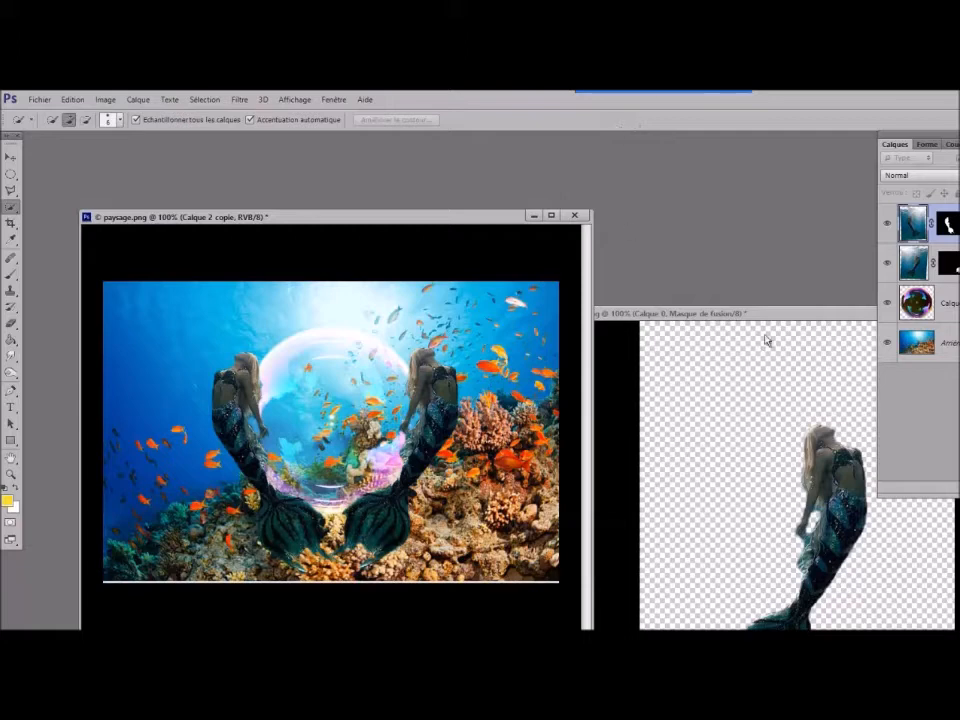
Step: Close the image sirene4.jpg without saving its changes
{"action": "left_click_drag", "start_coordinate": [776, 315], "coordinate": [517, 272]}
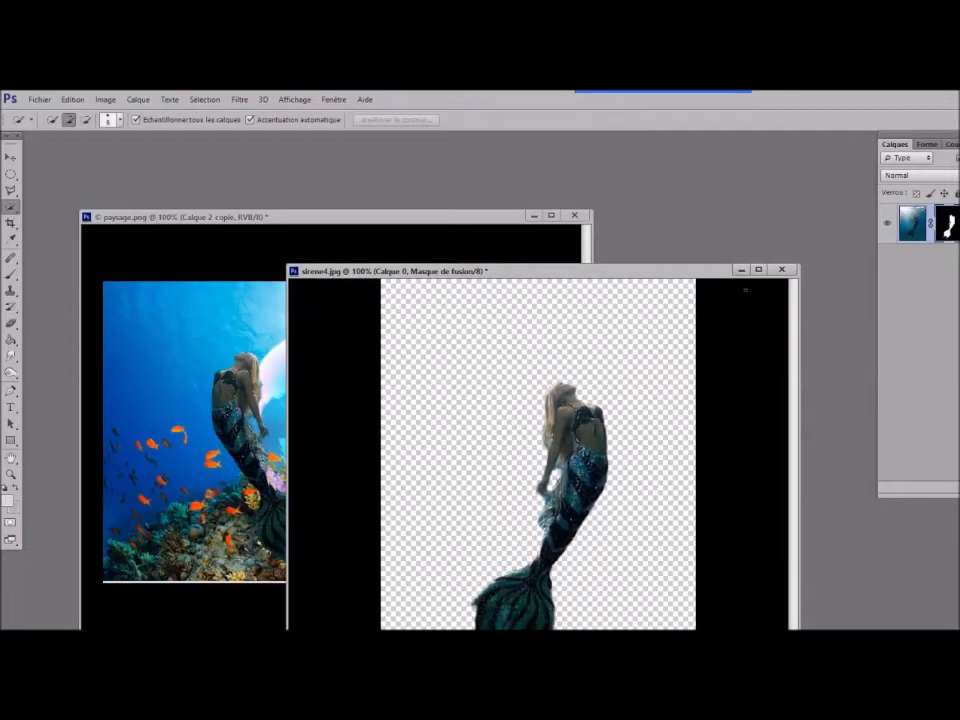
{"action": "left_click", "coordinate": [784, 270]}
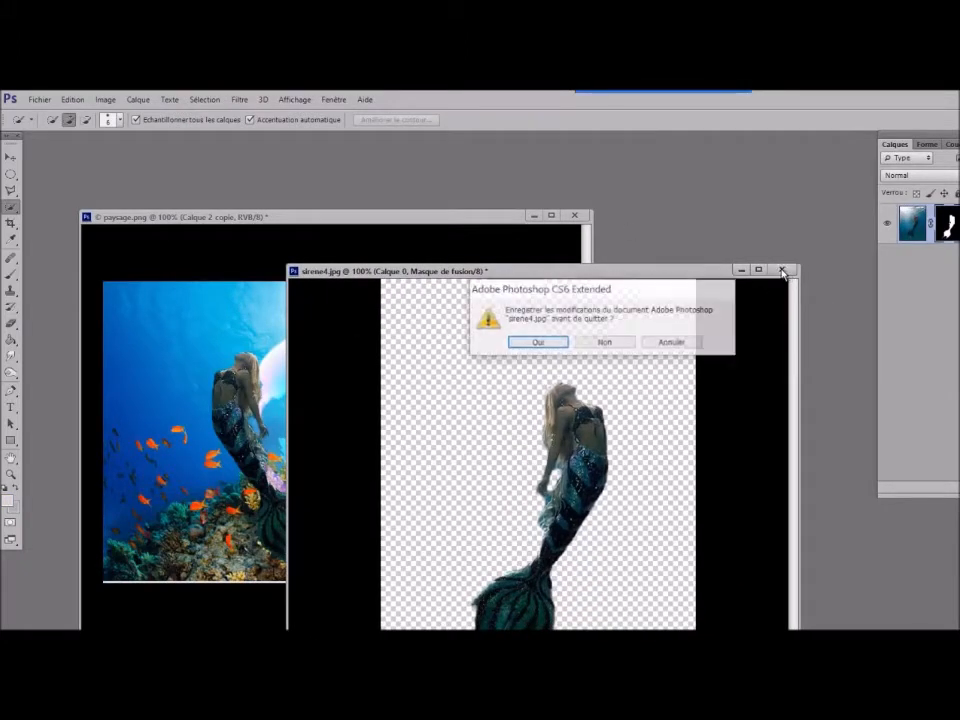
{"action": "left_click", "coordinate": [611, 345]}
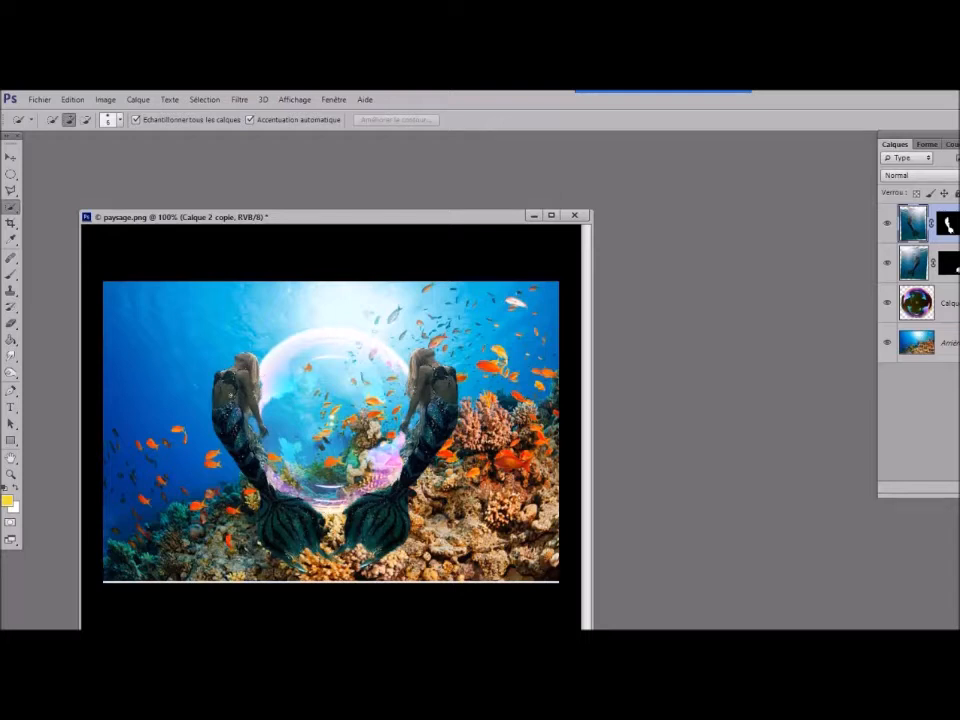
Step: Open coquillage détouré.jpg from the BULLES folder and detach it into its own window beside paysage.png
{"action": "left_click", "coordinate": [36, 101]}
{"action": "left_click", "coordinate": [56, 131]}
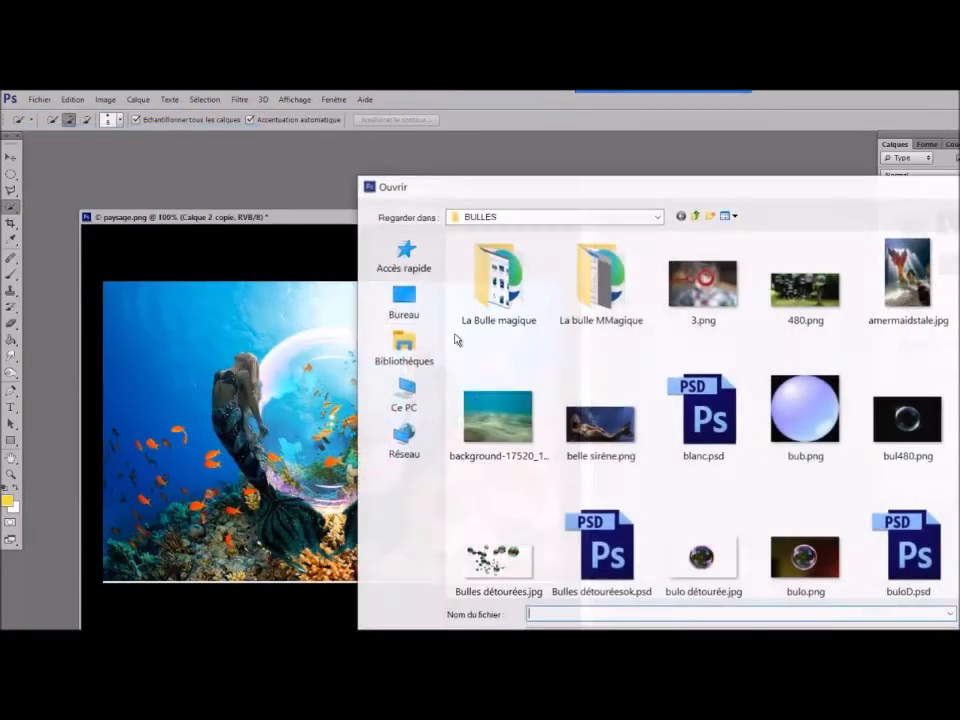
{"action": "scroll", "coordinate": [722, 425], "scroll_direction": "down", "scroll_amount": 10}
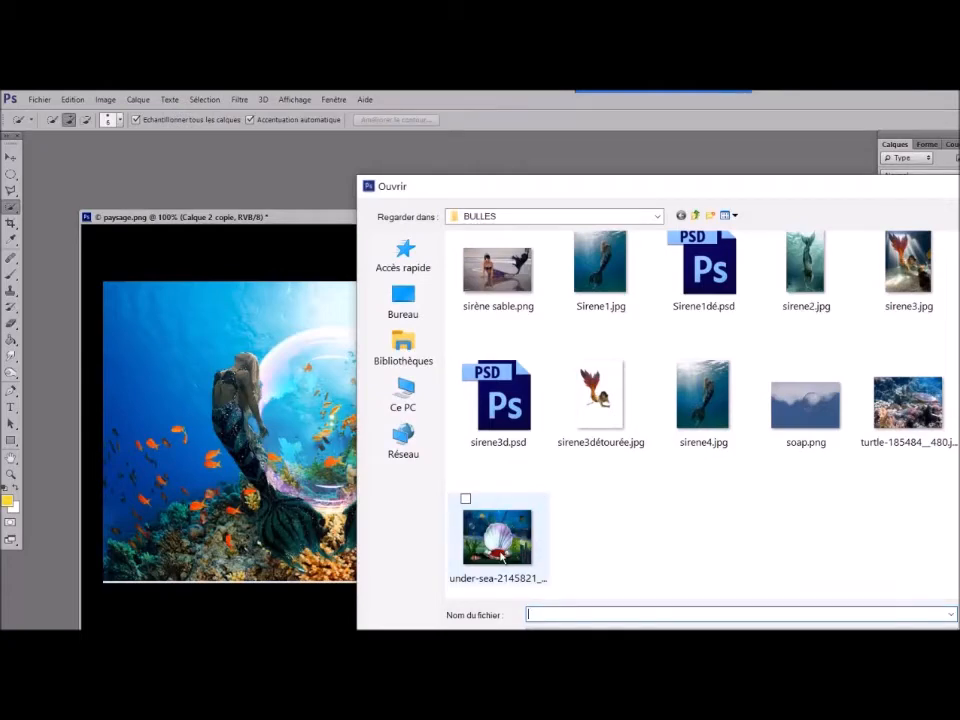
{"action": "scroll", "coordinate": [647, 555], "scroll_direction": "up", "scroll_amount": 3}
{"action": "scroll", "coordinate": [647, 555], "scroll_direction": "up", "scroll_amount": 3}
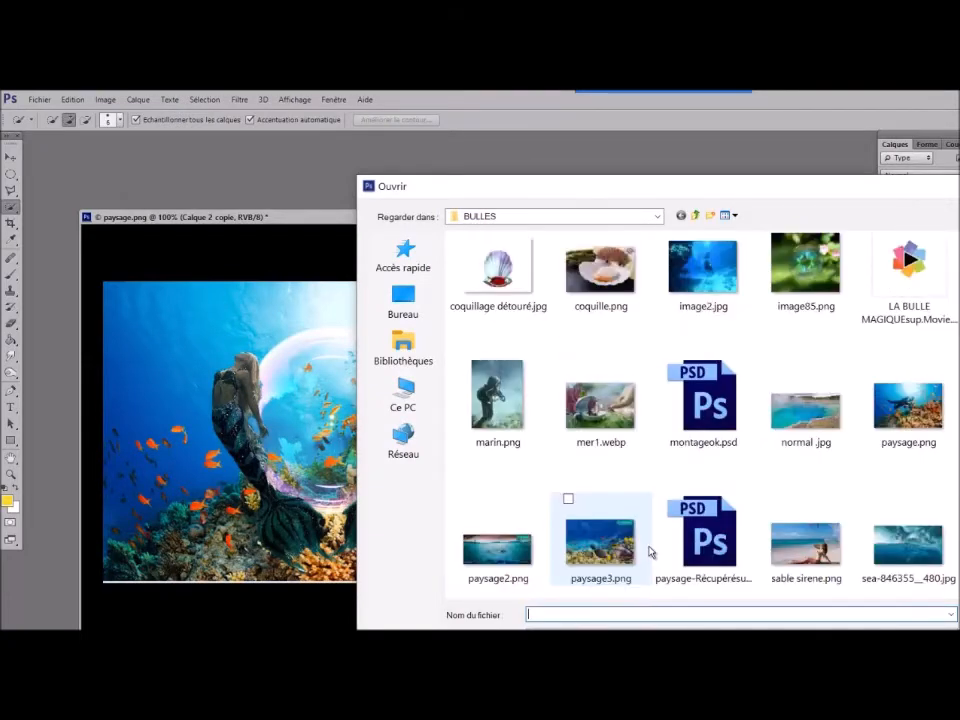
{"action": "left_click", "coordinate": [481, 298]}
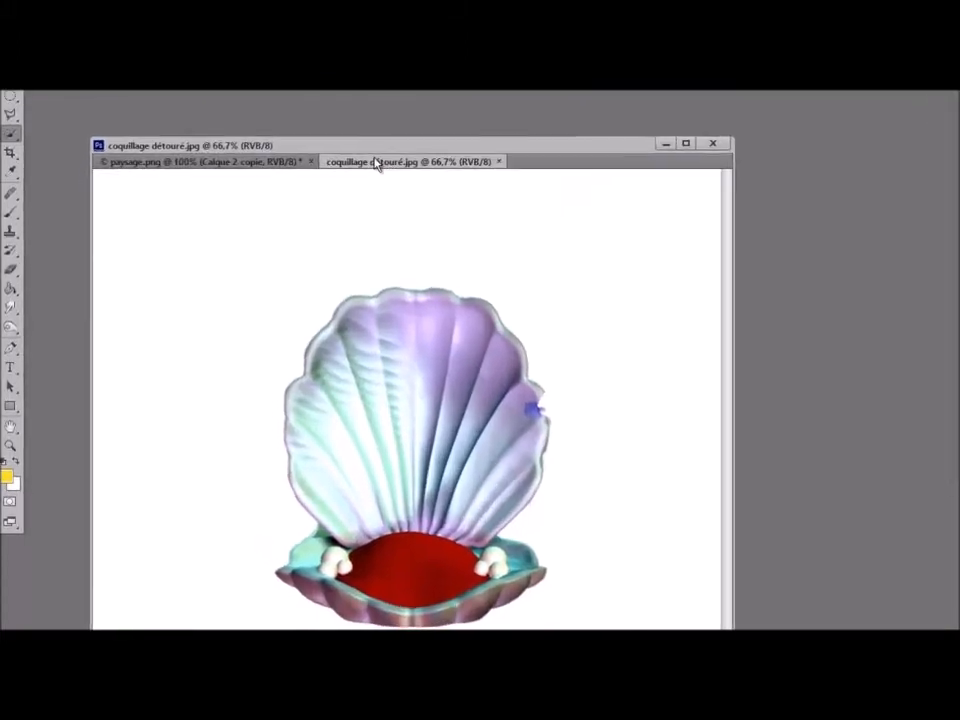
{"action": "left_click_drag", "start_coordinate": [376, 163], "coordinate": [462, 246]}
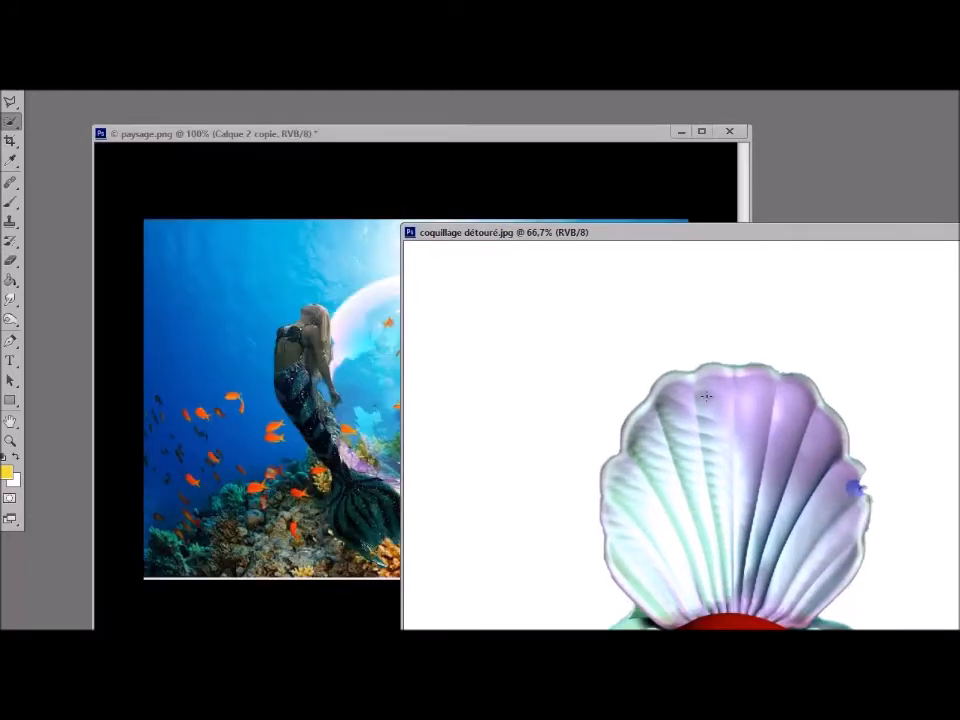
Step: Convert the shell image's background to a normal layer, select the shell with Quick Selection, and copy it into paysage.png
{"action": "double_click", "coordinate": [957, 400]}
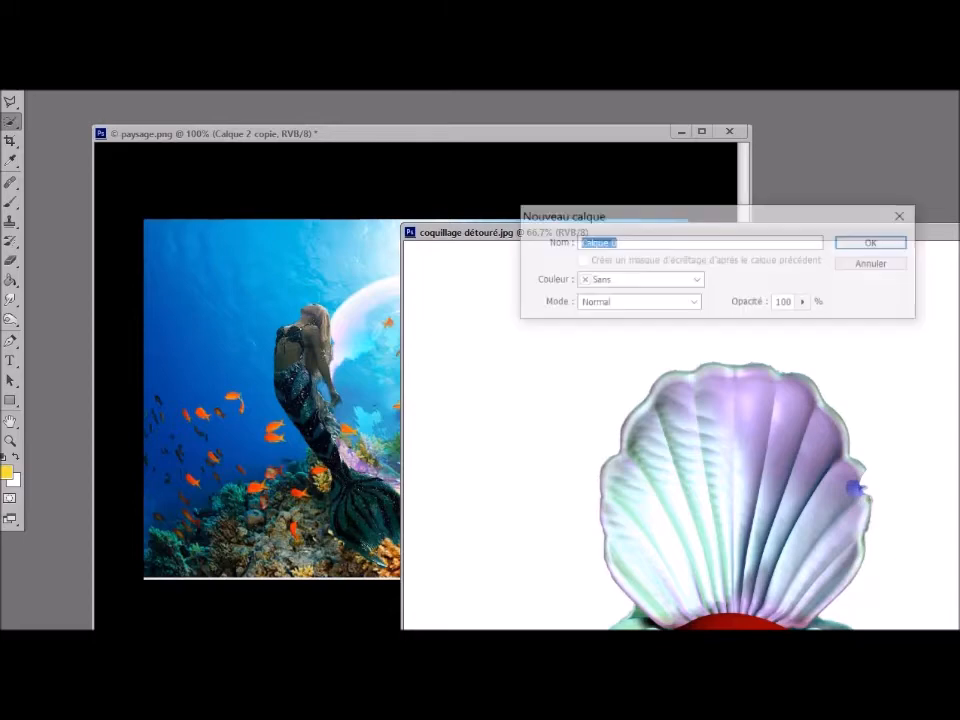
{"action": "left_click", "coordinate": [880, 246]}
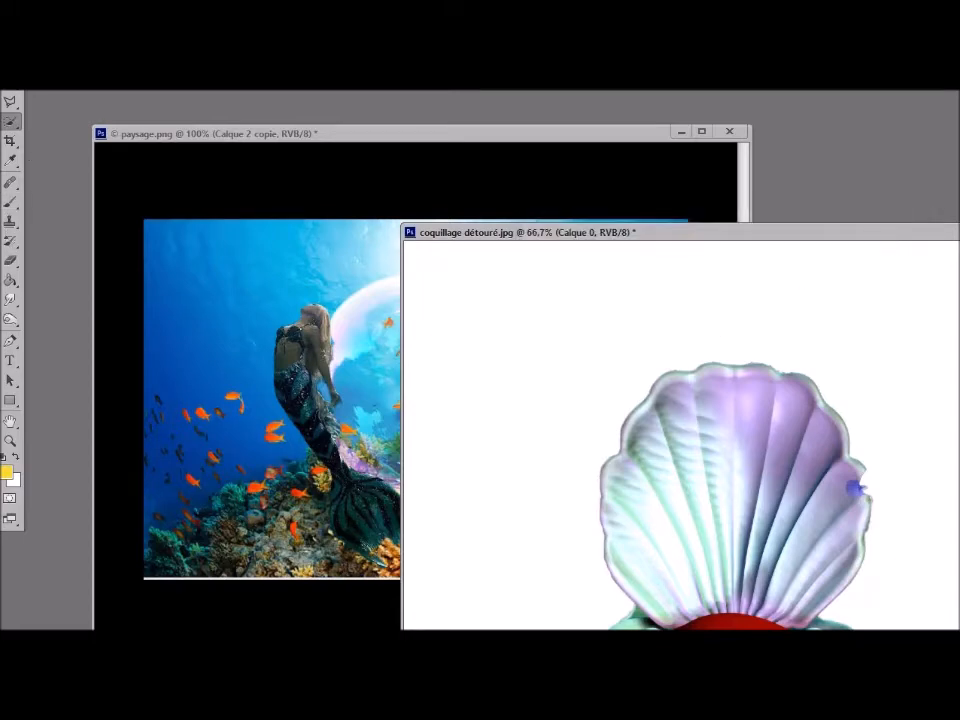
{"action": "left_click", "coordinate": [682, 361]}
{"action": "left_click_drag", "start_coordinate": [632, 512], "coordinate": [665, 625]}
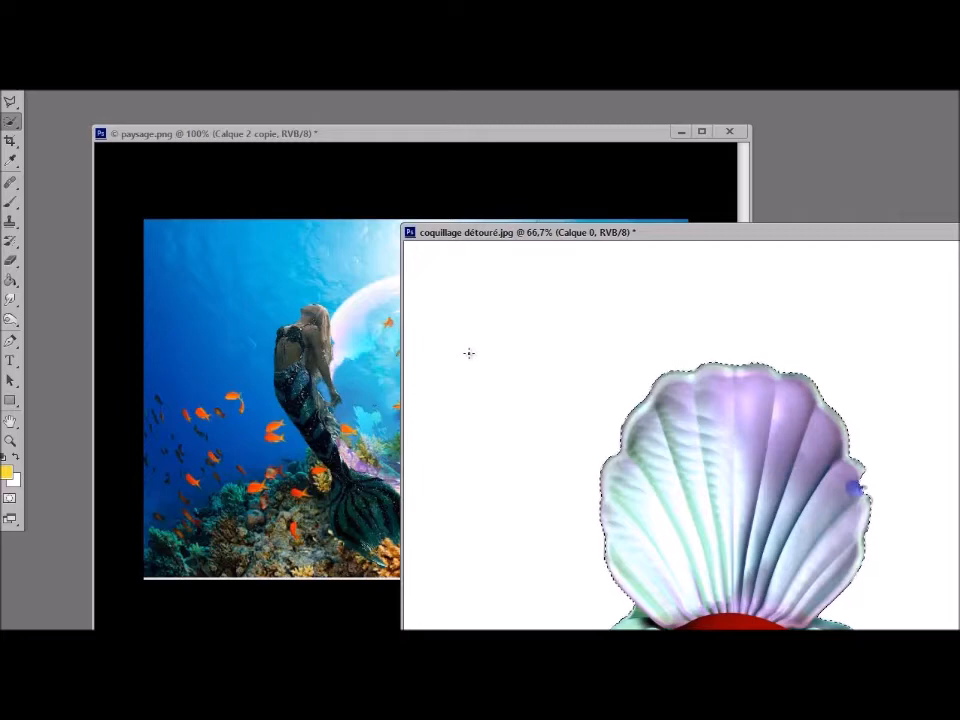
{"action": "left_click_drag", "start_coordinate": [719, 477], "coordinate": [386, 545]}
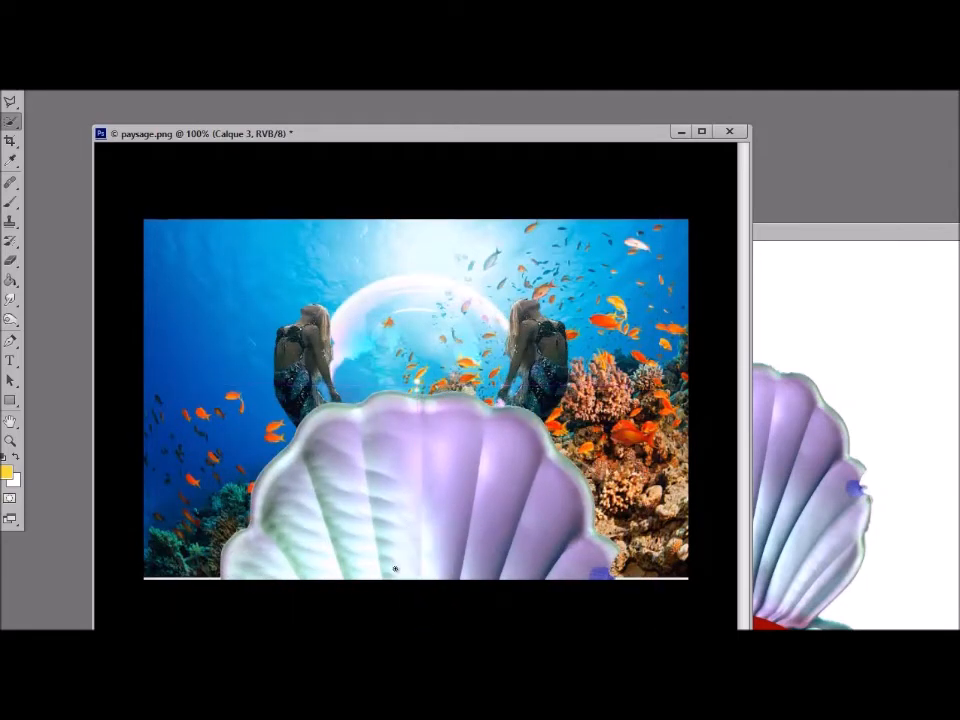
Step: Scale the shell down to 34.56% height with a free transform and place it over the bubble between the mermaids
{"action": "key", "text": "ctrl+t"}
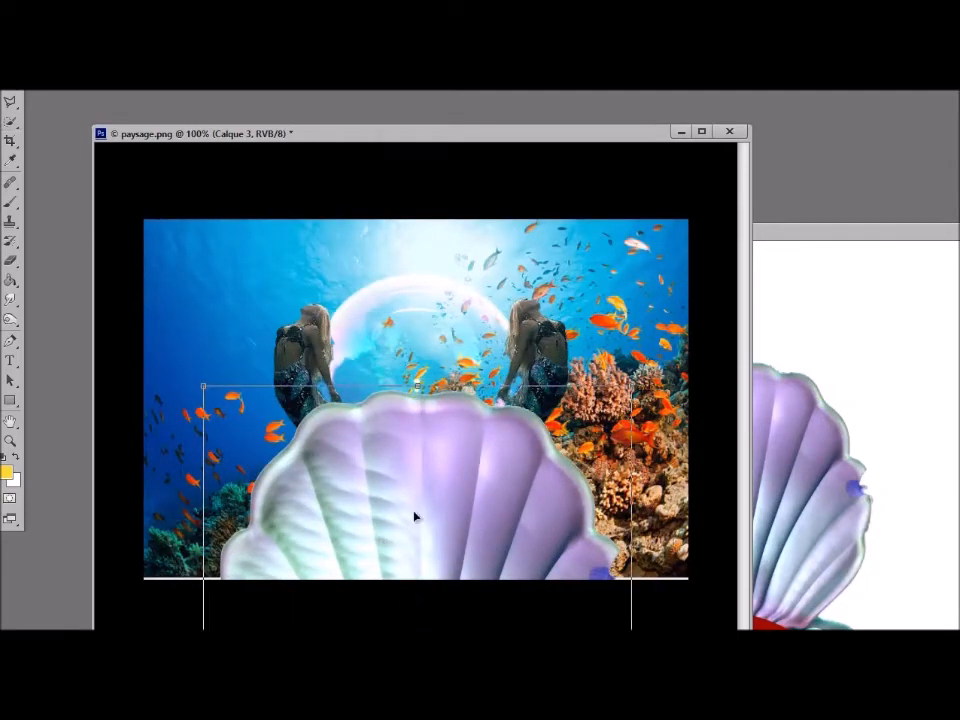
{"action": "left_click_drag", "start_coordinate": [631, 385], "coordinate": [512, 515]}
{"action": "left_click_drag", "start_coordinate": [353, 557], "coordinate": [412, 329]}
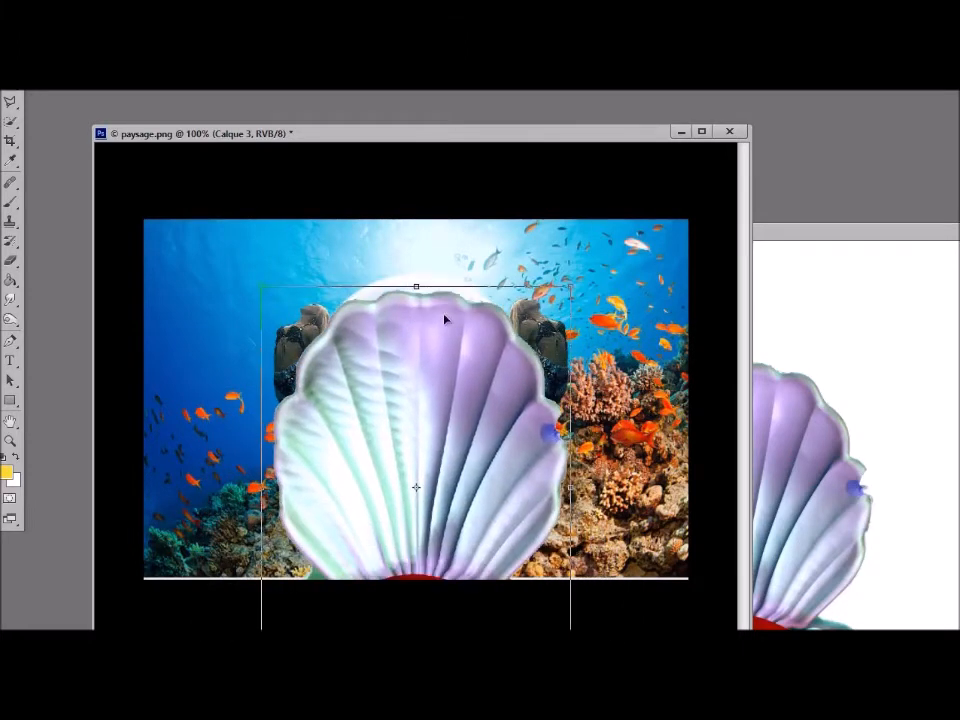
{"action": "left_click_drag", "start_coordinate": [570, 287], "coordinate": [463, 500]}
{"action": "left_click_drag", "start_coordinate": [361, 566], "coordinate": [417, 367]}
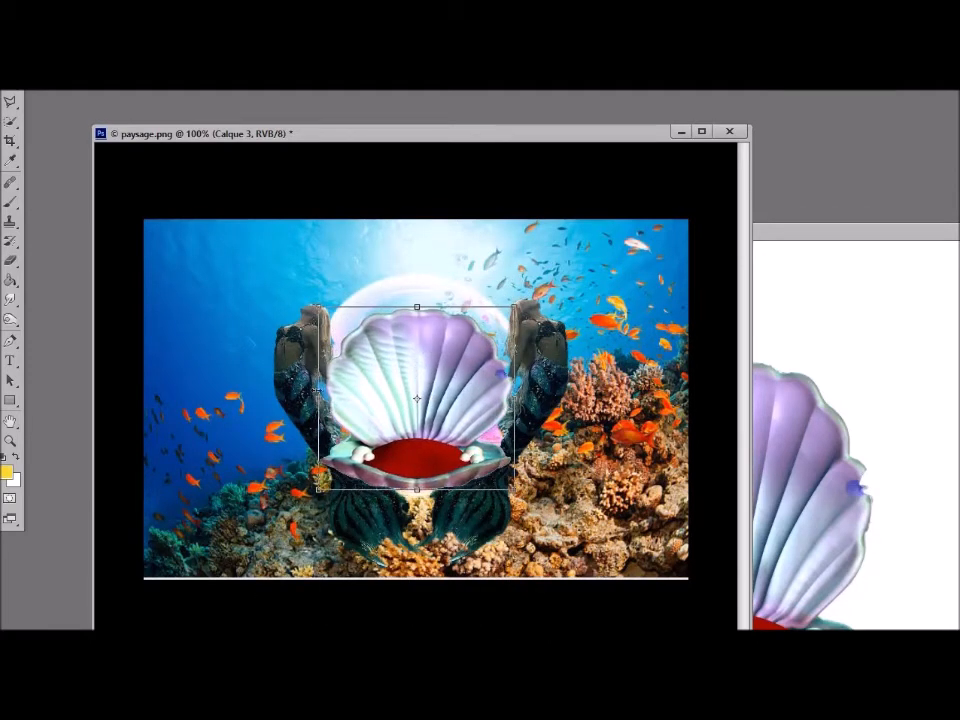
Step: Fit the shell inside the bubble at 39.47% width and 37.68% height, centred at X 364.50 px, Y 219.00 px
{"action": "mouse_move", "coordinate": [317, 397]}
{"action": "left_mouse_down"}
{"action": "mouse_move", "coordinate": [347, 396]}
{"action": "mouse_move", "coordinate": [335, 393]}
{"action": "left_mouse_up"}
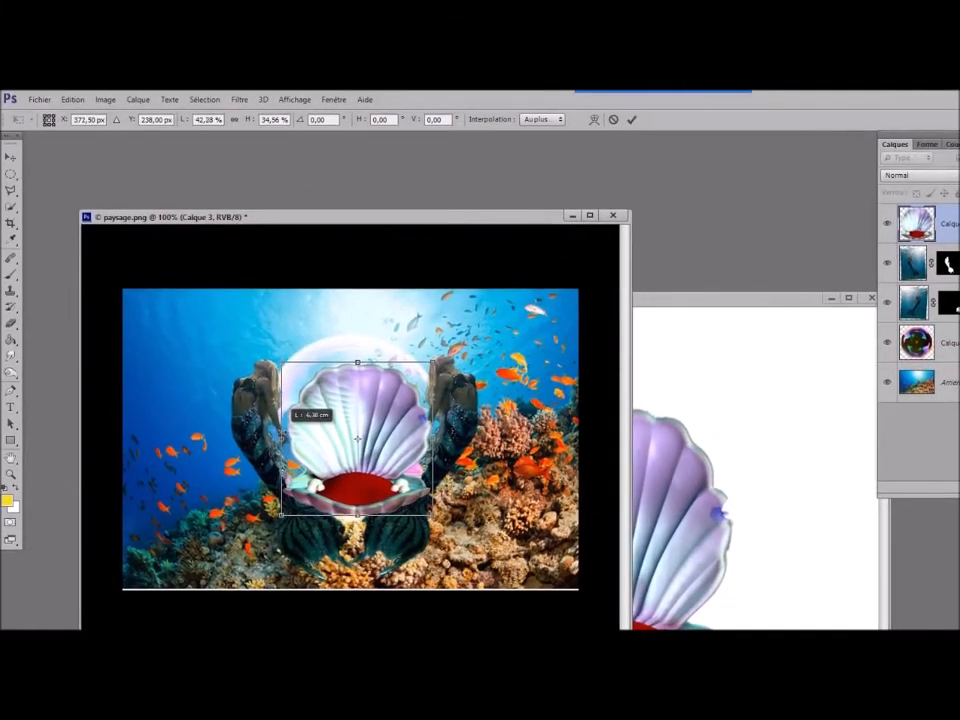
{"action": "left_click_drag", "start_coordinate": [282, 437], "coordinate": [278, 437]}
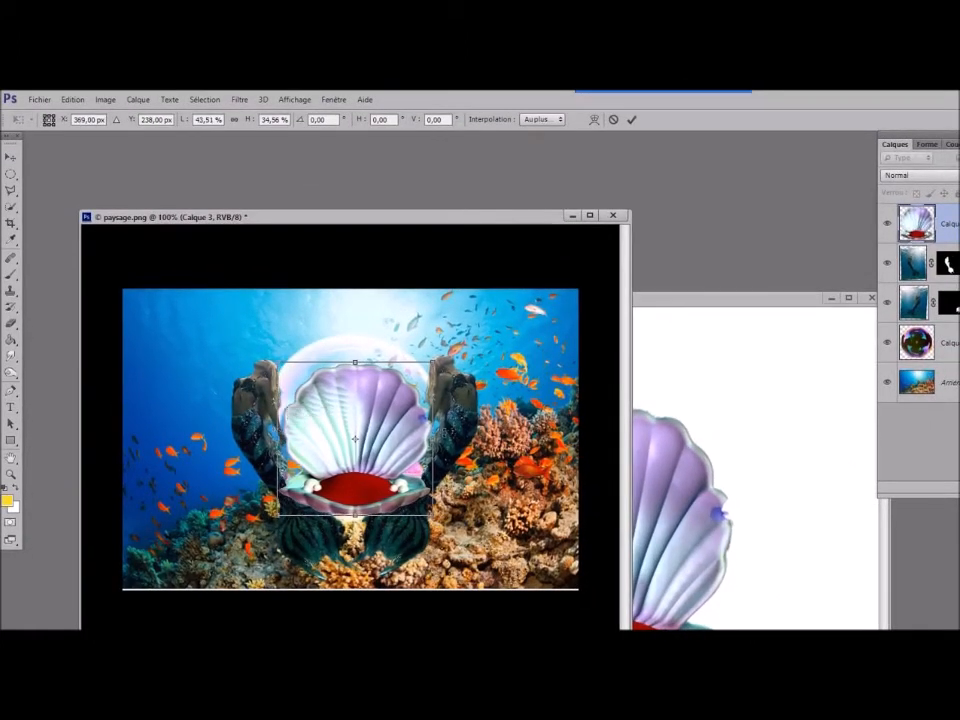
{"action": "left_click_drag", "start_coordinate": [432, 437], "coordinate": [424, 437]}
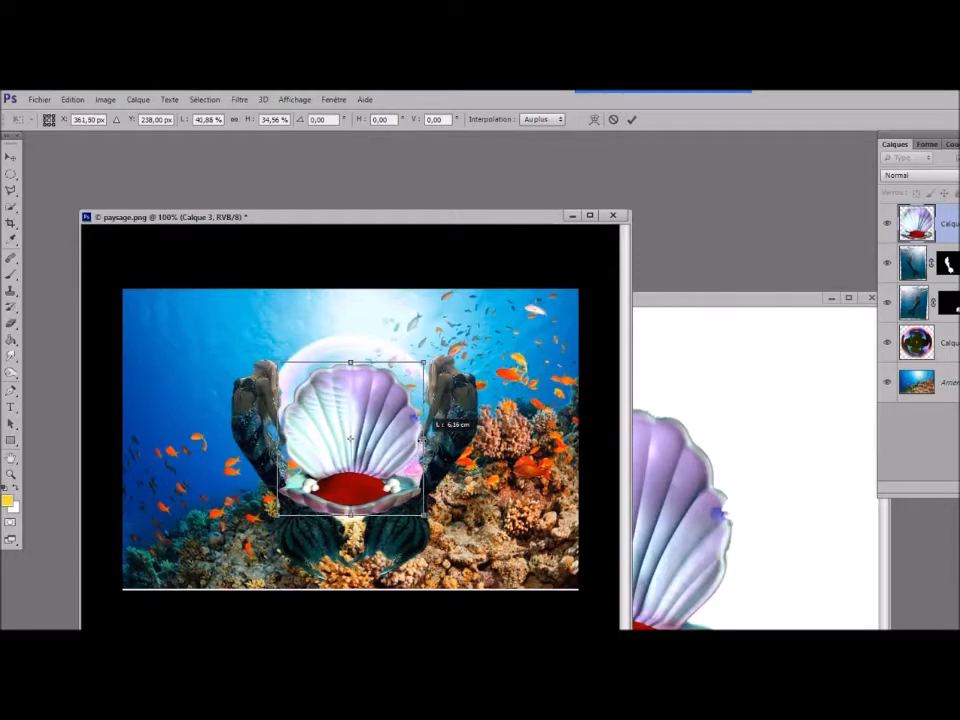
{"action": "left_click_drag", "start_coordinate": [350, 360], "coordinate": [350, 348]}
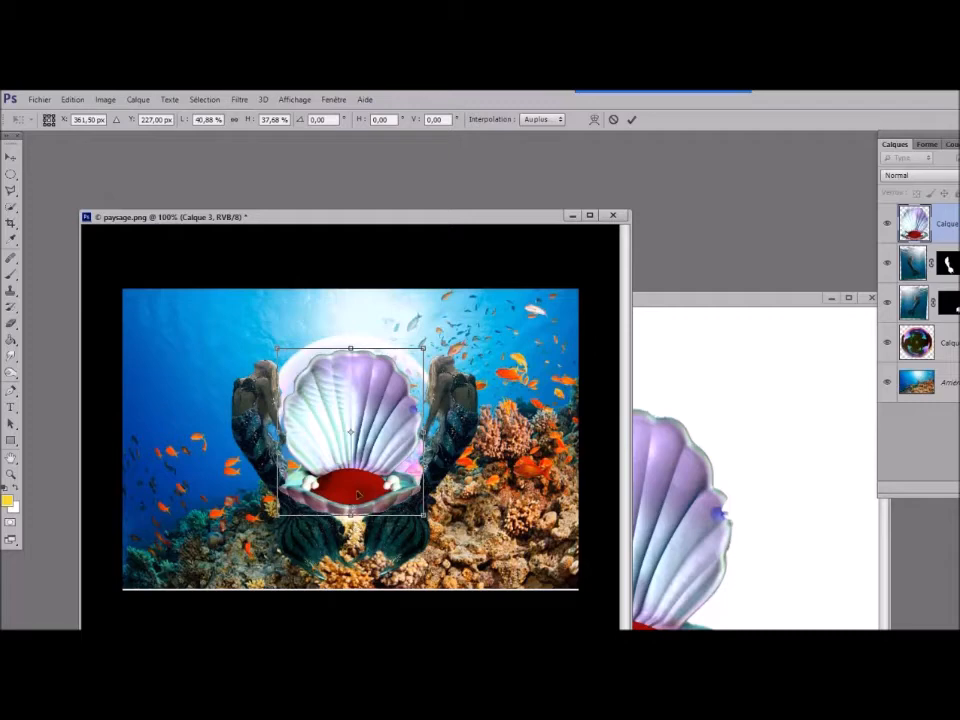
{"action": "left_click_drag", "start_coordinate": [358, 492], "coordinate": [357, 488]}
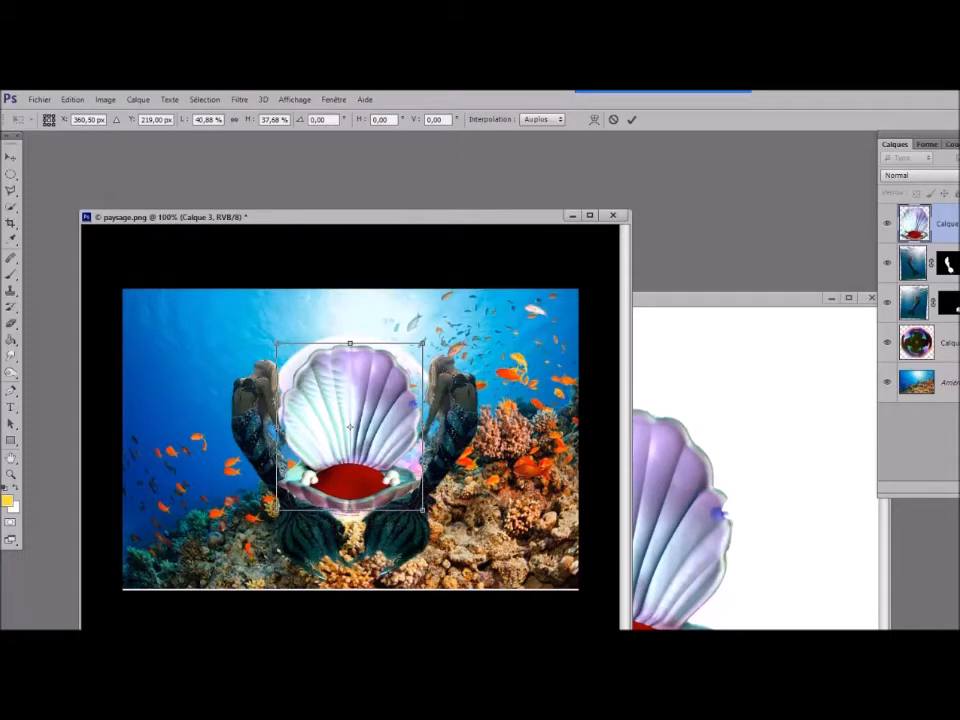
{"action": "left_click_drag", "start_coordinate": [286, 438], "coordinate": [289, 436]}
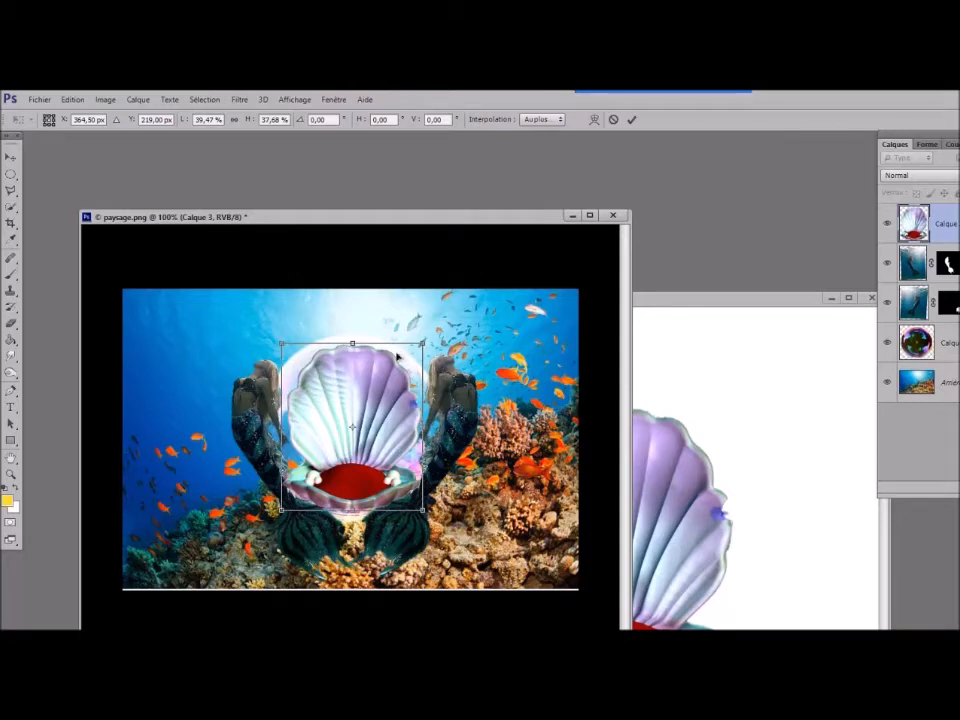
{"action": "left_click", "coordinate": [632, 120]}
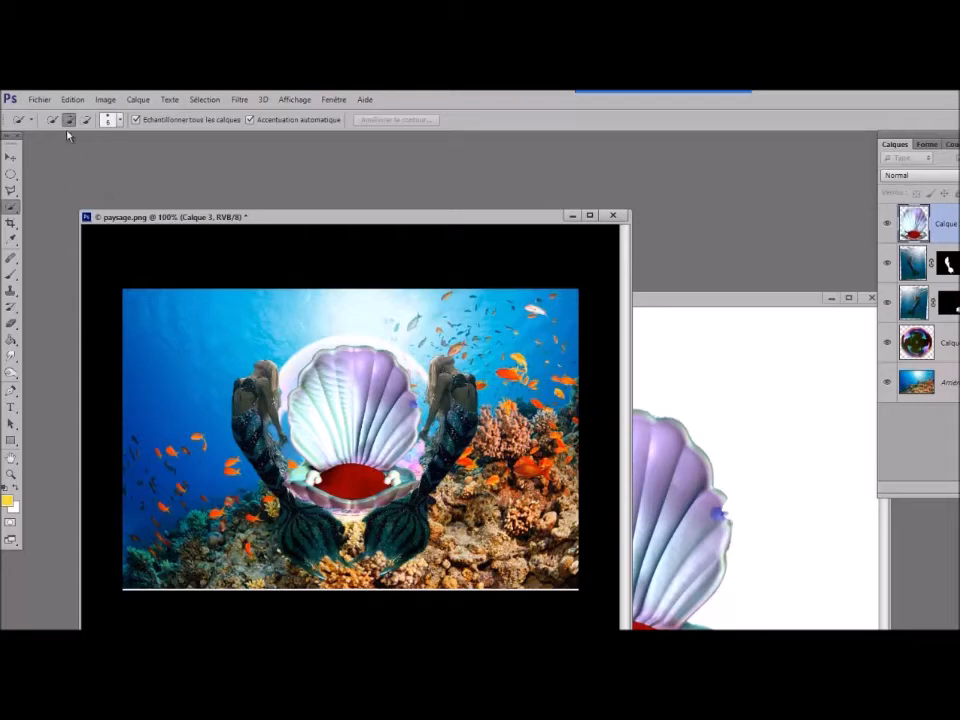
Step: Open sirene3détourée.jpg from the BULLES folder and detach it into its own window beside paysage.png
{"action": "left_click", "coordinate": [38, 100]}
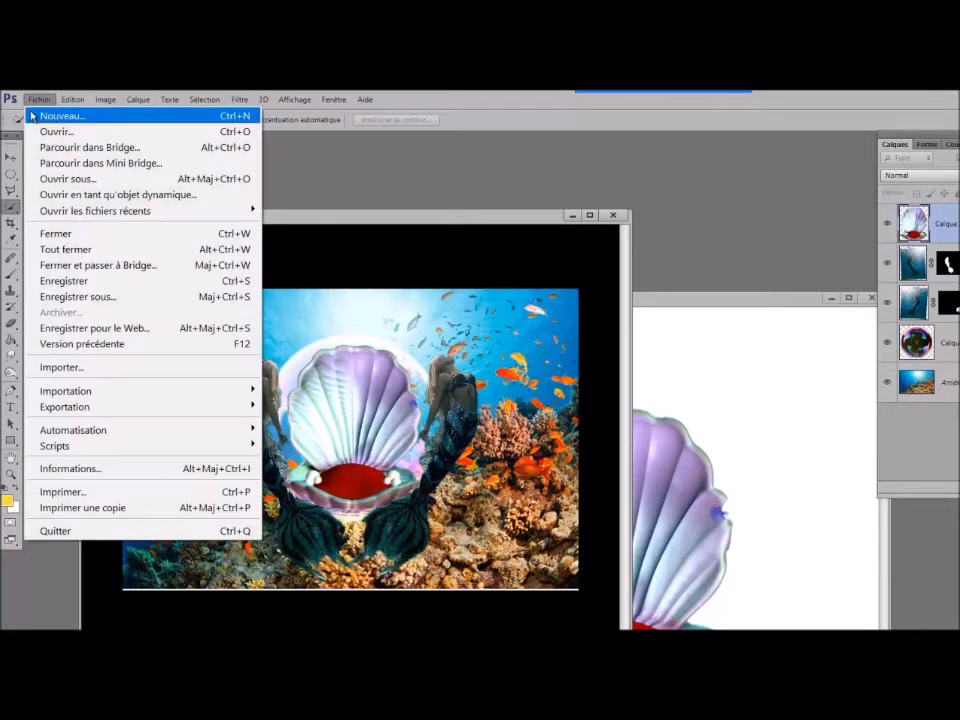
{"action": "left_click", "coordinate": [56, 131]}
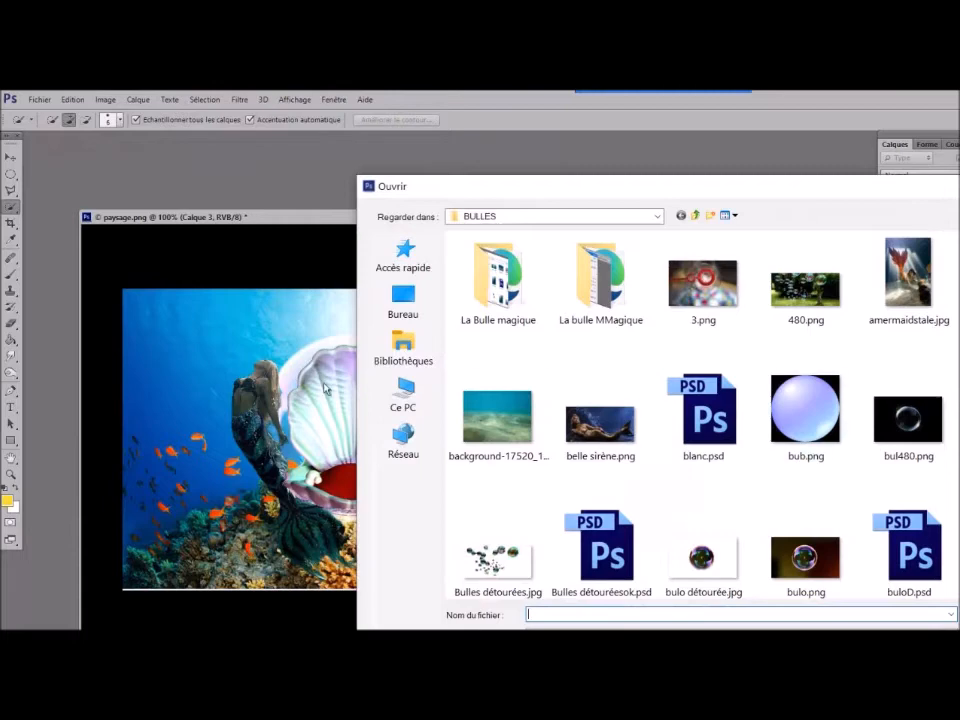
{"action": "scroll", "coordinate": [658, 445], "scroll_direction": "down", "scroll_amount": 5}
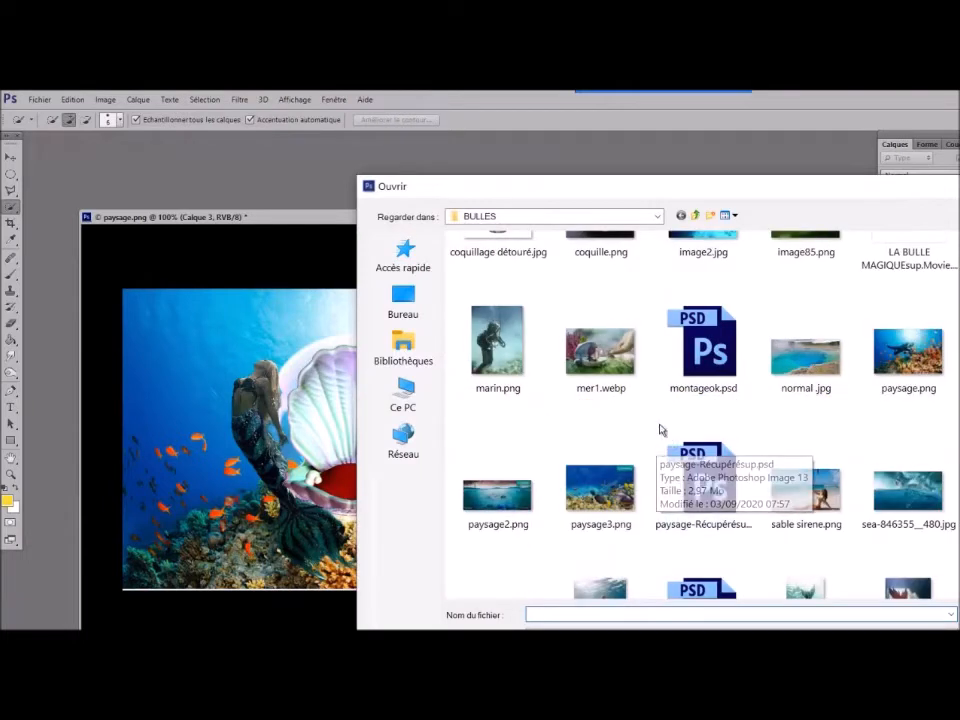
{"action": "scroll", "coordinate": [651, 422], "scroll_direction": "down", "scroll_amount": 3}
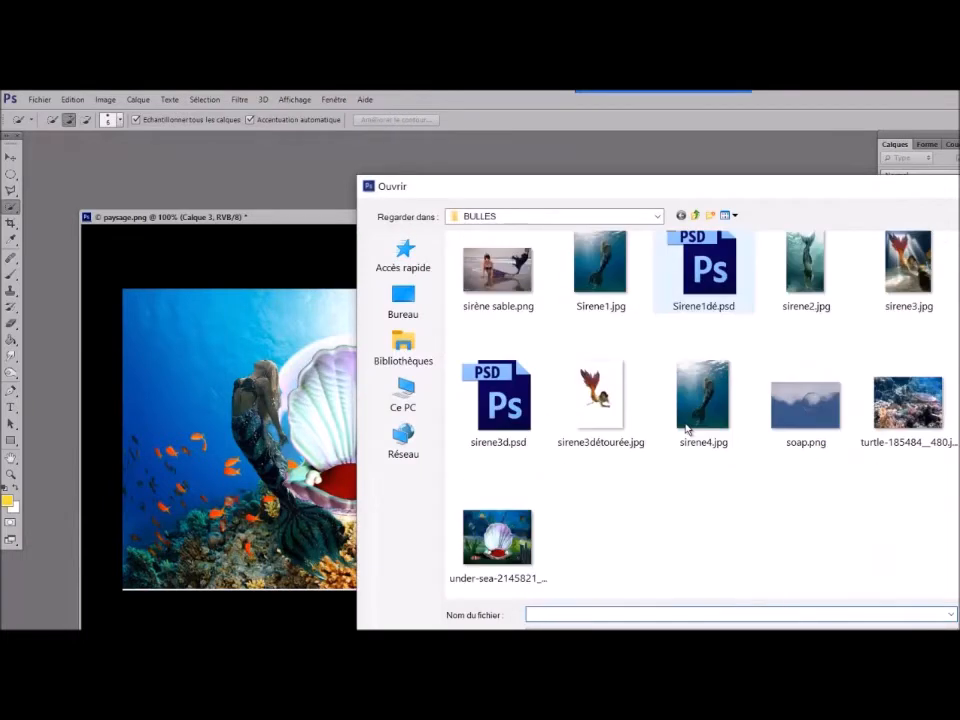
{"action": "left_click", "coordinate": [597, 411]}
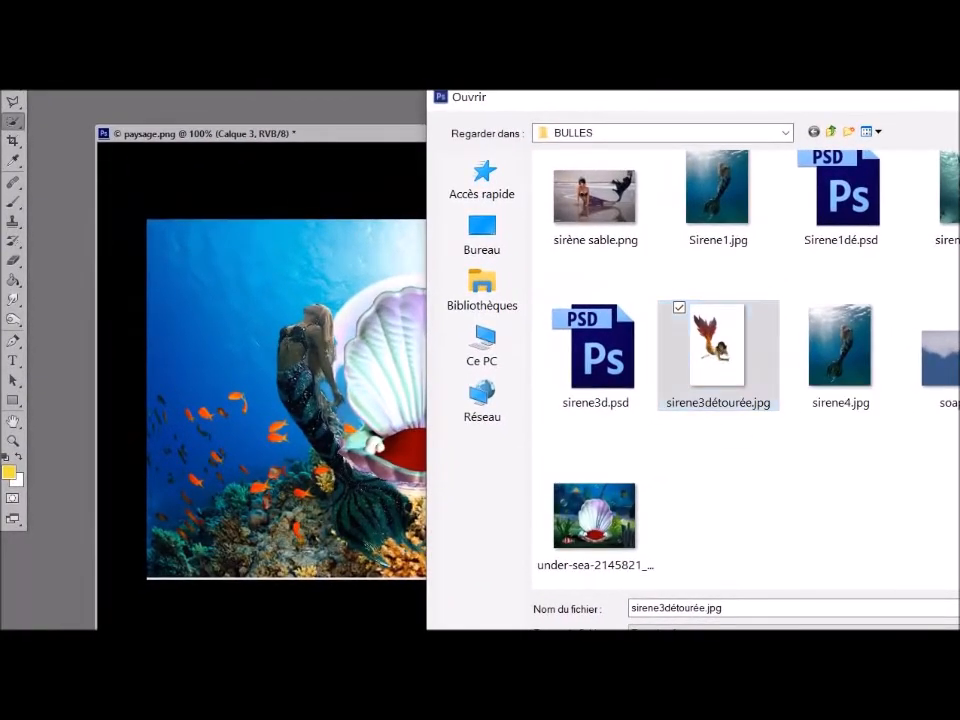
{"action": "key", "text": "Return"}
{"action": "left_click_drag", "start_coordinate": [355, 150], "coordinate": [816, 7]}
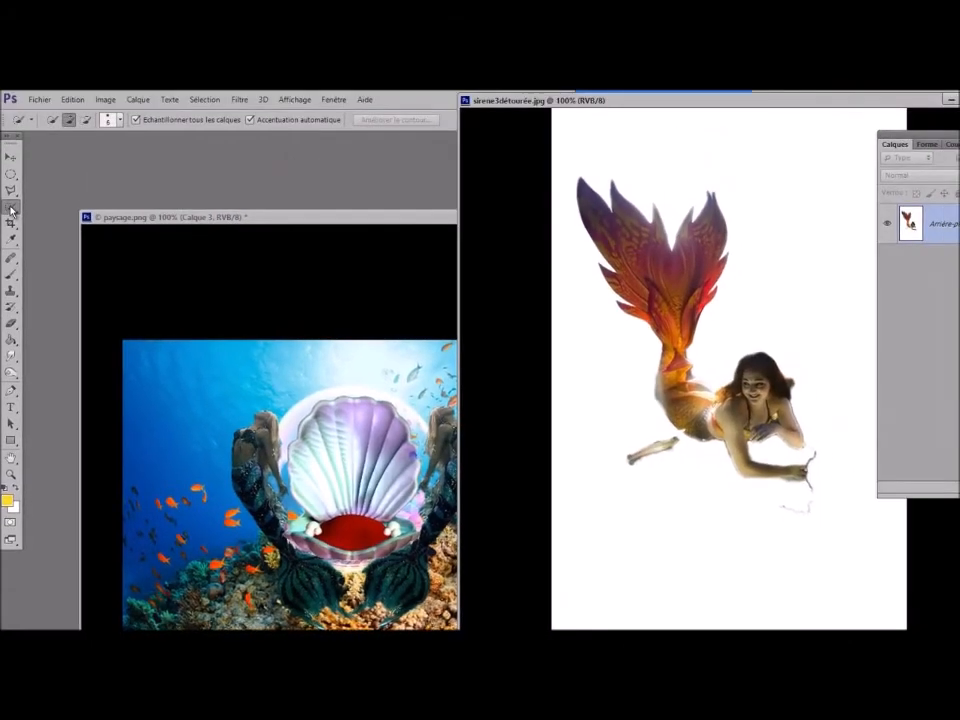
Step: Select the orange-tailed mermaid in sirene3détourée.jpg with the Quick Selection tool, trimming excess background from the selection
{"action": "left_click", "coordinate": [10, 172]}
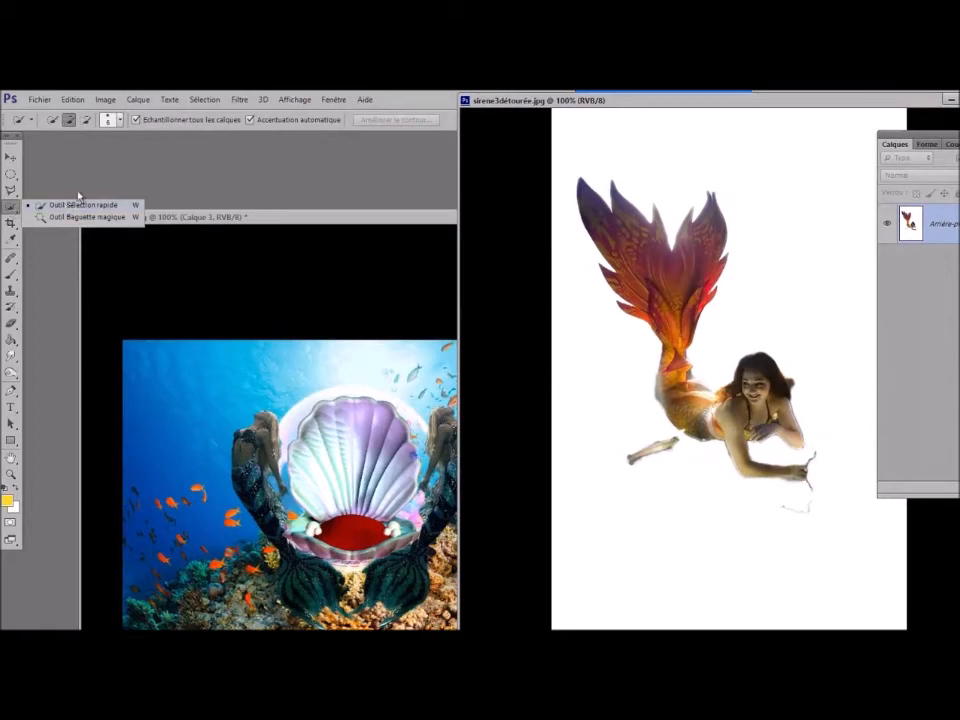
{"action": "left_click", "coordinate": [98, 168]}
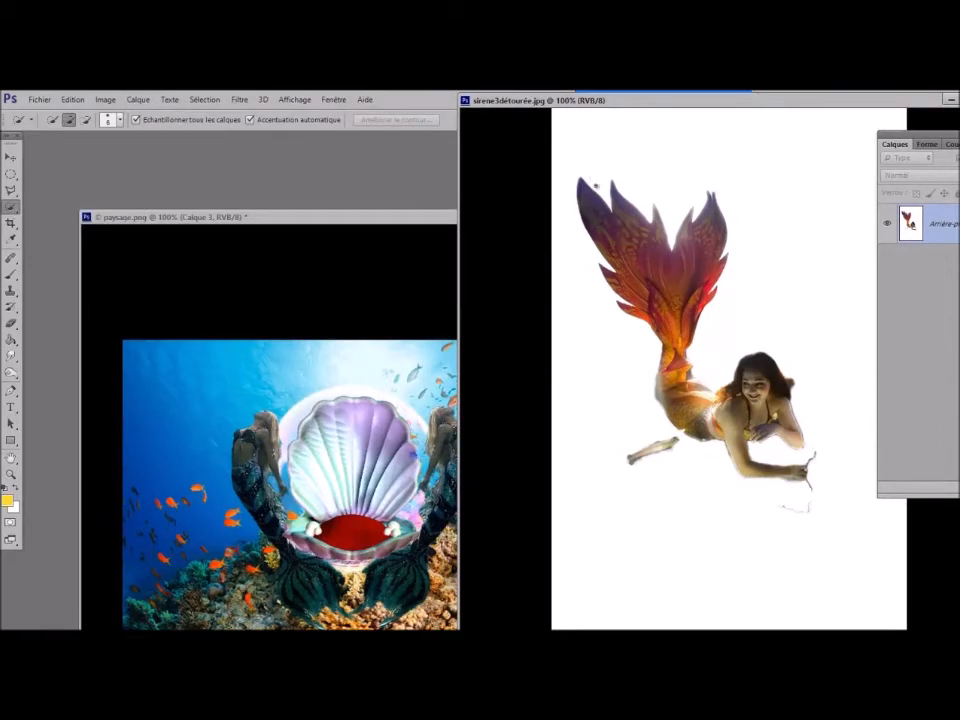
{"action": "left_click_drag", "start_coordinate": [586, 189], "coordinate": [677, 352]}
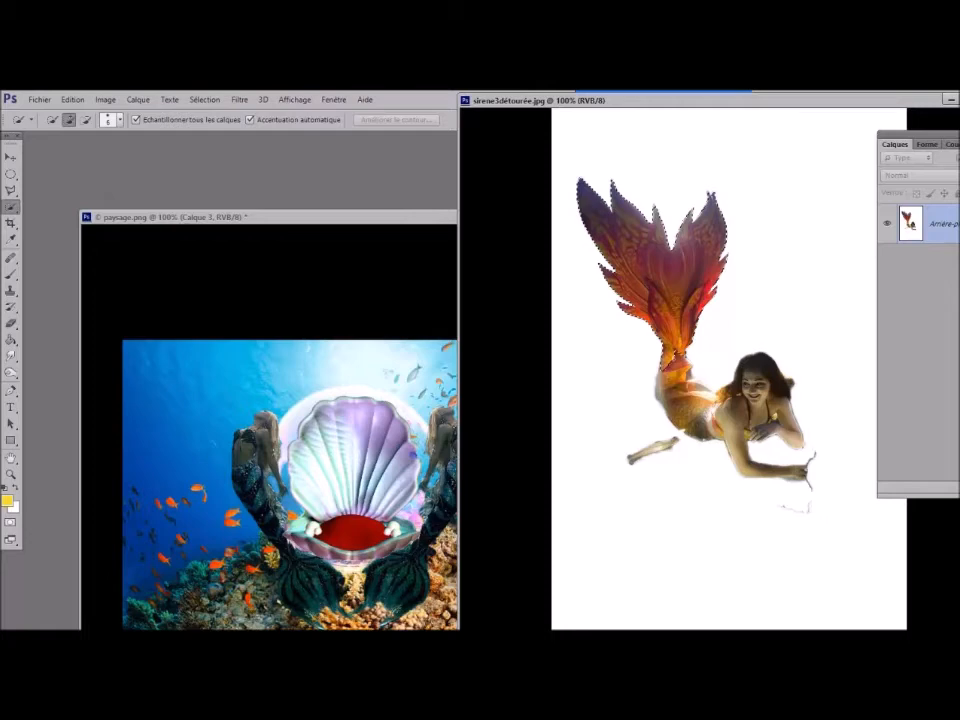
{"action": "left_click_drag", "start_coordinate": [705, 412], "coordinate": [715, 413]}
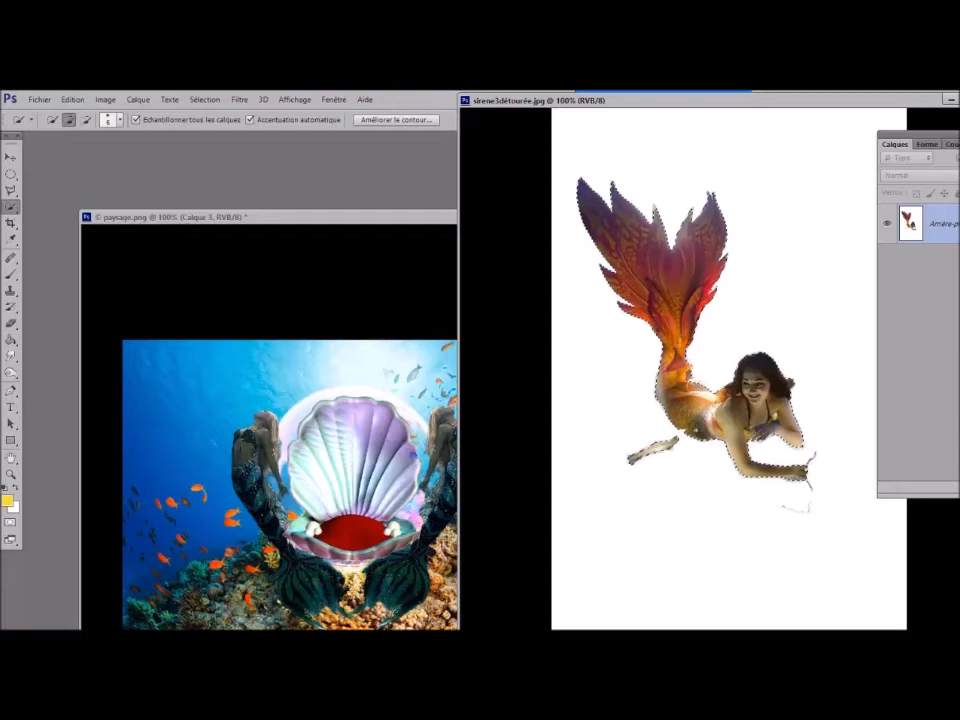
{"action": "key", "text": "alt"}
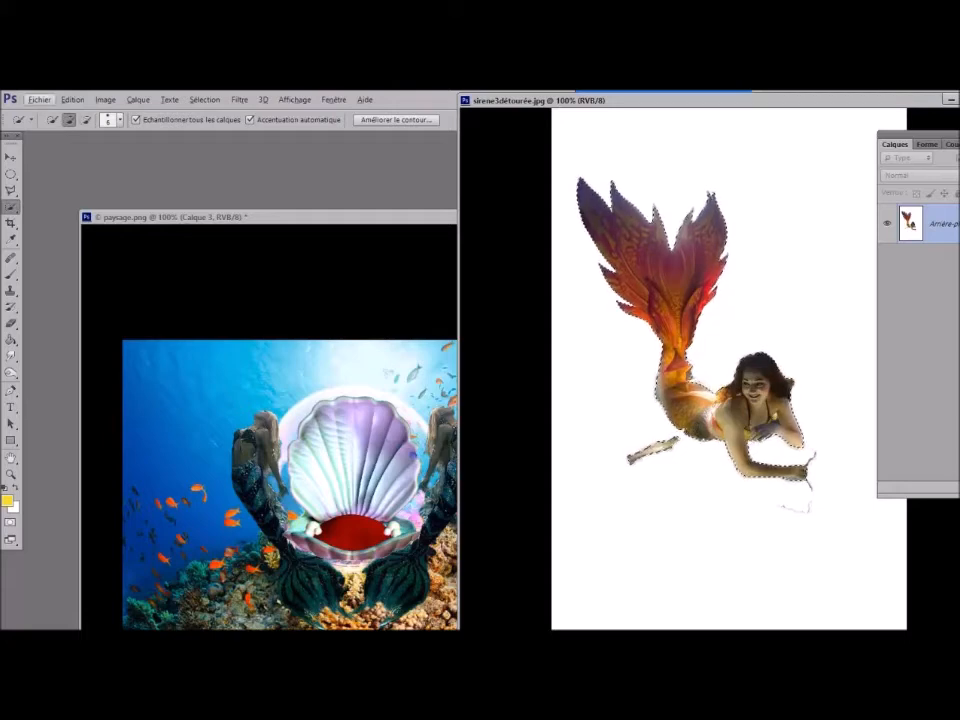
{"action": "key", "text": "alt"}
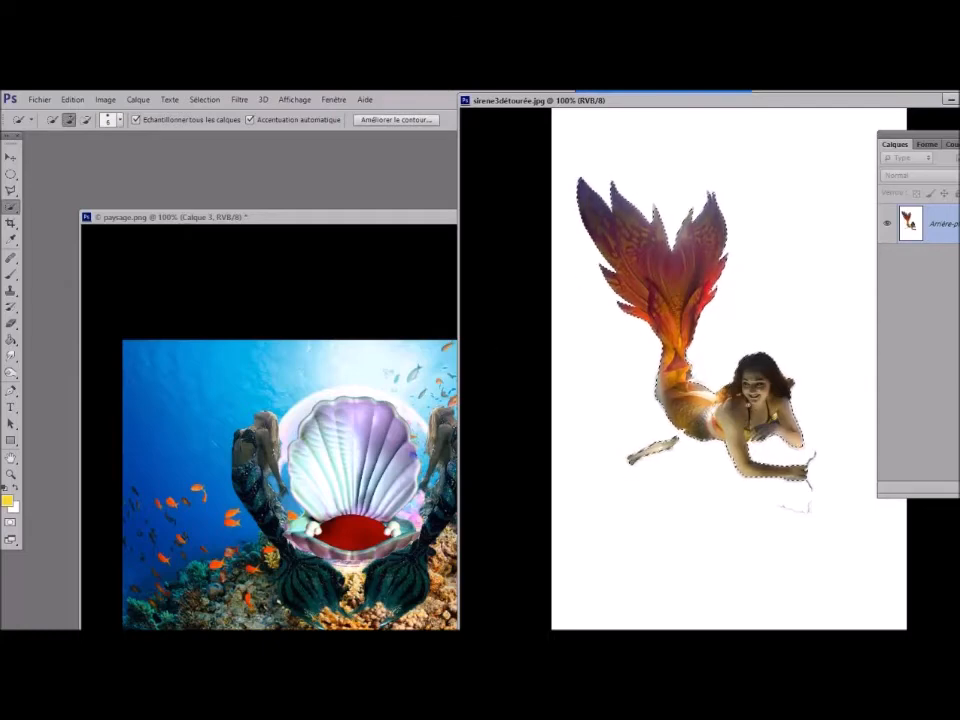
Step: Copy the selected mermaid into paysage.png and shift it down over the shell and the two mirrored mermaids
{"action": "left_click_drag", "start_coordinate": [687, 330], "coordinate": [345, 490]}
{"action": "left_click_drag", "start_coordinate": [327, 466], "coordinate": [328, 517]}
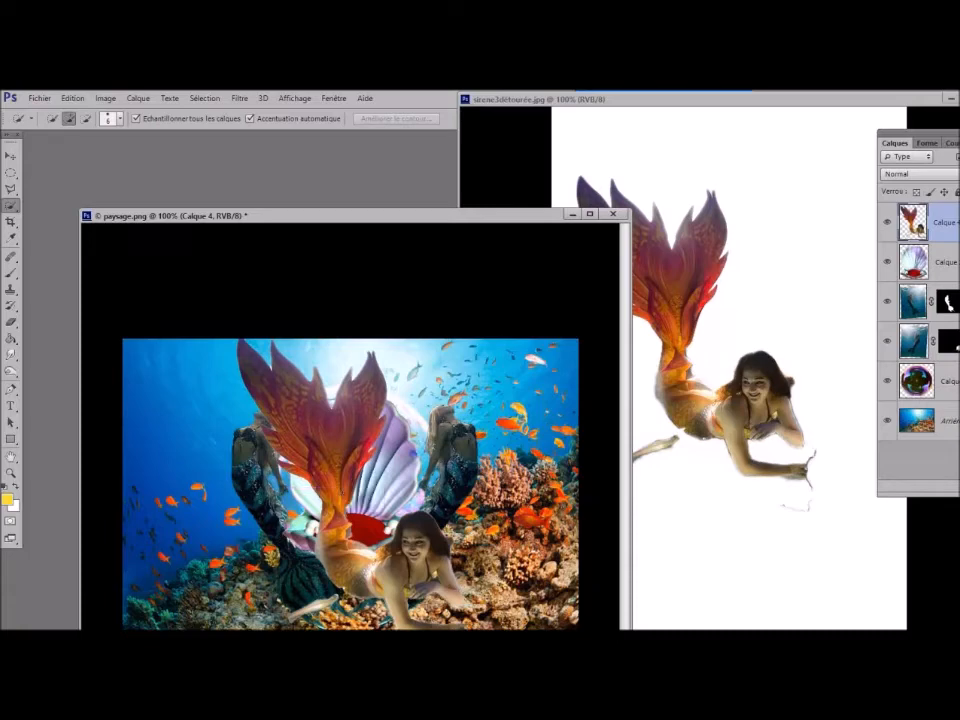
{"action": "left_click_drag", "start_coordinate": [338, 442], "coordinate": [338, 497]}
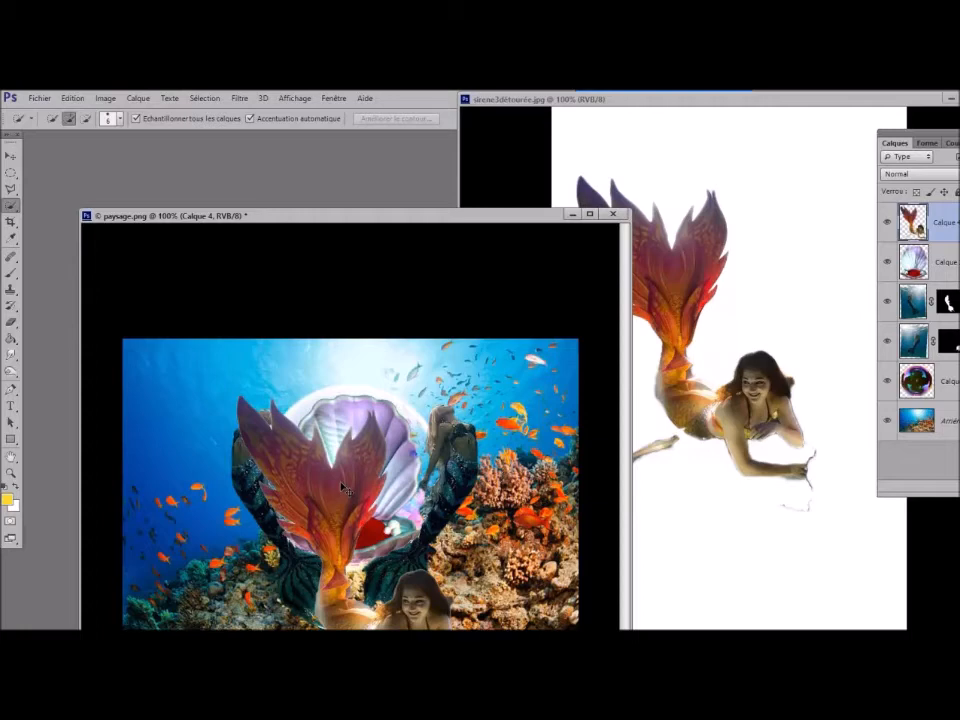
{"action": "key", "text": "ctrl+t"}
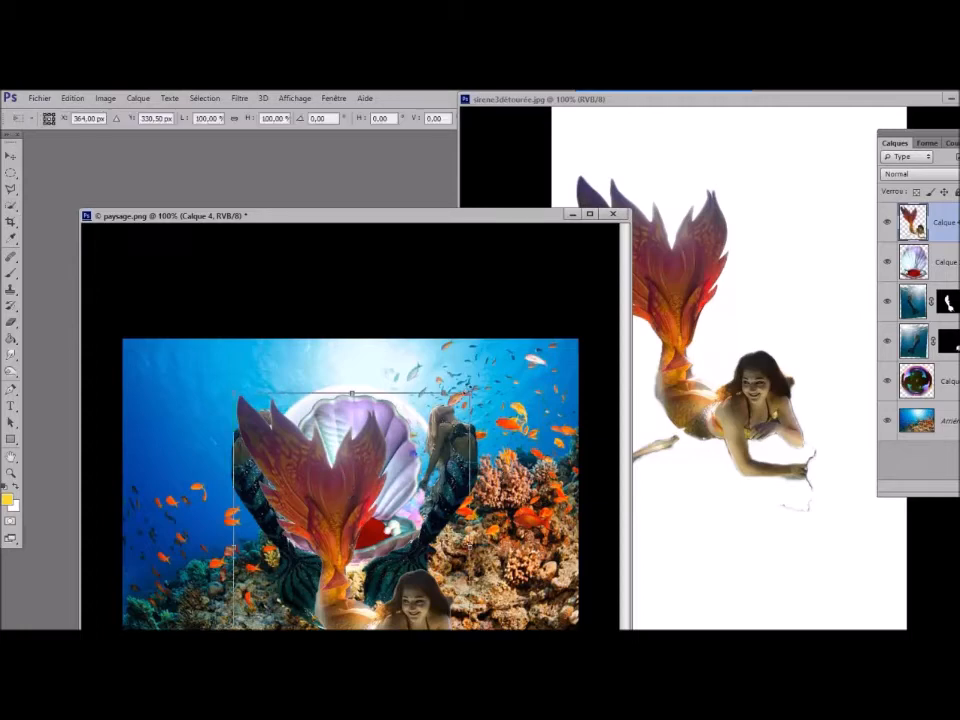
{"action": "left_click_drag", "start_coordinate": [472, 394], "coordinate": [350, 552]}
{"action": "left_click_drag", "start_coordinate": [278, 628], "coordinate": [332, 493]}
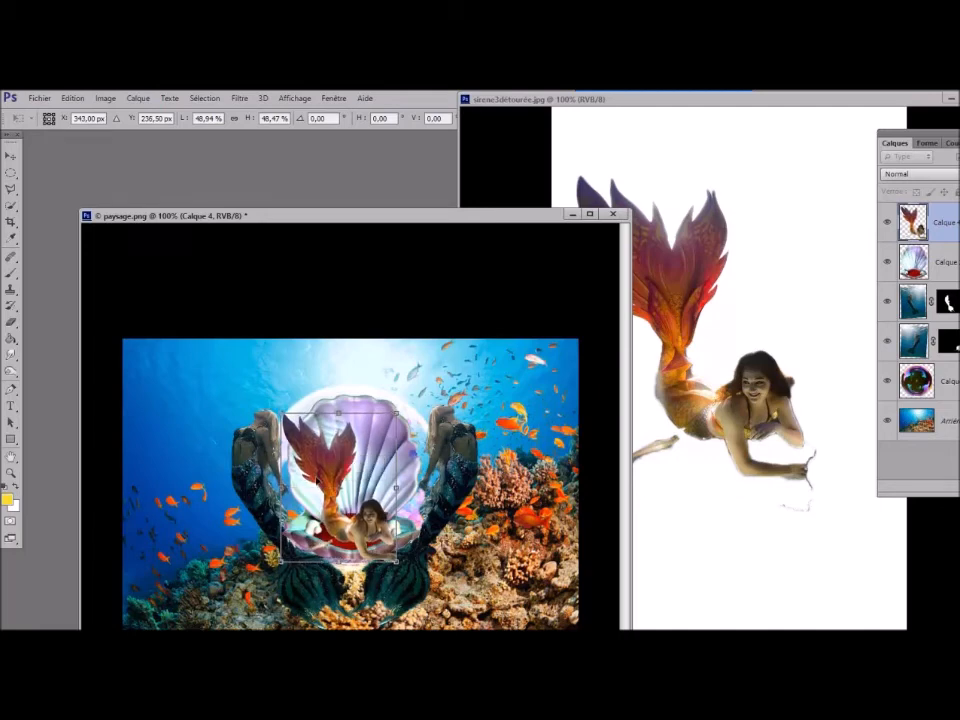
{"action": "left_click_drag", "start_coordinate": [285, 414], "coordinate": [290, 413]}
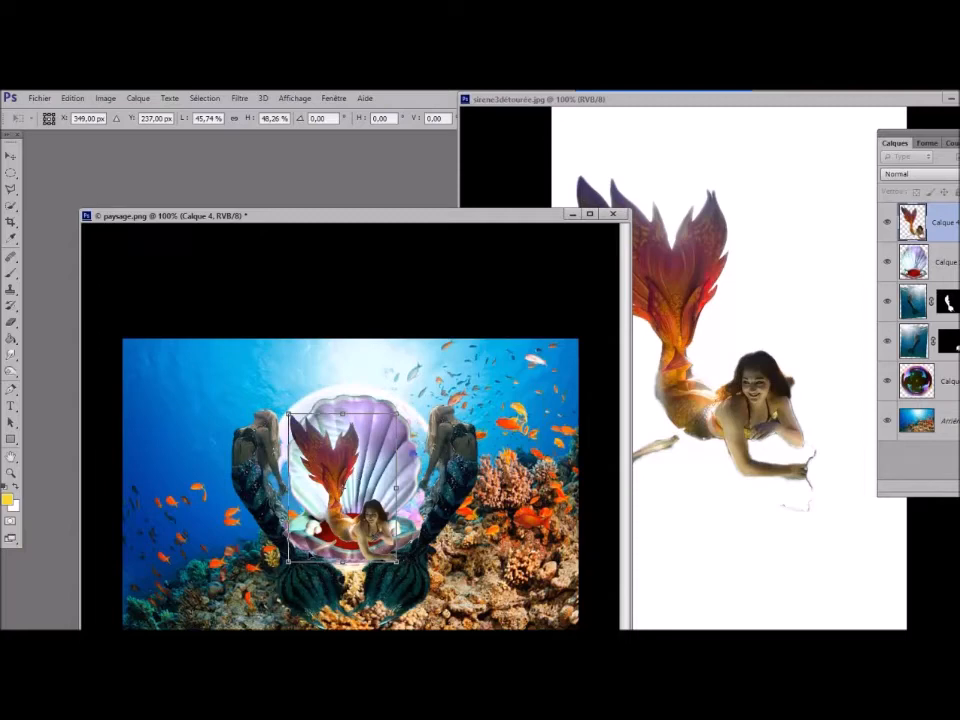
{"action": "left_click_drag", "start_coordinate": [289, 413], "coordinate": [302, 436]}
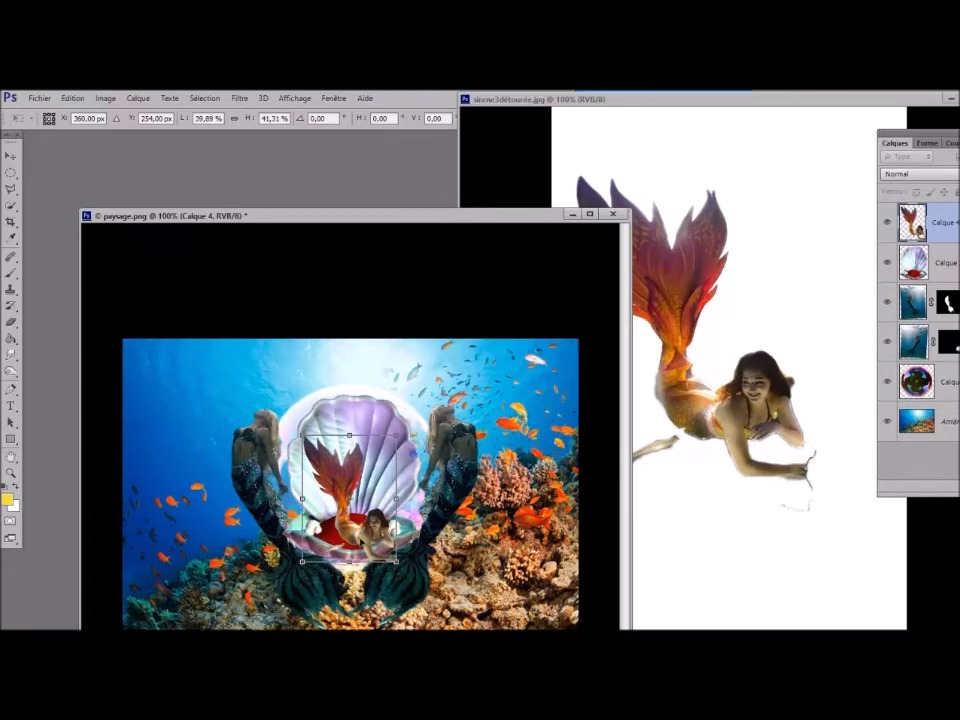
{"action": "left_click_drag", "start_coordinate": [362, 500], "coordinate": [358, 500]}
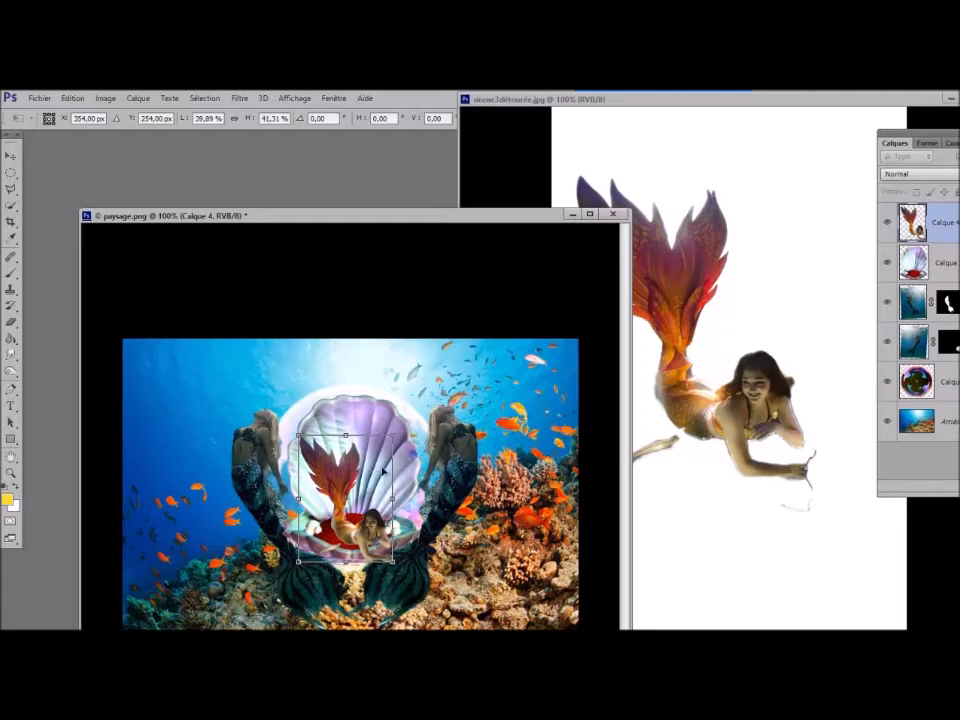
{"action": "mouse_move", "coordinate": [605, 97]}
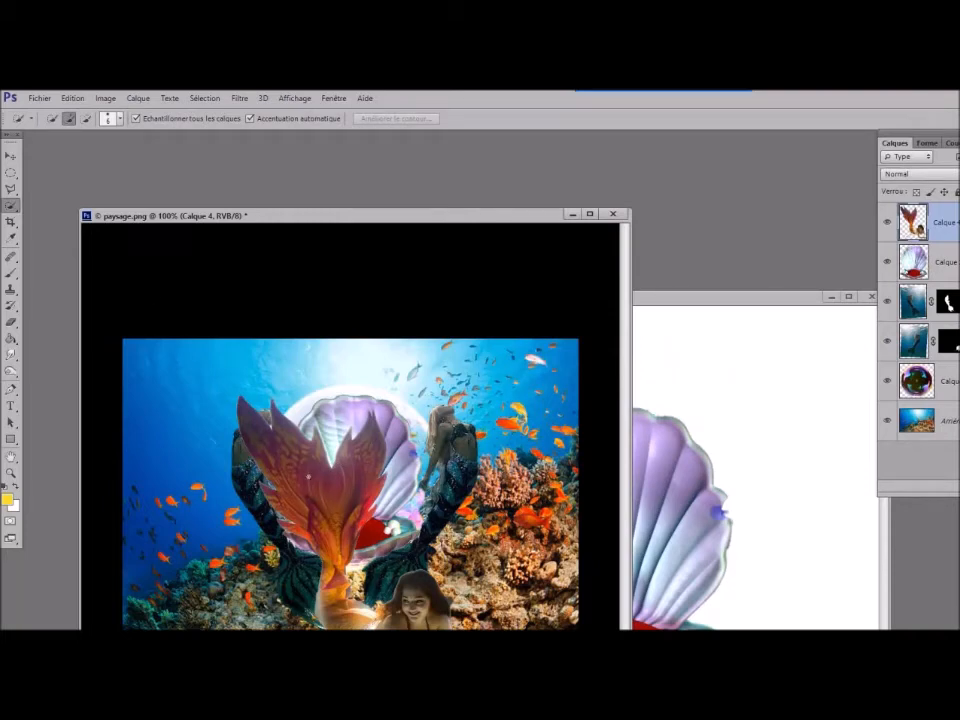
Step: Free-transform the orange-tailed mermaid to 35.11% width and 45.81% height, centred inside the shell at X 356.00 px, Y 239.00 px
{"action": "key", "text": "ctrl+t"}
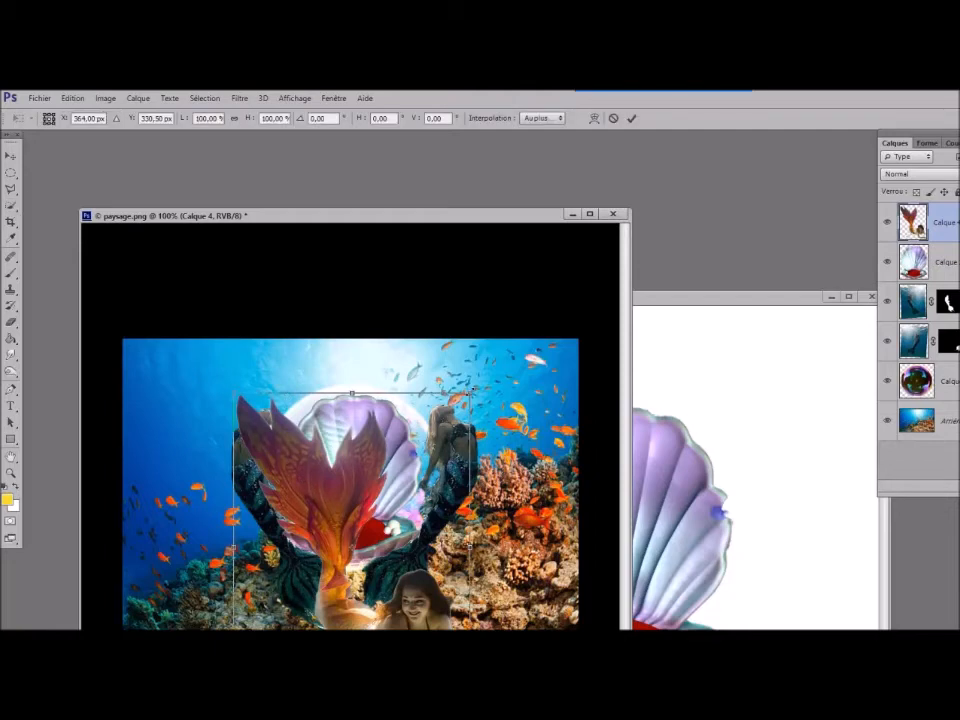
{"action": "left_click_drag", "start_coordinate": [470, 395], "coordinate": [325, 470]}
{"action": "left_click_drag", "start_coordinate": [285, 412], "coordinate": [295, 423]}
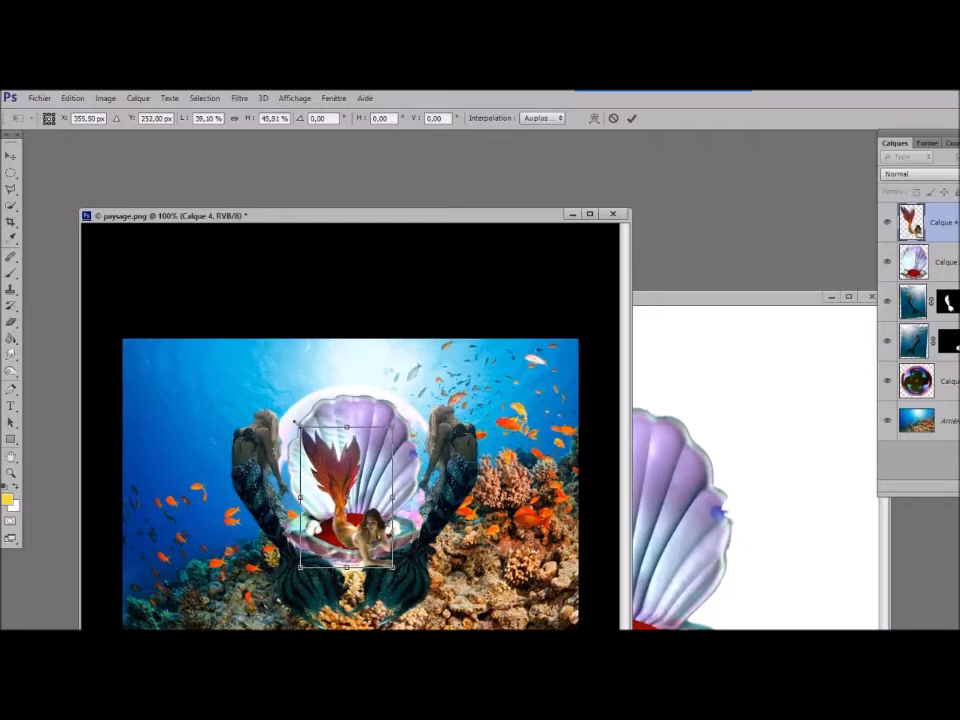
{"action": "left_click_drag", "start_coordinate": [340, 508], "coordinate": [304, 489]}
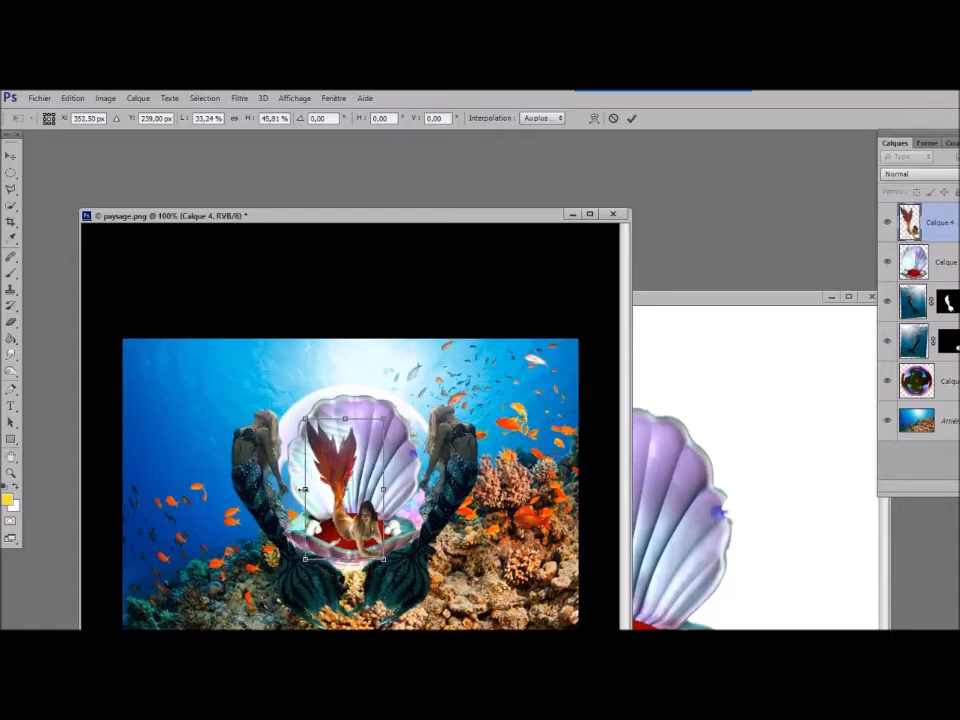
{"action": "left_click_drag", "start_coordinate": [384, 490], "coordinate": [388, 490]}
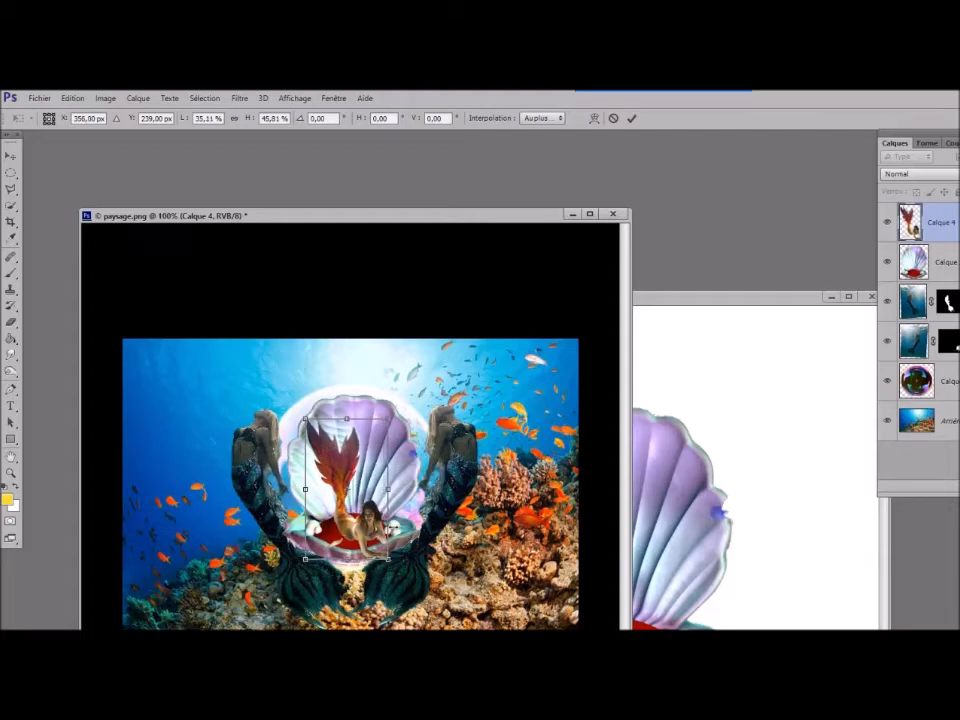
{"action": "left_click", "coordinate": [631, 118]}
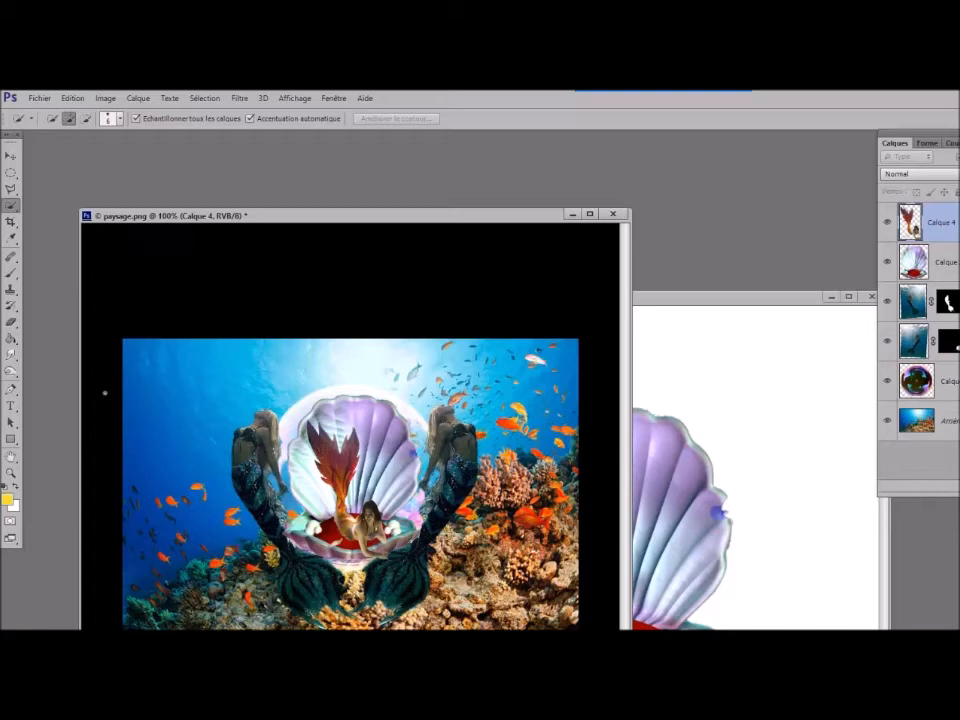
Step: Open Bulles détourées.jpg from the BULLES folder
{"action": "left_click", "coordinate": [38, 98]}
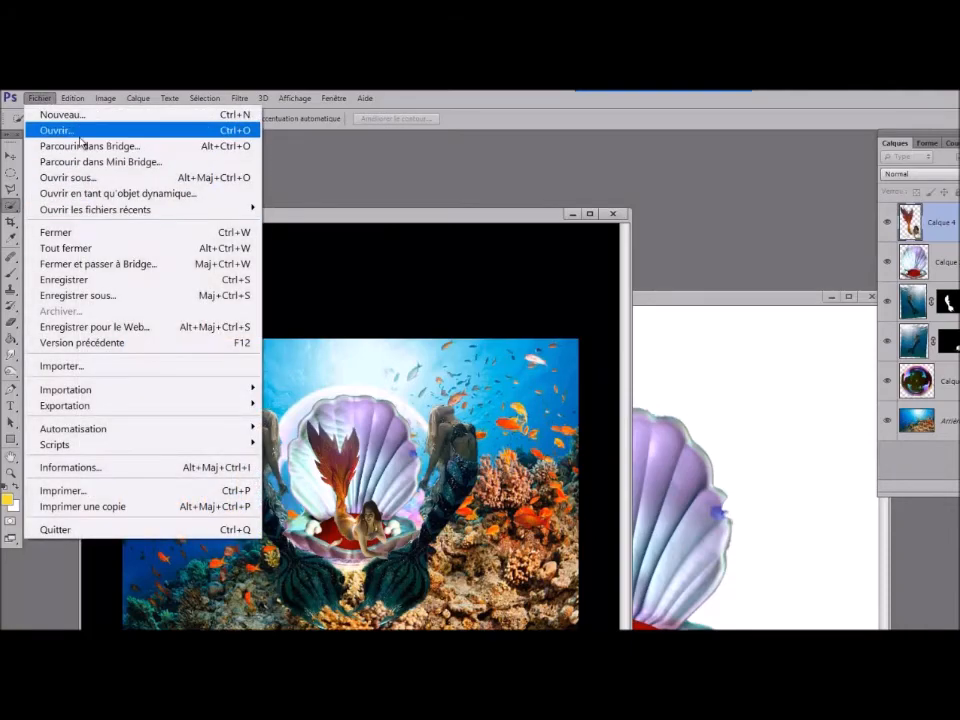
{"action": "left_click", "coordinate": [68, 130]}
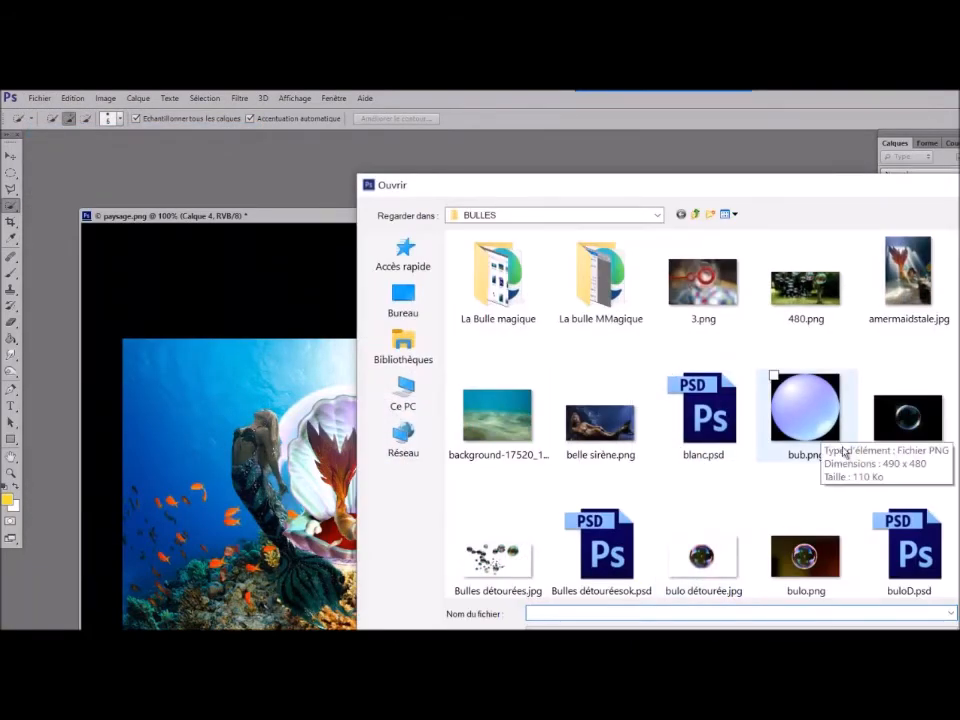
{"action": "scroll", "coordinate": [840, 448], "scroll_direction": "down", "scroll_amount": 3}
{"action": "scroll", "coordinate": [846, 452], "scroll_direction": "down", "scroll_amount": 2}
{"action": "scroll", "coordinate": [853, 454], "scroll_direction": "down", "scroll_amount": 1}
{"action": "scroll", "coordinate": [852, 455], "scroll_direction": "up", "scroll_amount": 3}
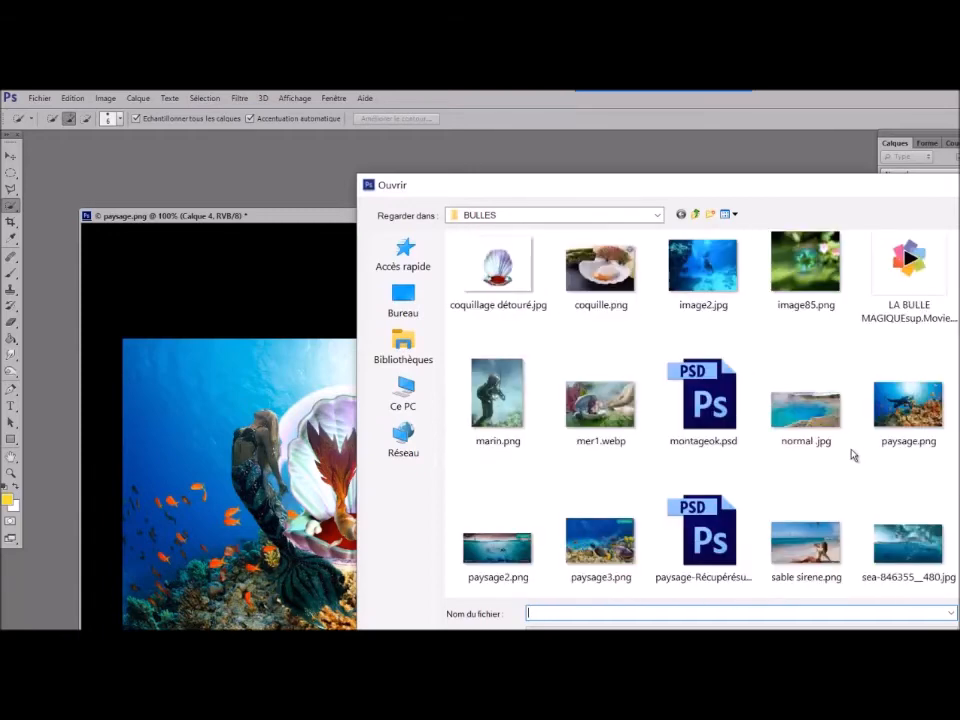
{"action": "scroll", "coordinate": [852, 455], "scroll_direction": "up", "scroll_amount": 2}
{"action": "scroll", "coordinate": [850, 455], "scroll_direction": "up", "scroll_amount": 2}
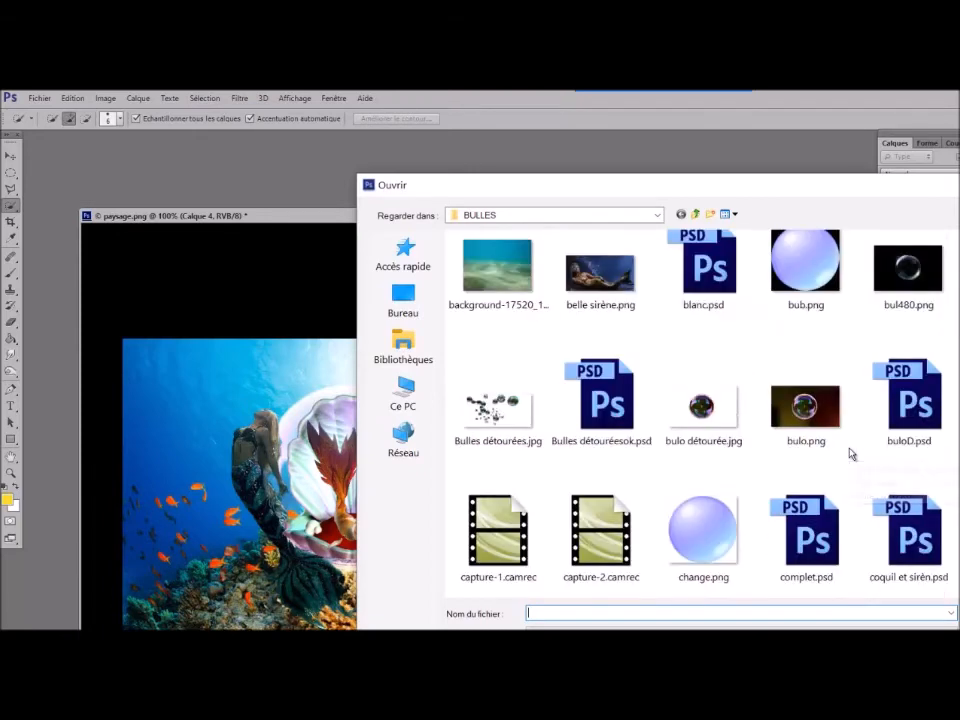
{"action": "scroll", "coordinate": [850, 455], "scroll_direction": "up", "scroll_amount": 1}
{"action": "scroll", "coordinate": [851, 454], "scroll_direction": "down", "scroll_amount": 2}
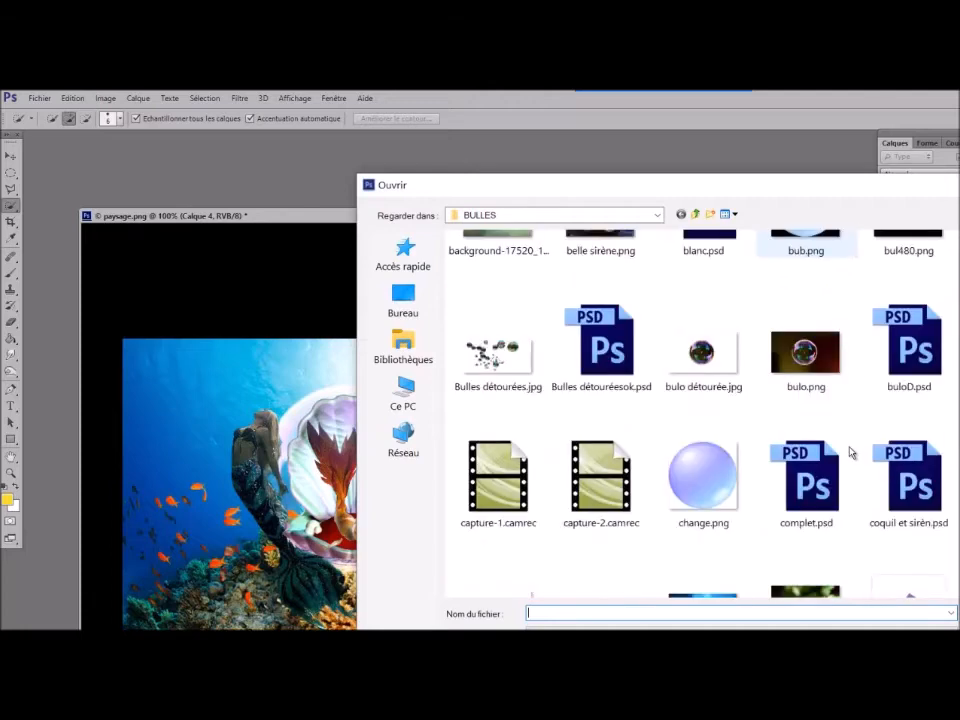
{"action": "left_click", "coordinate": [487, 362]}
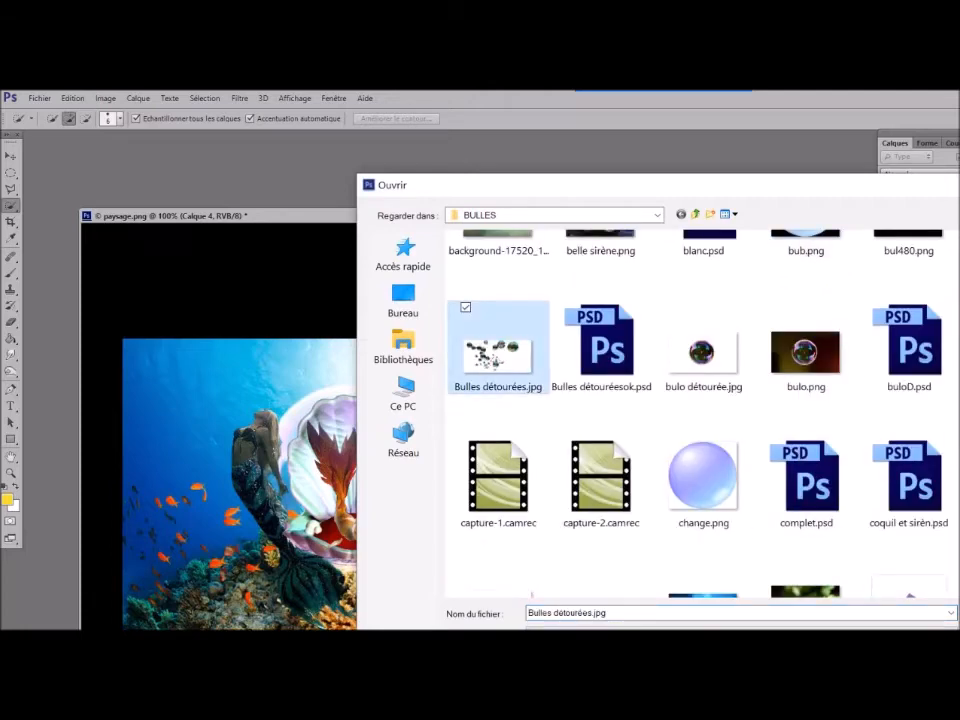
{"action": "key", "text": "Return"}
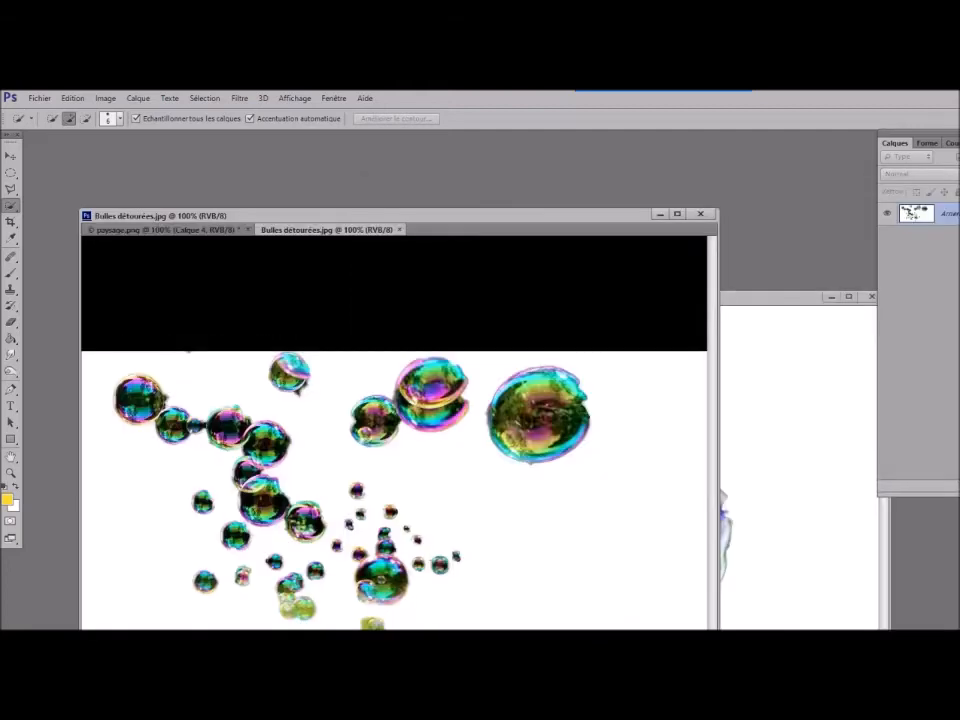
Step: Convert the background of the bubbles image to a normal layer with Normal mode and 100% opacity, leaving nothing selected
{"action": "left_click_drag", "start_coordinate": [377, 231], "coordinate": [396, 238]}
{"action": "double_click", "coordinate": [905, 214]}
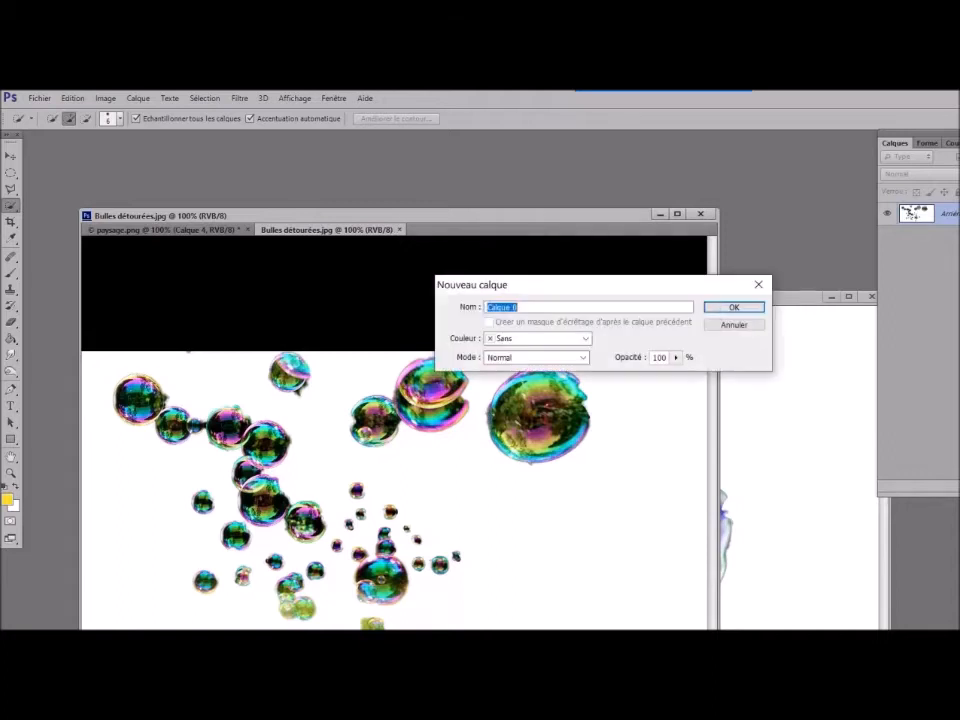
{"action": "left_click", "coordinate": [757, 308]}
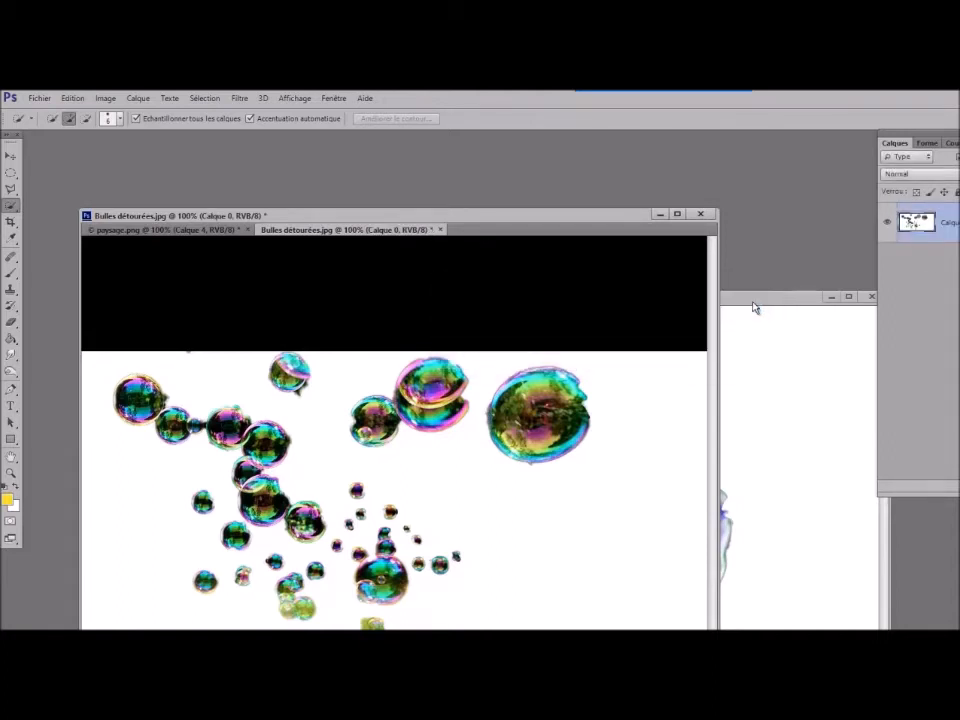
{"action": "left_click", "coordinate": [922, 230], "text": "ctrl"}
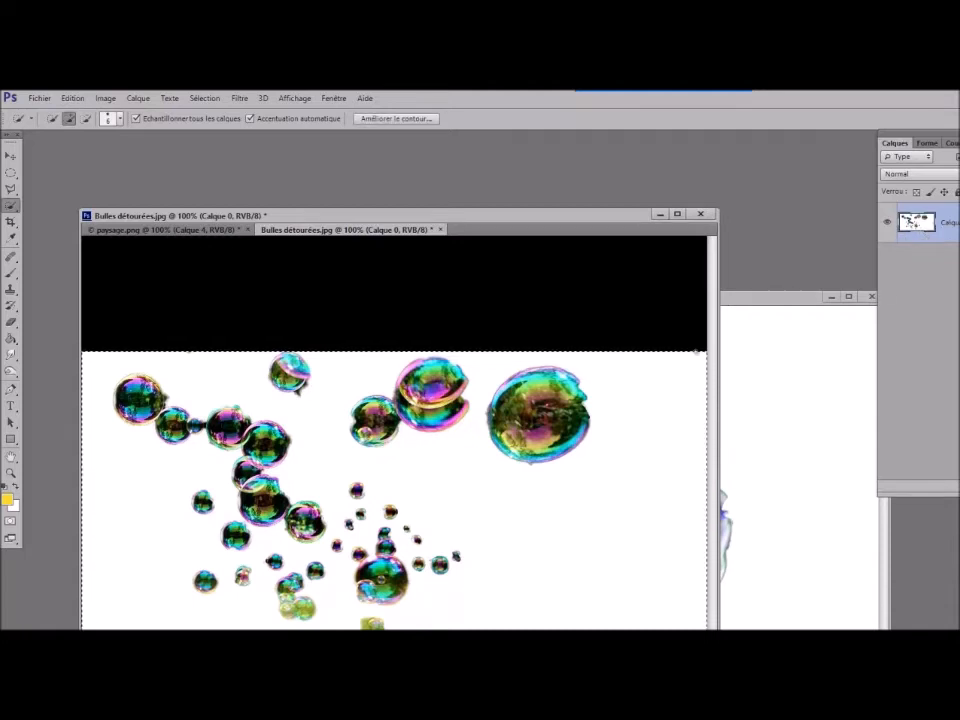
{"action": "key", "text": "ctrl+d"}
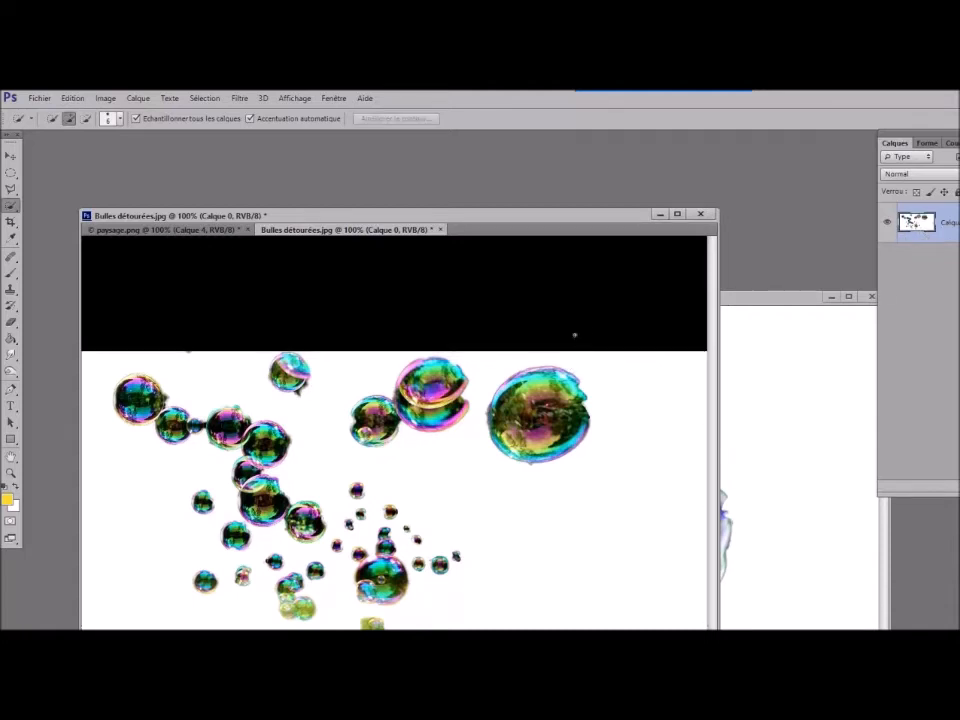
Step: Select the large bubble, the adjoining bubble group and the upper single bubble with Quick Selection, excluding the surrounding white
{"action": "left_click", "coordinate": [504, 393]}
{"action": "left_click_drag", "start_coordinate": [525, 378], "coordinate": [482, 395]}
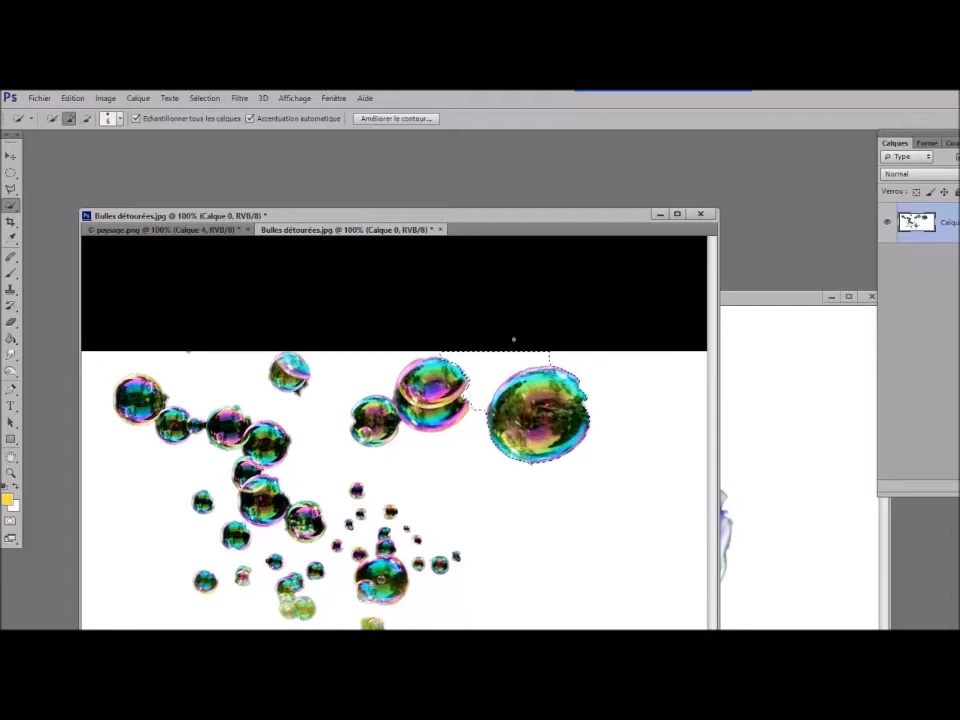
{"action": "mouse_move", "coordinate": [526, 360]}
{"action": "left_mouse_down"}
{"action": "mouse_move", "coordinate": [504, 364]}
{"action": "mouse_move", "coordinate": [472, 421]}
{"action": "left_mouse_up"}
{"action": "left_click_drag", "start_coordinate": [497, 349], "coordinate": [490, 375]}
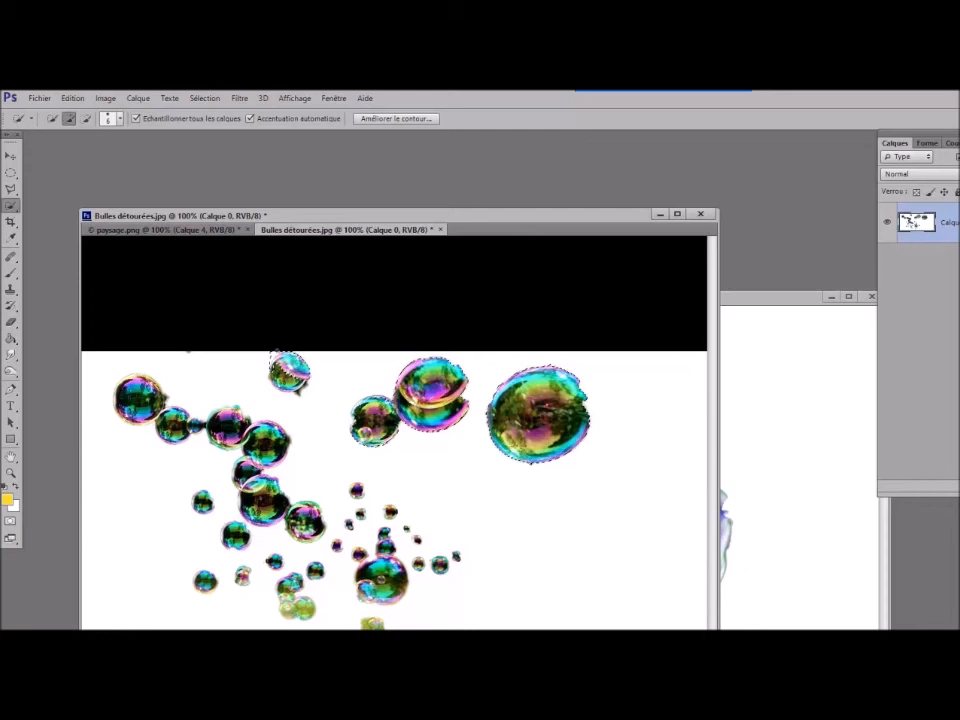
{"action": "key", "text": "alt"}
{"action": "left_click", "coordinate": [273, 353], "text": "alt"}
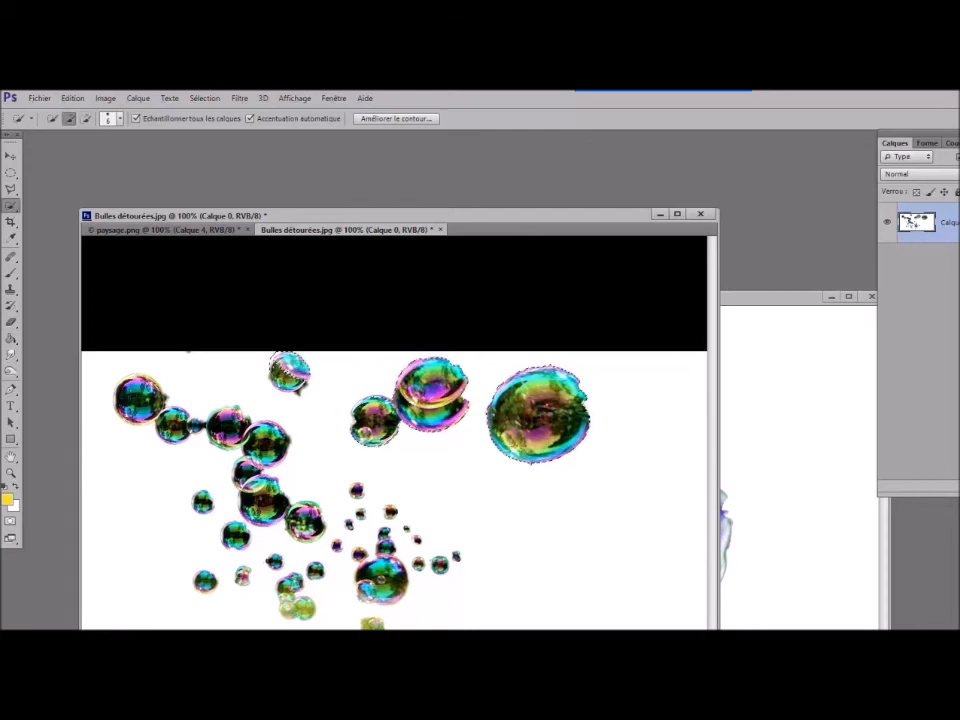
Step: Extend the Quick Selection to the bubble chain and all the small scattered bubbles, subtracting the white areas between them
{"action": "left_click_drag", "start_coordinate": [214, 429], "coordinate": [155, 402]}
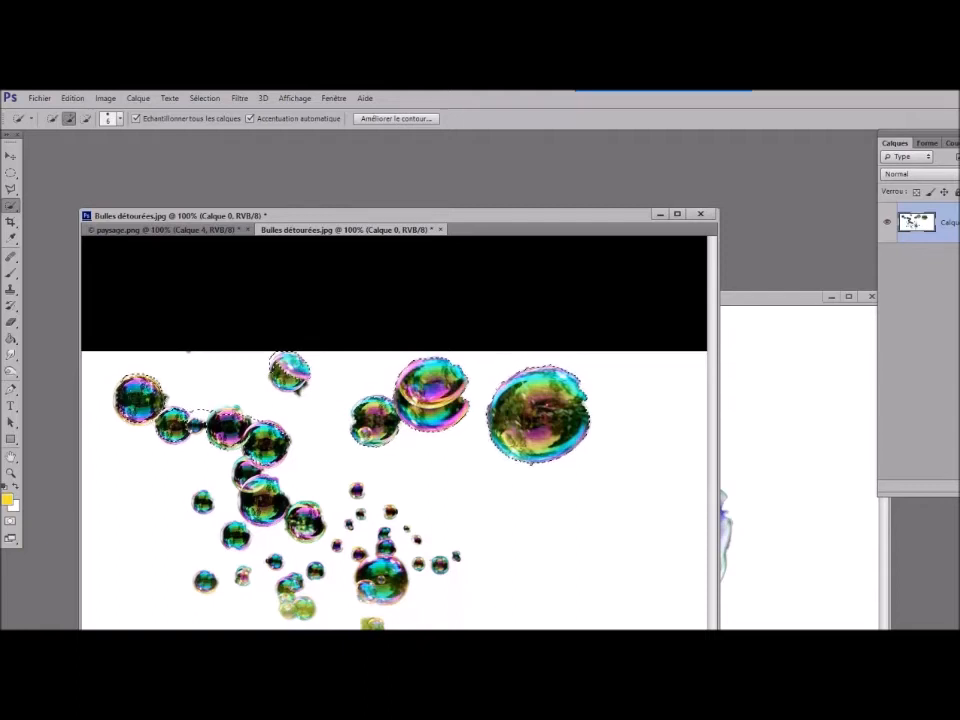
{"action": "left_click", "coordinate": [198, 414], "text": "alt"}
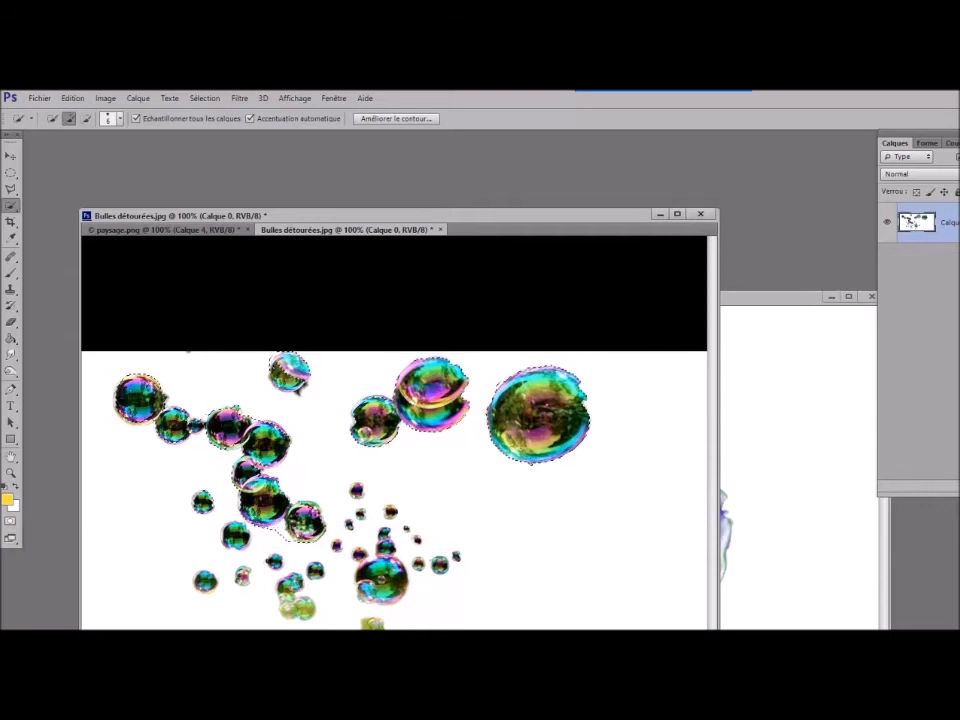
{"action": "key", "text": "alt"}
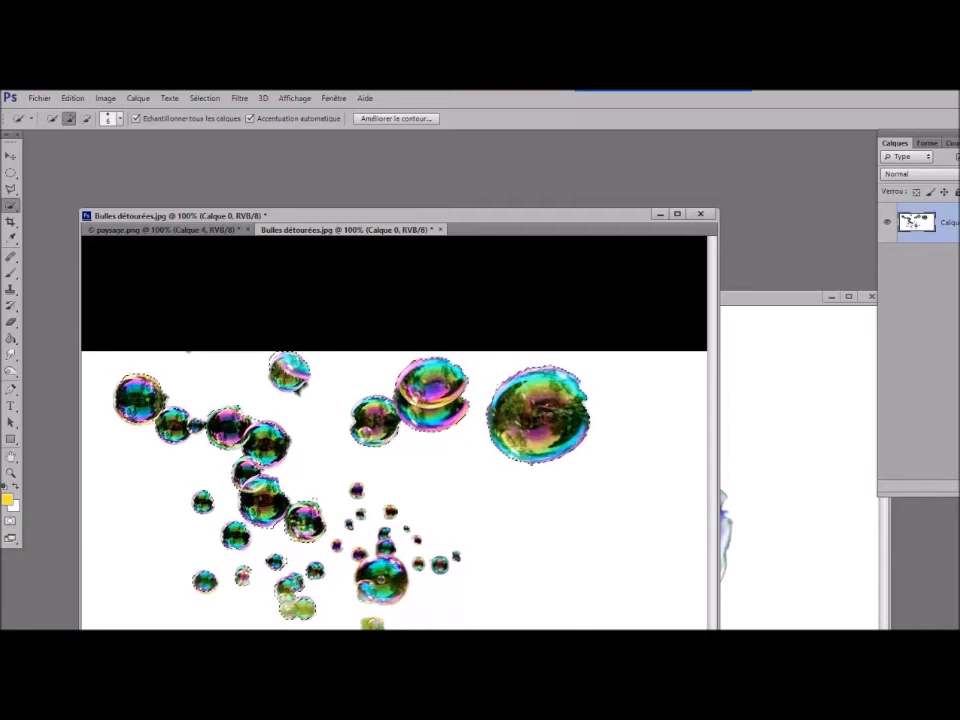
{"action": "key", "text": "alt"}
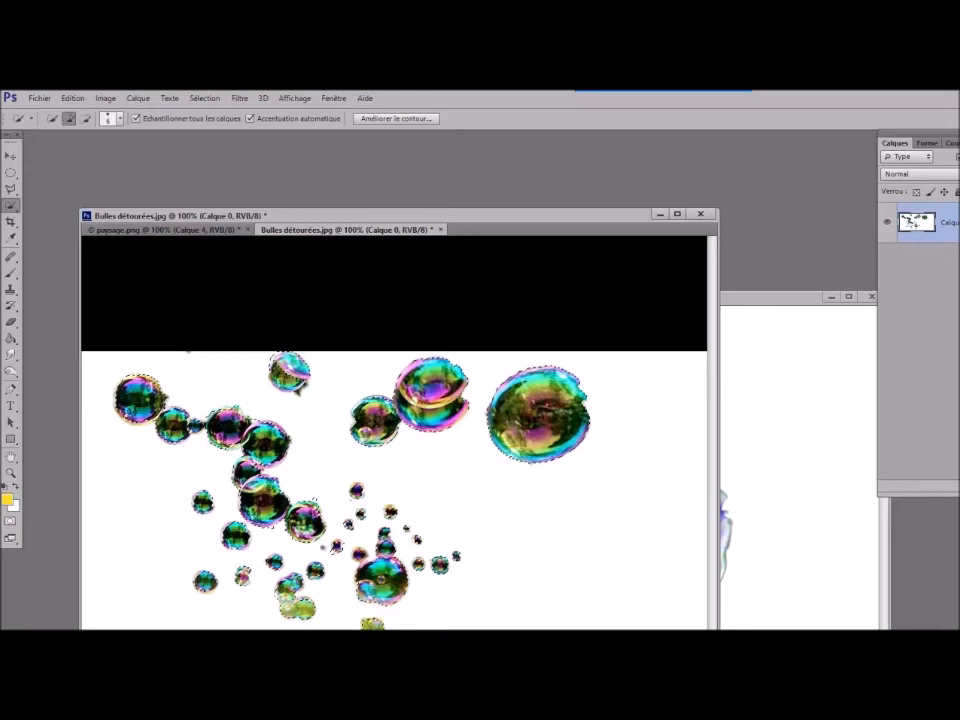
{"action": "key", "text": "alt"}
{"action": "left_click", "coordinate": [318, 501], "text": "alt"}
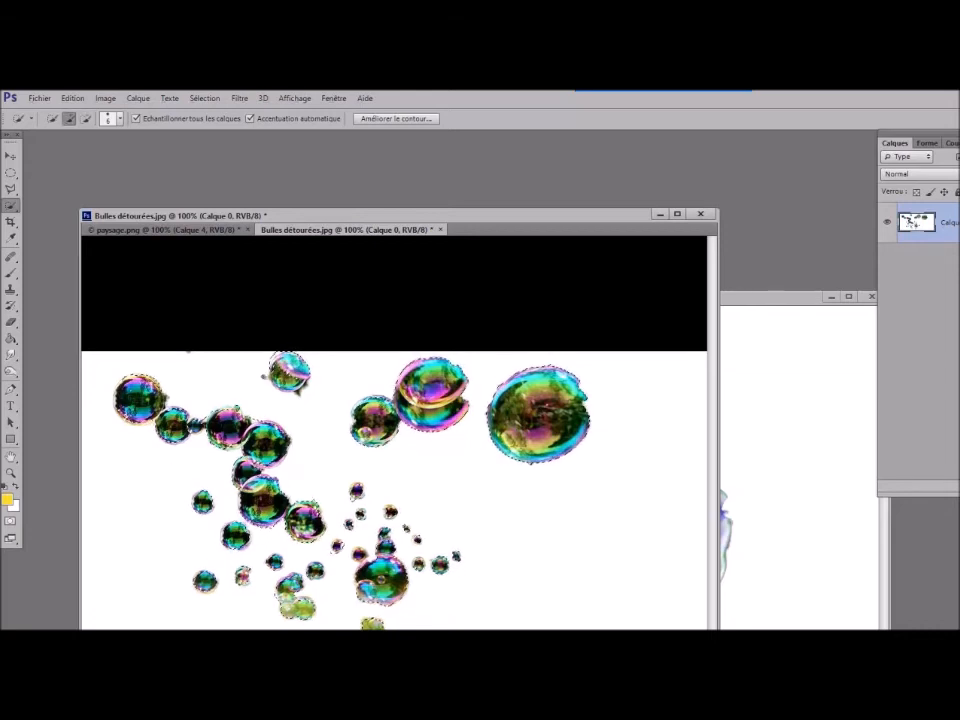
{"action": "key", "text": "alt"}
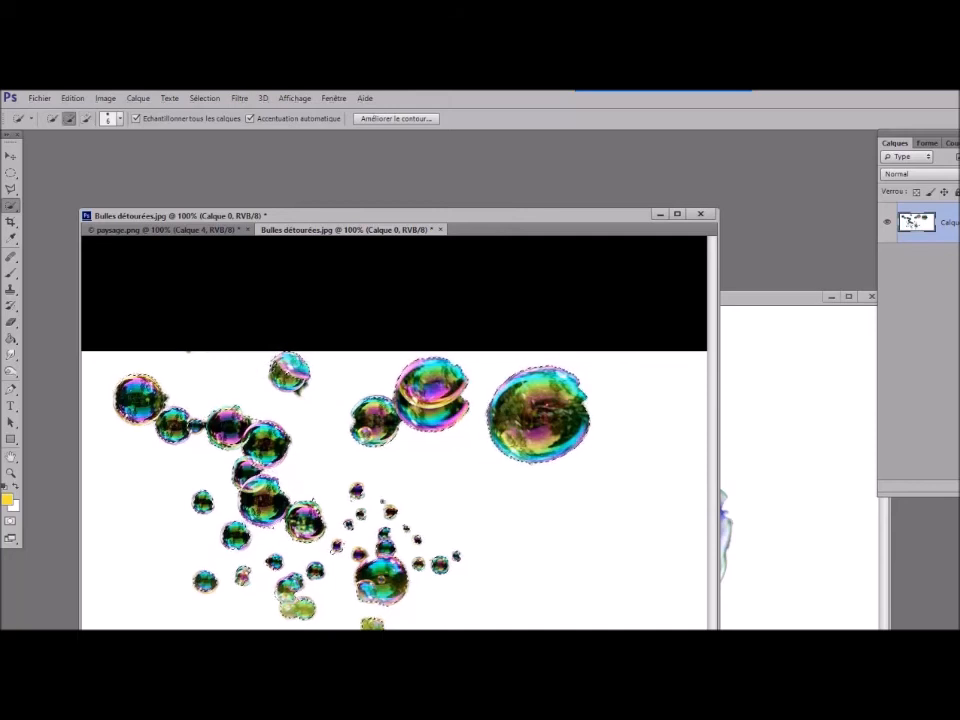
Step: Float Bulles détourées.jpg in its own window and copy the selected bubbles into paysage.png
{"action": "left_click_drag", "start_coordinate": [338, 229], "coordinate": [714, 309]}
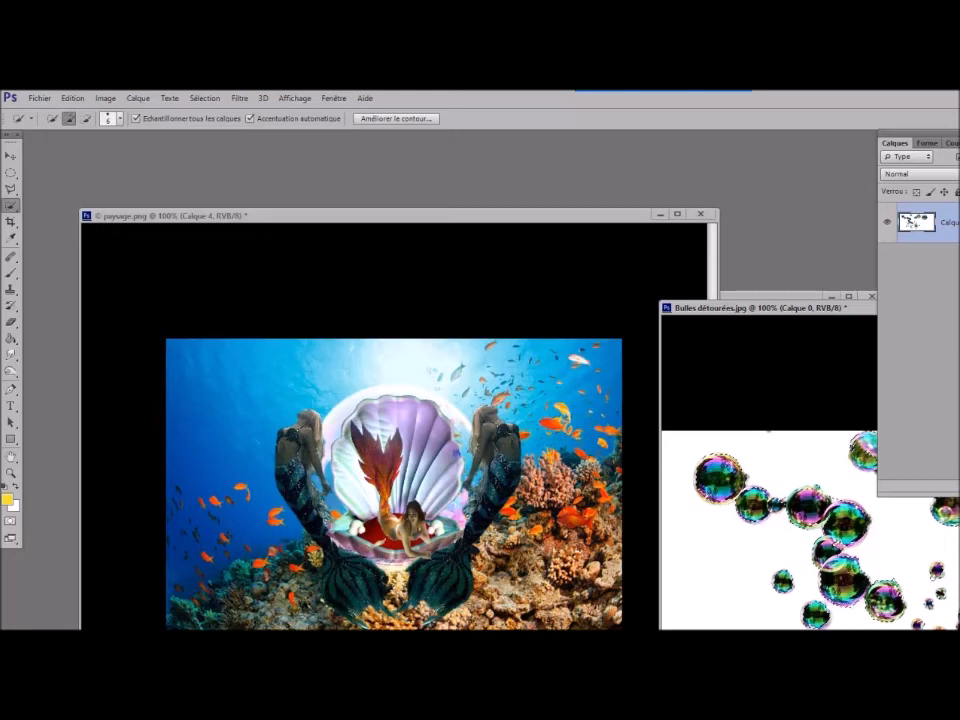
{"action": "left_click_drag", "start_coordinate": [768, 484], "coordinate": [440, 518]}
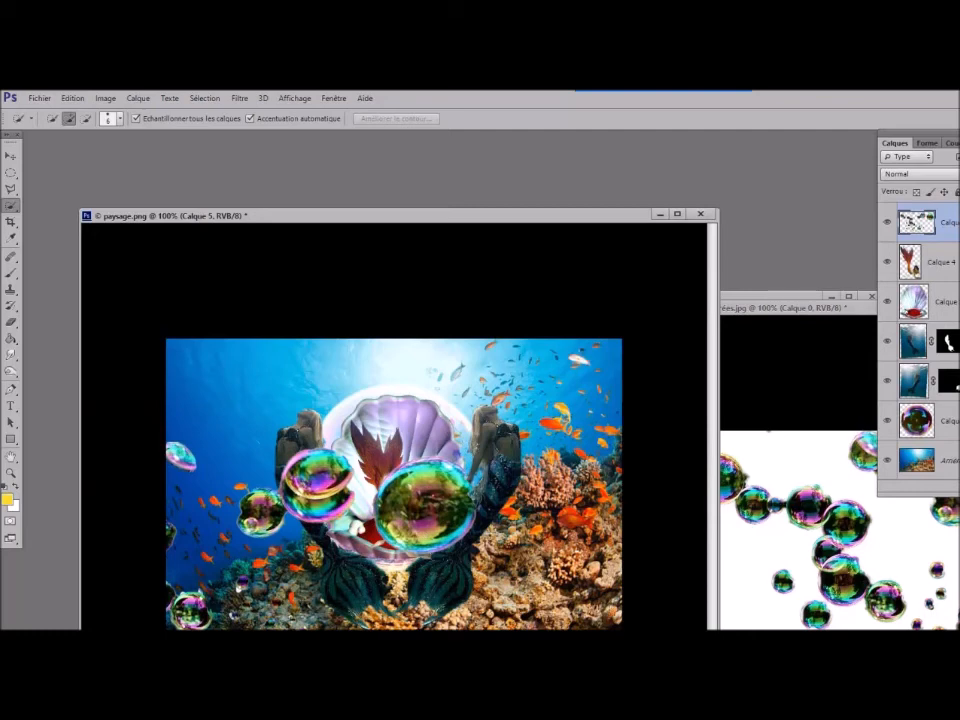
Step: Free-transform the pasted bubbles to 49.74% width and 80.87% height, at X 194.00 px, Y 183.00 px on the scene's left side
{"action": "key", "text": "ctrl+t"}
{"action": "left_click_drag", "start_coordinate": [480, 441], "coordinate": [300, 476]}
{"action": "left_click_drag", "start_coordinate": [210, 509], "coordinate": [299, 372]}
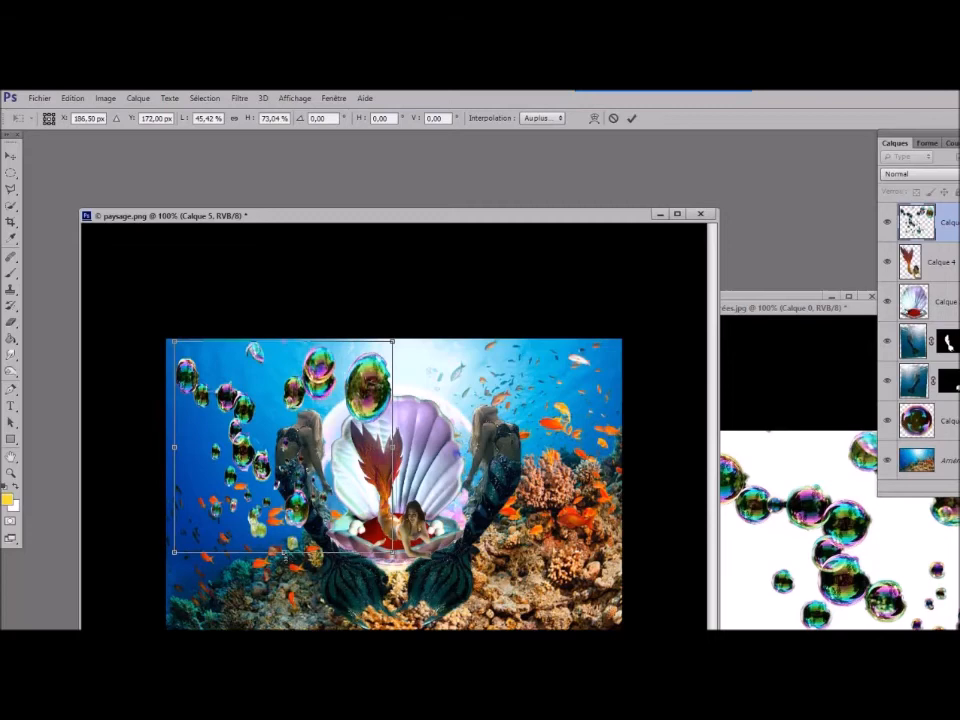
{"action": "left_click_drag", "start_coordinate": [283, 552], "coordinate": [283, 581]}
{"action": "left_click_drag", "start_coordinate": [174, 580], "coordinate": [163, 617]}
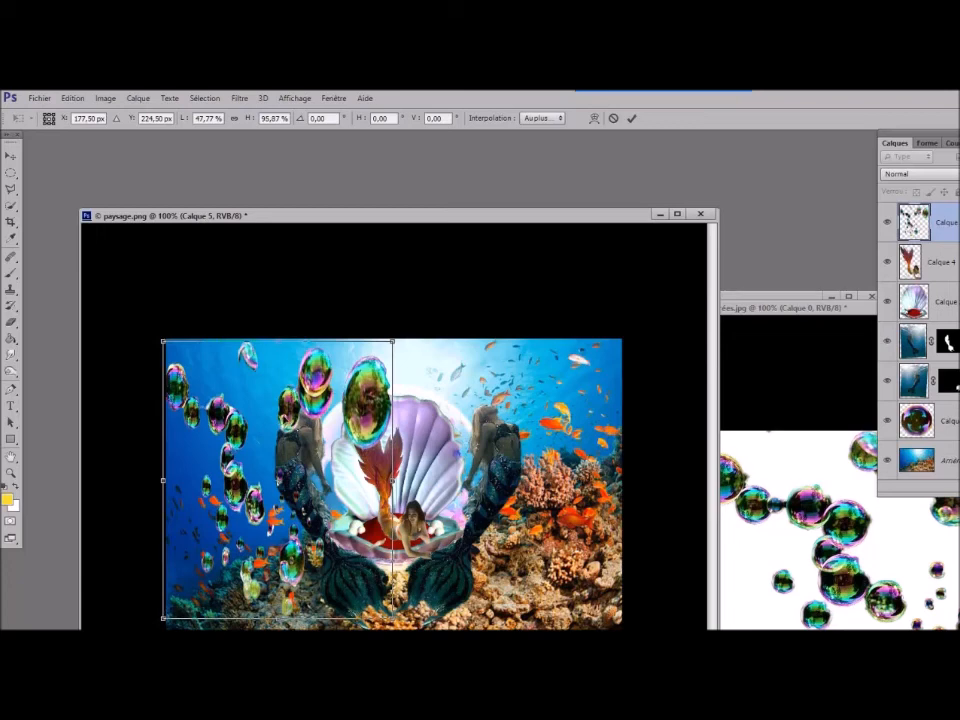
{"action": "mouse_move", "coordinate": [359, 381]}
{"action": "left_mouse_down"}
{"action": "mouse_move", "coordinate": [345, 364]}
{"action": "mouse_move", "coordinate": [421, 380]}
{"action": "mouse_move", "coordinate": [370, 374]}
{"action": "left_mouse_up"}
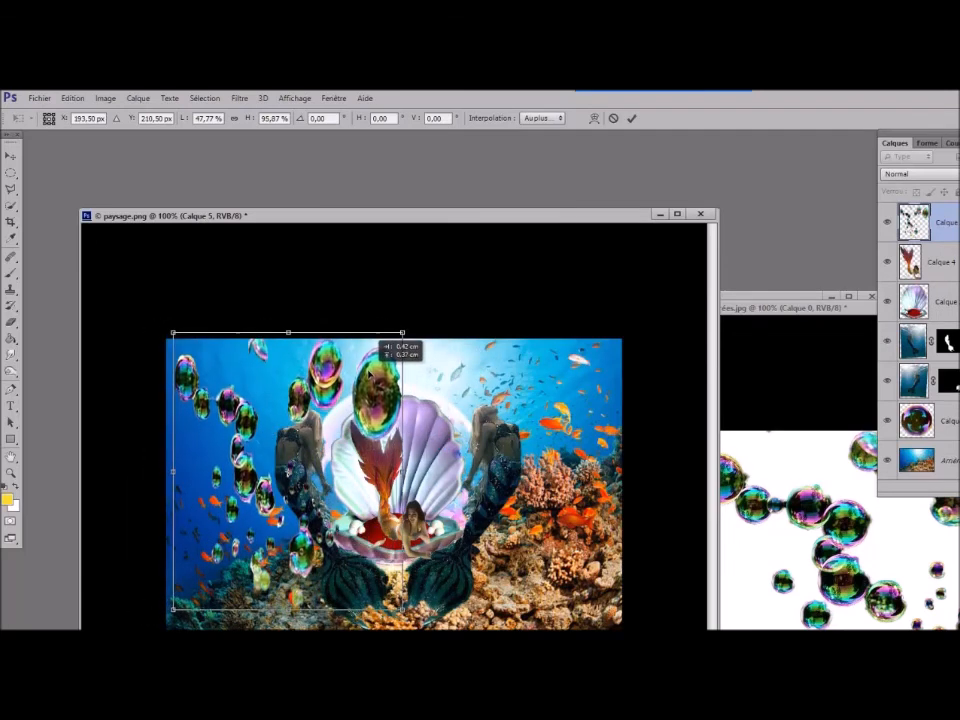
{"action": "left_click_drag", "start_coordinate": [401, 331], "coordinate": [383, 348]}
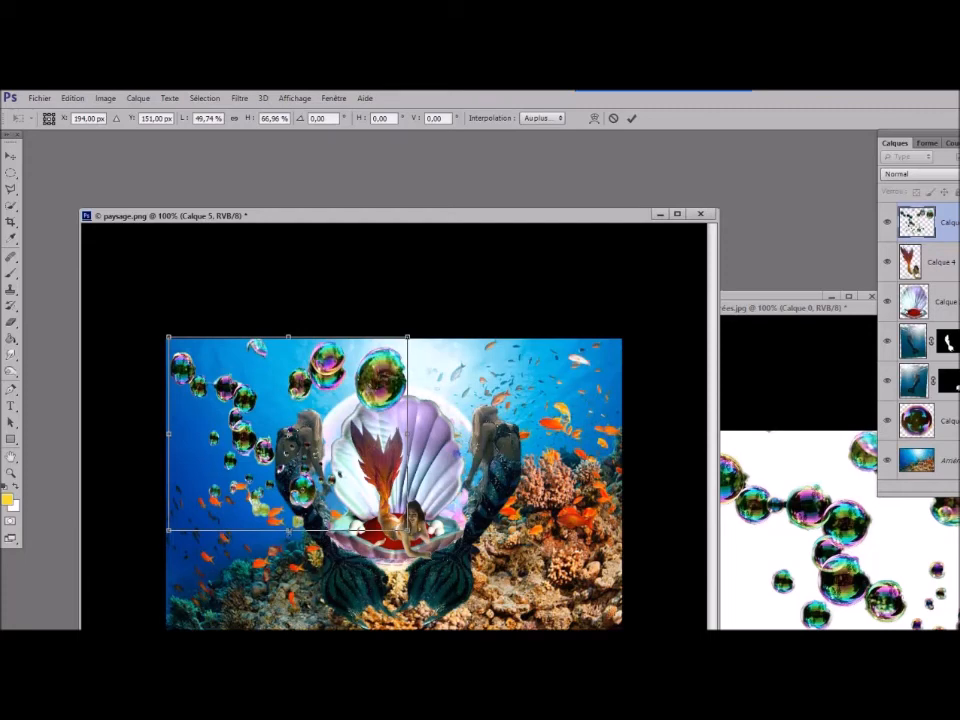
{"action": "left_click_drag", "start_coordinate": [288, 531], "coordinate": [288, 570]}
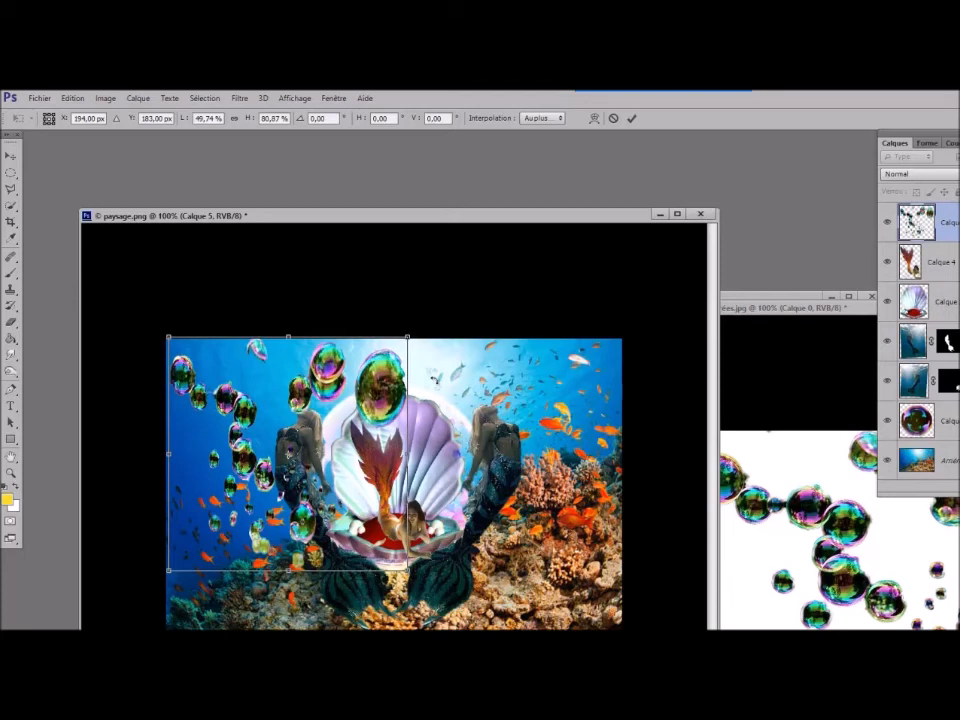
{"action": "left_click", "coordinate": [632, 118]}
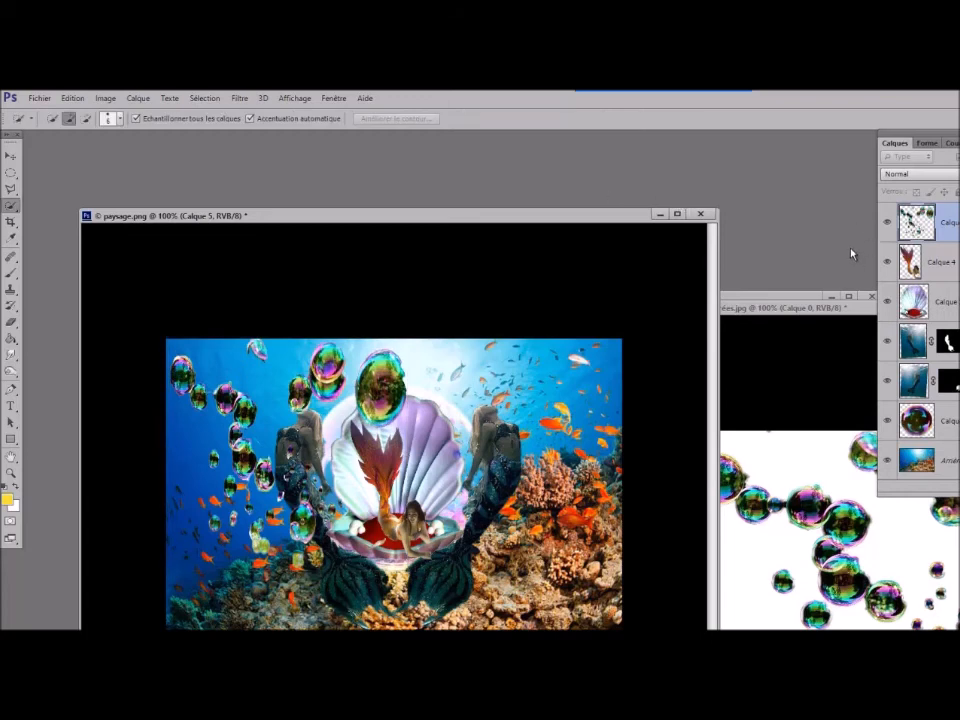
Step: Load the new bubbles layer's outline as a selection, set its blend mode to Superposition, and deselect
{"action": "left_click", "coordinate": [918, 226], "text": "ctrl"}
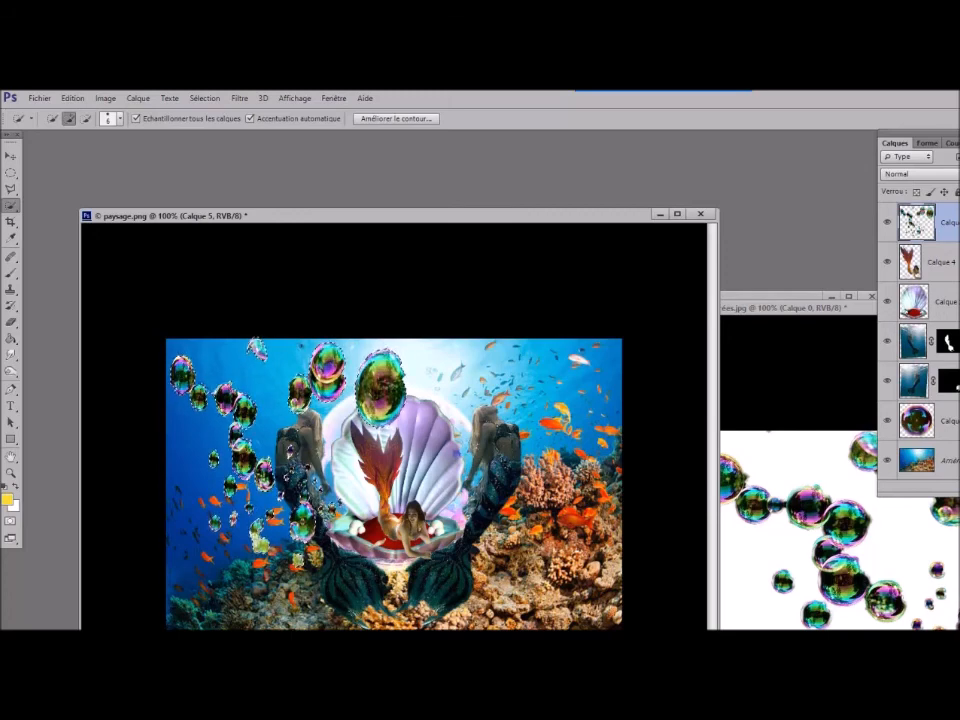
{"action": "left_click", "coordinate": [925, 174]}
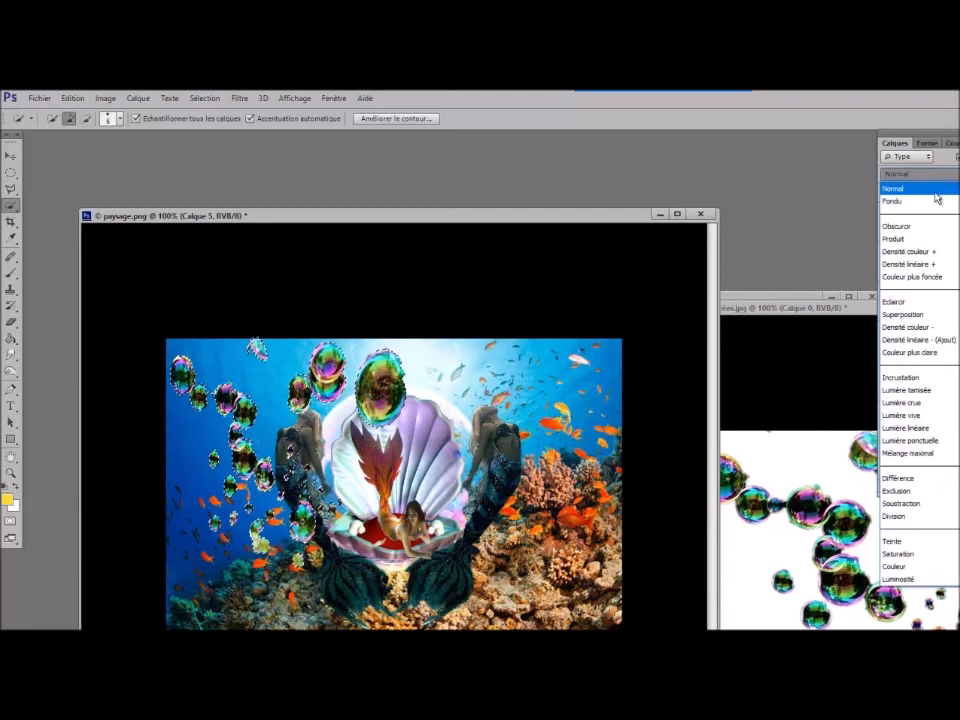
{"action": "left_click", "coordinate": [924, 315]}
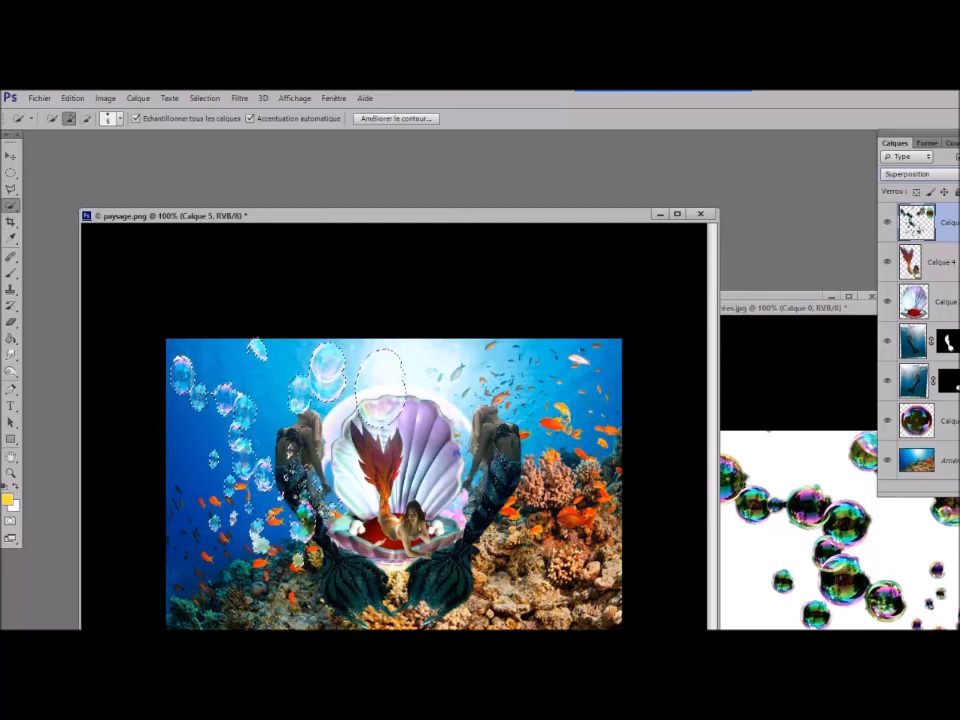
{"action": "key", "text": "ctrl+d"}
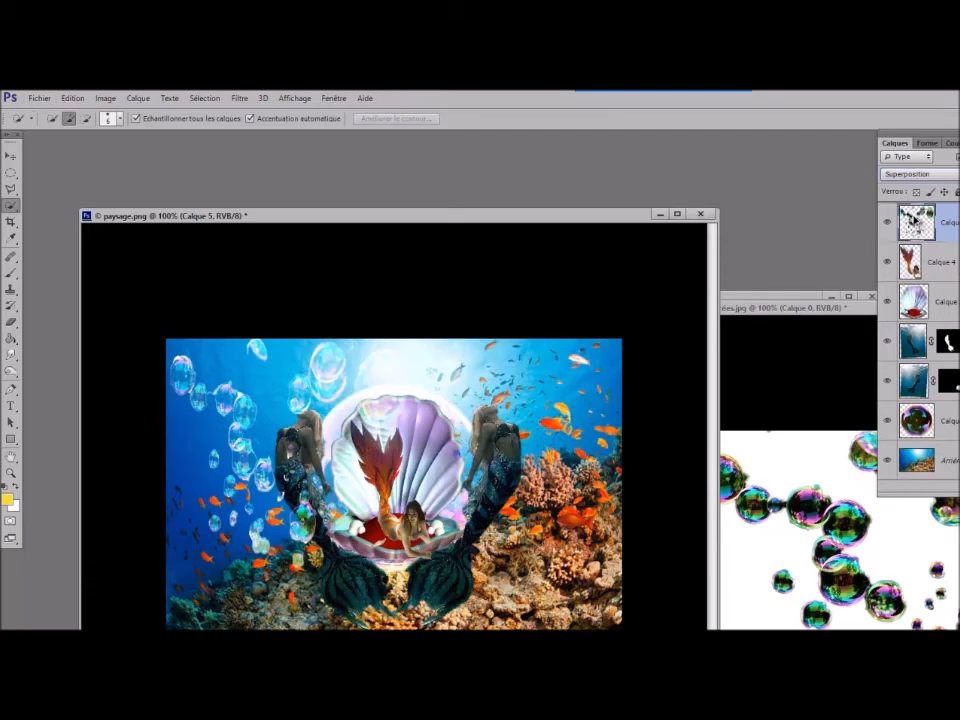
Step: Duplicate the bubbles layer and free-transform the copy, rotating it just over a quarter turn clockwise and narrowing it over the right-hand reef
{"action": "key", "text": "ctrl+j"}
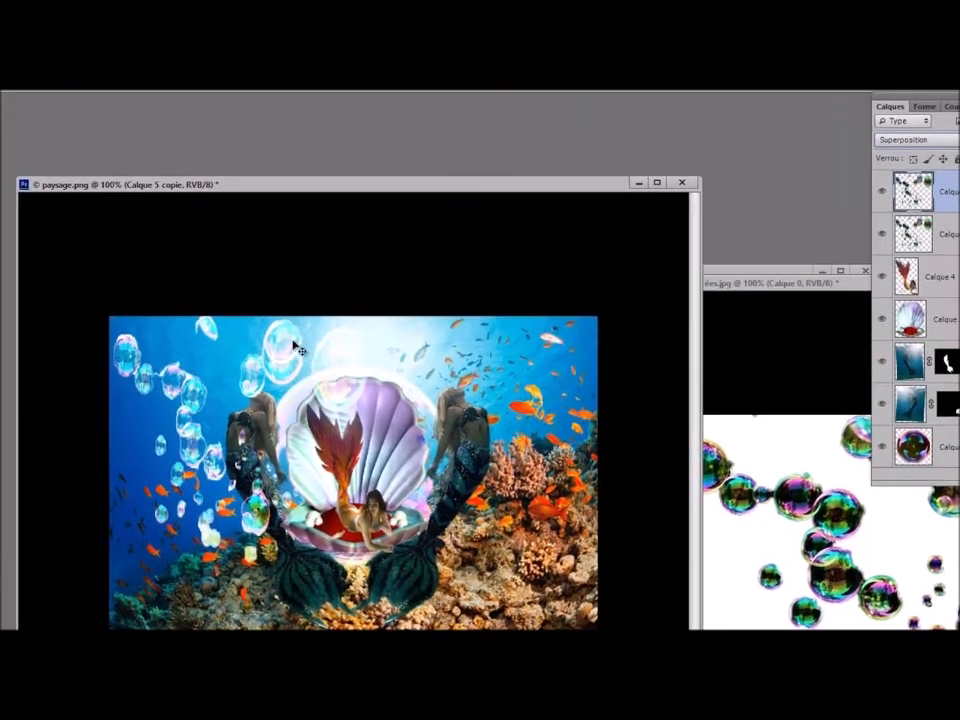
{"action": "left_click_drag", "start_coordinate": [339, 365], "coordinate": [404, 399]}
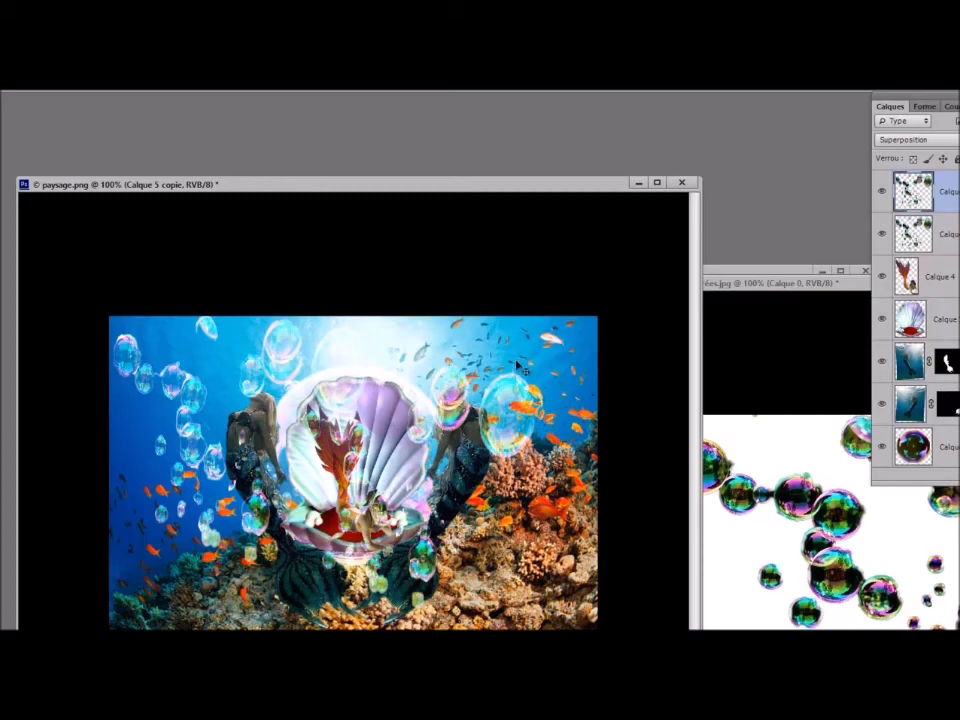
{"action": "key", "text": "ctrl+t"}
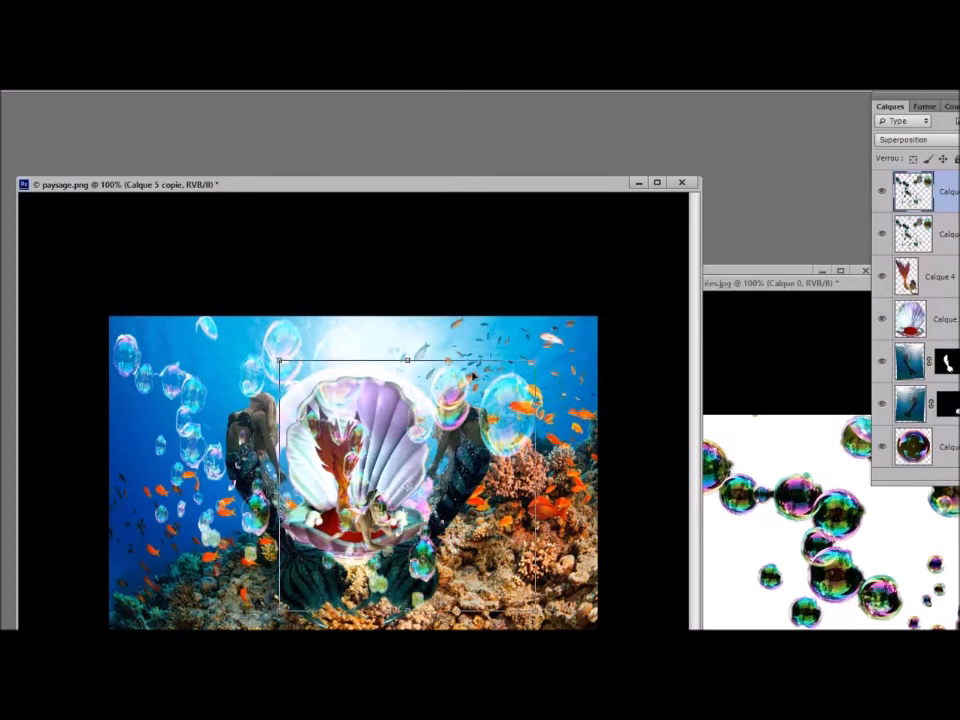
{"action": "left_click_drag", "start_coordinate": [549, 337], "coordinate": [531, 618]}
{"action": "left_click_drag", "start_coordinate": [352, 452], "coordinate": [413, 450]}
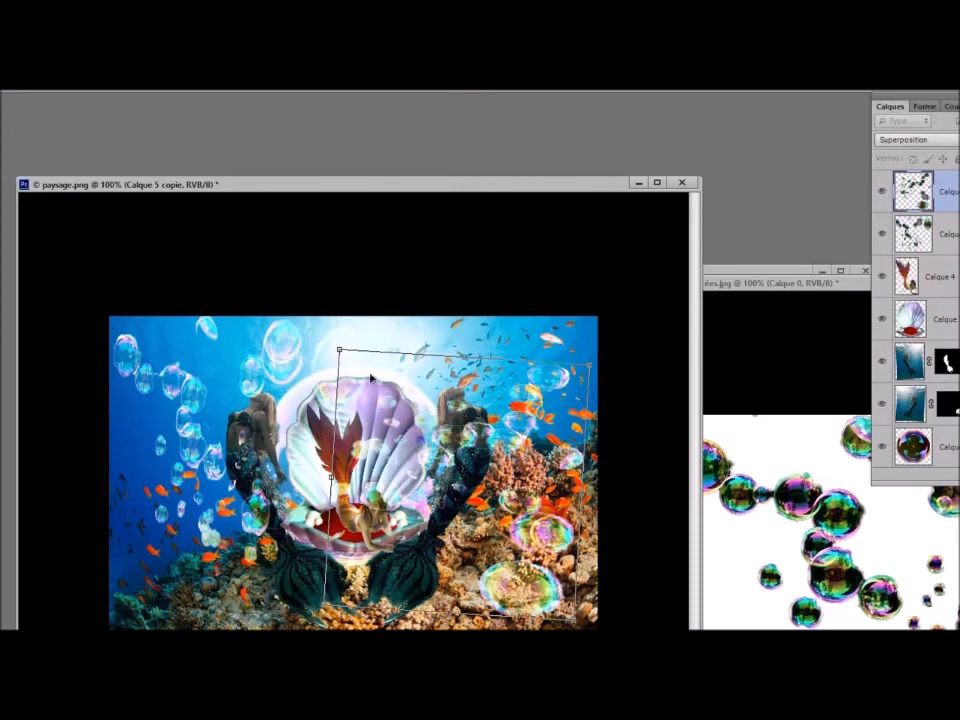
{"action": "left_click_drag", "start_coordinate": [340, 350], "coordinate": [389, 301]}
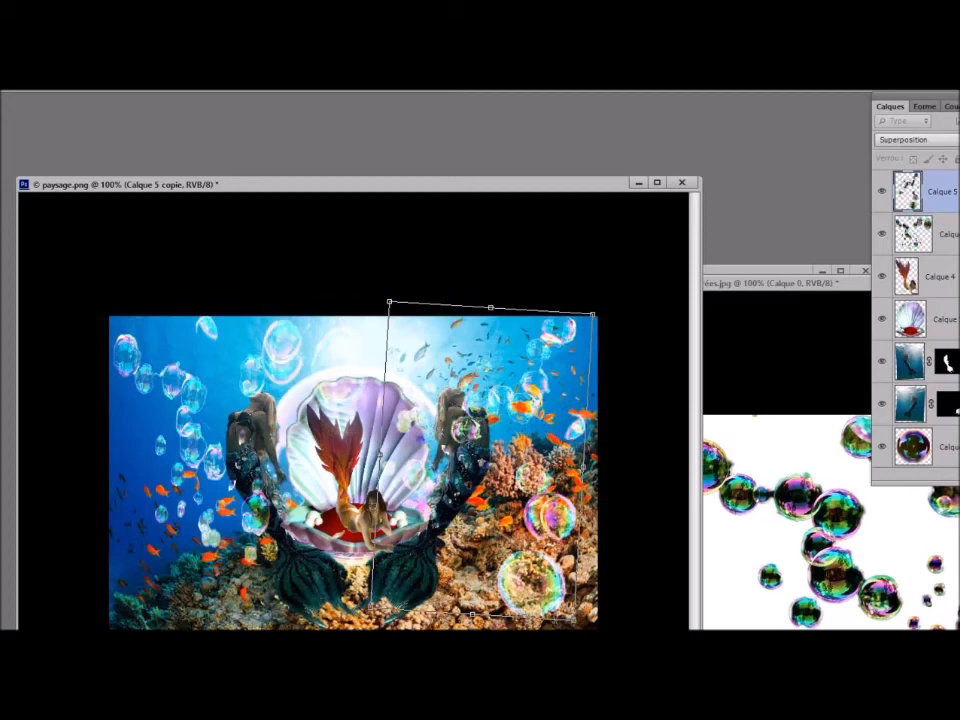
{"action": "left_click_drag", "start_coordinate": [589, 627], "coordinate": [545, 648]}
{"action": "mouse_move", "coordinate": [537, 490]}
{"action": "left_mouse_down"}
{"action": "mouse_move", "coordinate": [522, 518]}
{"action": "mouse_move", "coordinate": [535, 502]}
{"action": "left_mouse_up"}
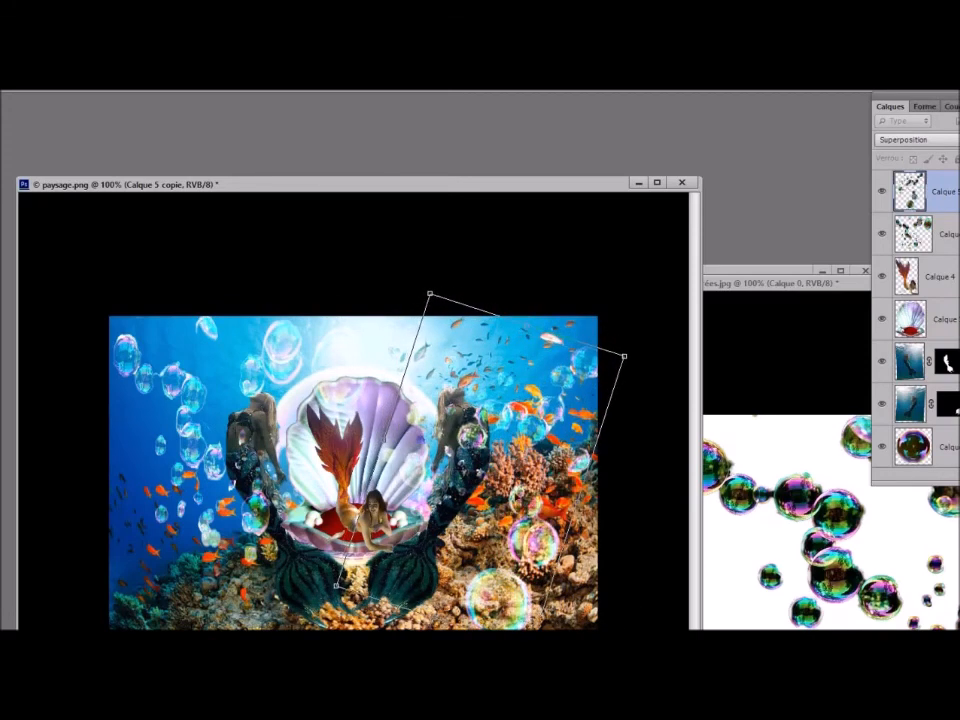
{"action": "left_click_drag", "start_coordinate": [381, 435], "coordinate": [406, 443]}
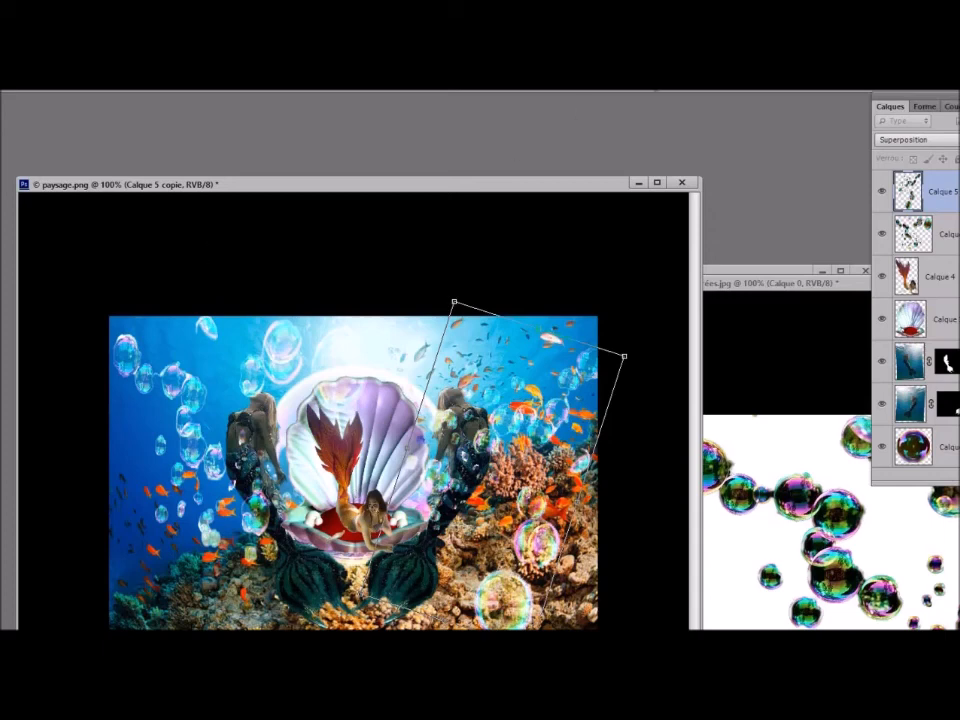
{"action": "key", "text": "Return"}
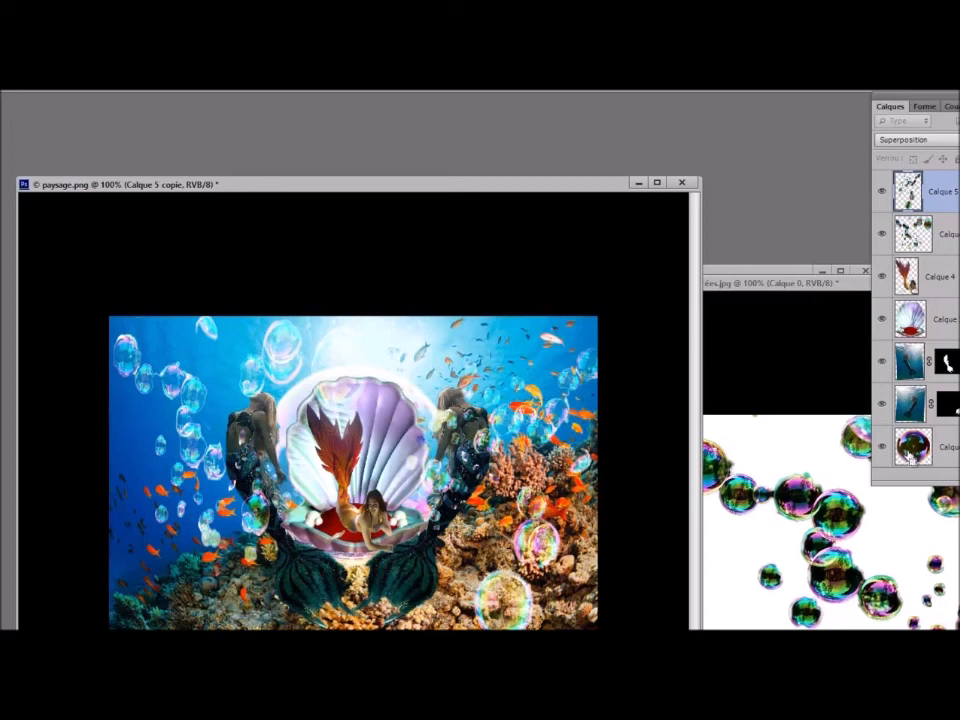
Step: Move the large bubble's layer directly below the duplicated bubbles layer and shift the bubble up and left around the shell
{"action": "left_click_drag", "start_coordinate": [913, 452], "coordinate": [913, 195]}
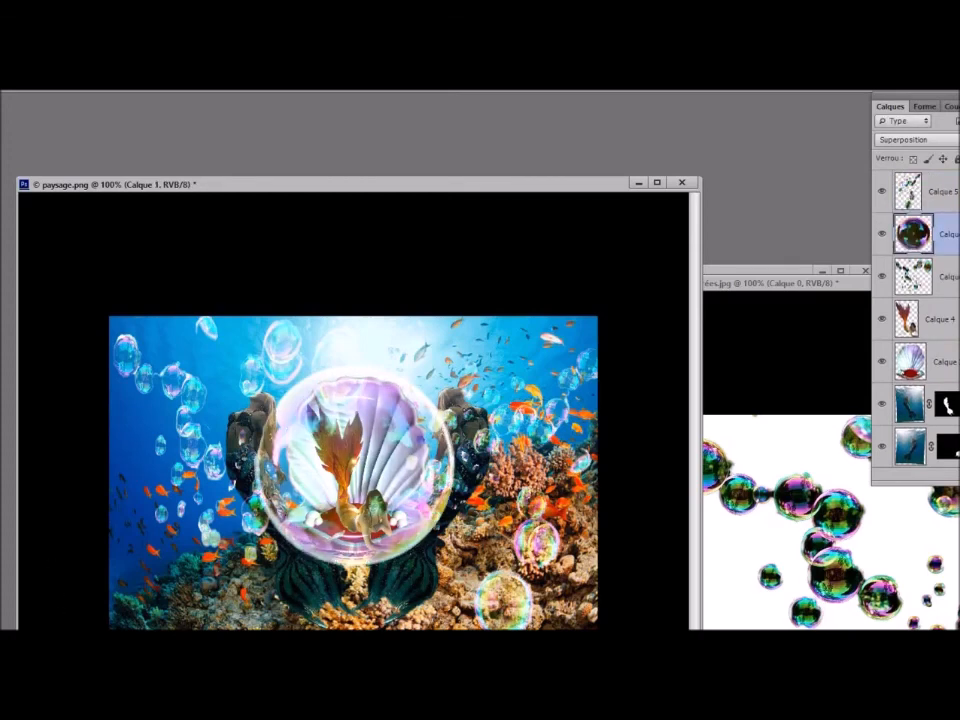
{"action": "left_click_drag", "start_coordinate": [375, 418], "coordinate": [368, 418]}
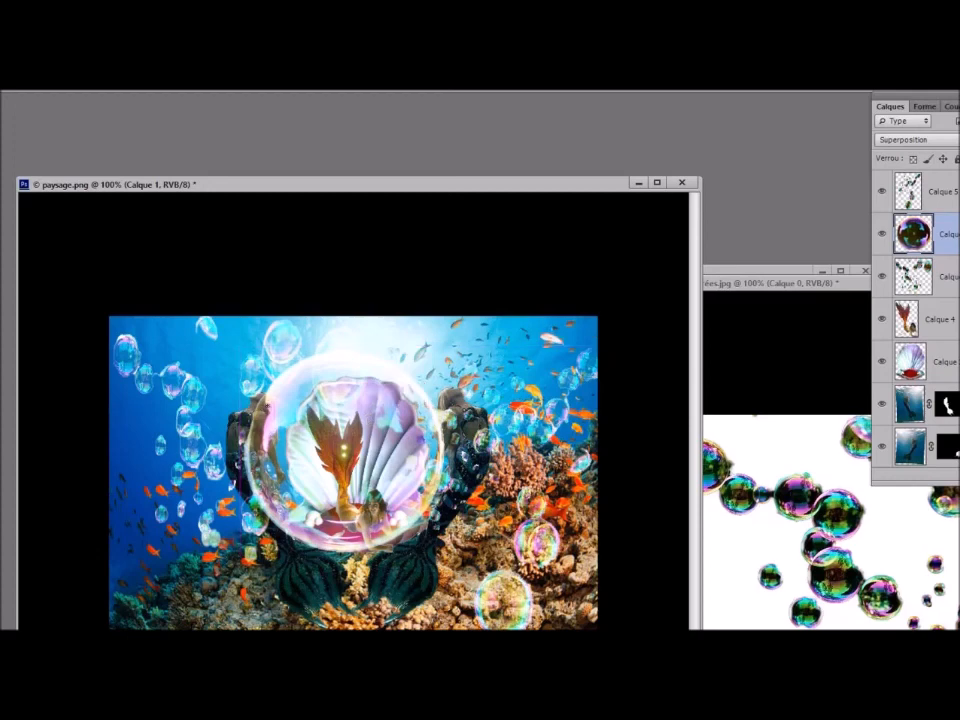
Step: Shift the left bubble cluster up and to the left, and move the large bubble right to centre it around the shell
{"action": "left_click_drag", "start_coordinate": [252, 387], "coordinate": [238, 374]}
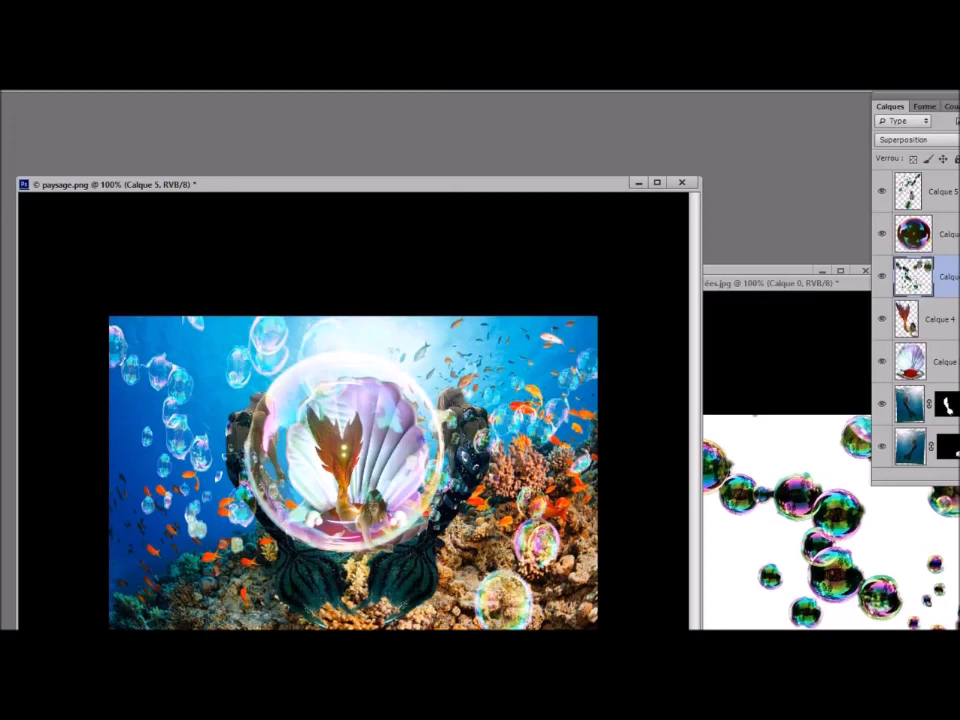
{"action": "left_click_drag", "start_coordinate": [425, 450], "coordinate": [433, 450]}
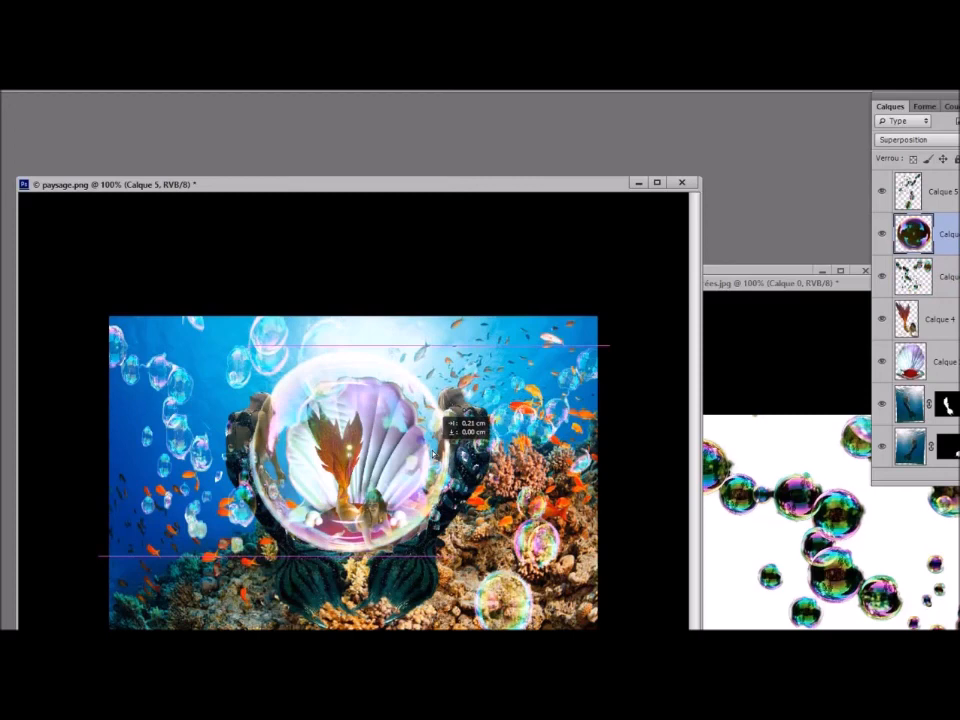
{"action": "mouse_move", "coordinate": [433, 450]}
{"action": "left_mouse_down"}
{"action": "mouse_move", "coordinate": [428, 460]}
{"action": "mouse_move", "coordinate": [436, 456]}
{"action": "left_mouse_up"}
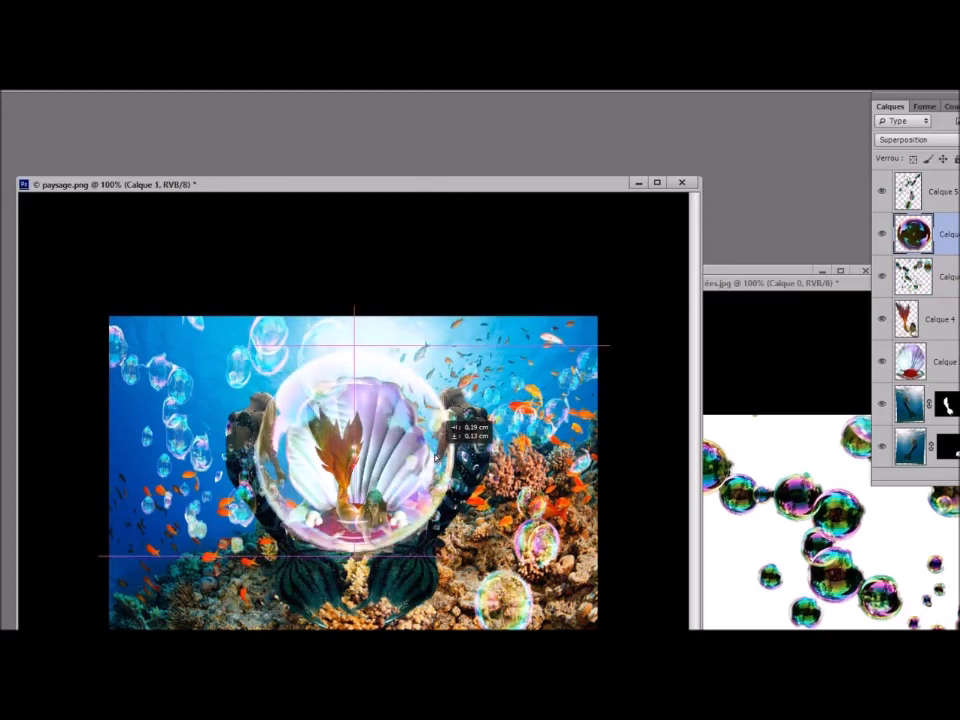
{"action": "left_click_drag", "start_coordinate": [436, 456], "coordinate": [436, 456]}
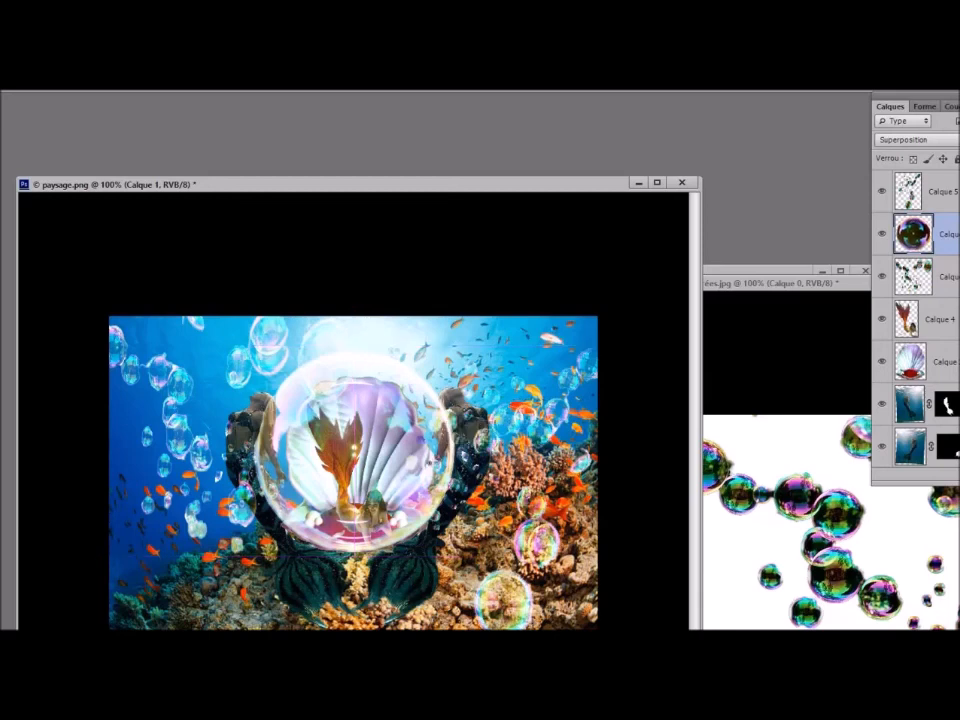